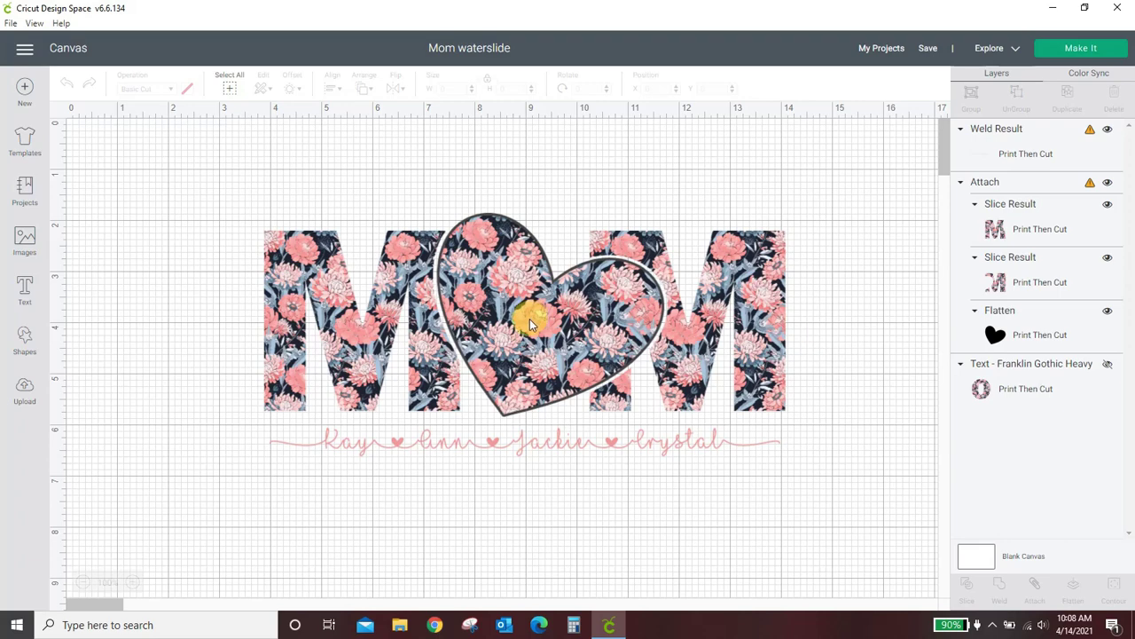
# Group the finished floral heart MOM design with its row of names and hide the group from the canvas
pyautogui.click(529, 322)
pyautogui.click(617, 510)
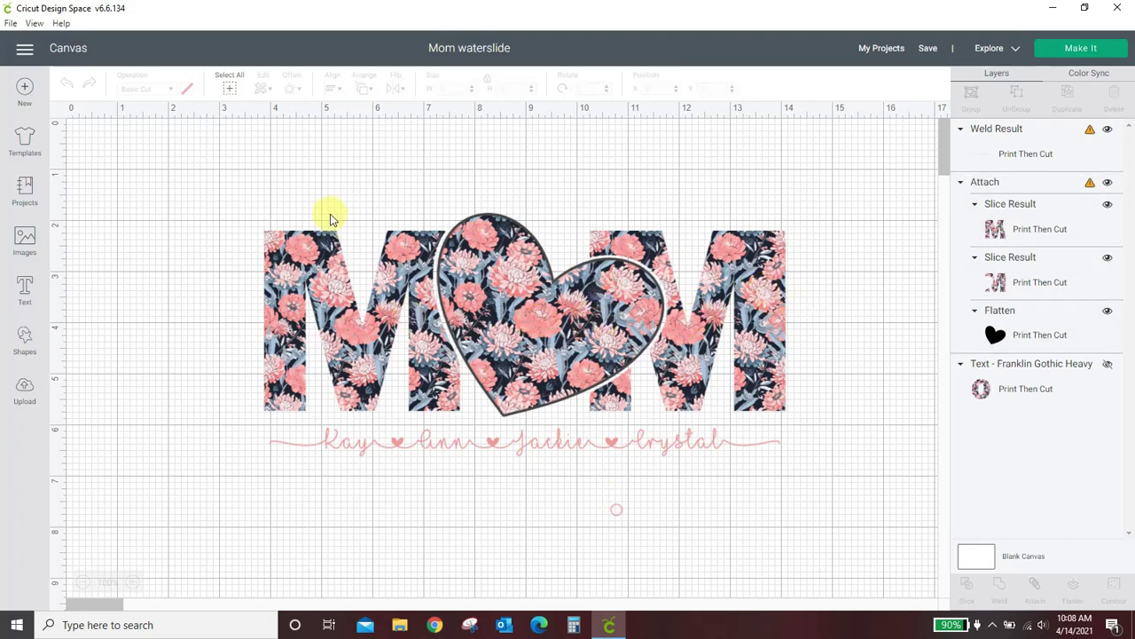
pyautogui.moveTo(229, 173); pyautogui.dragTo(821, 500)
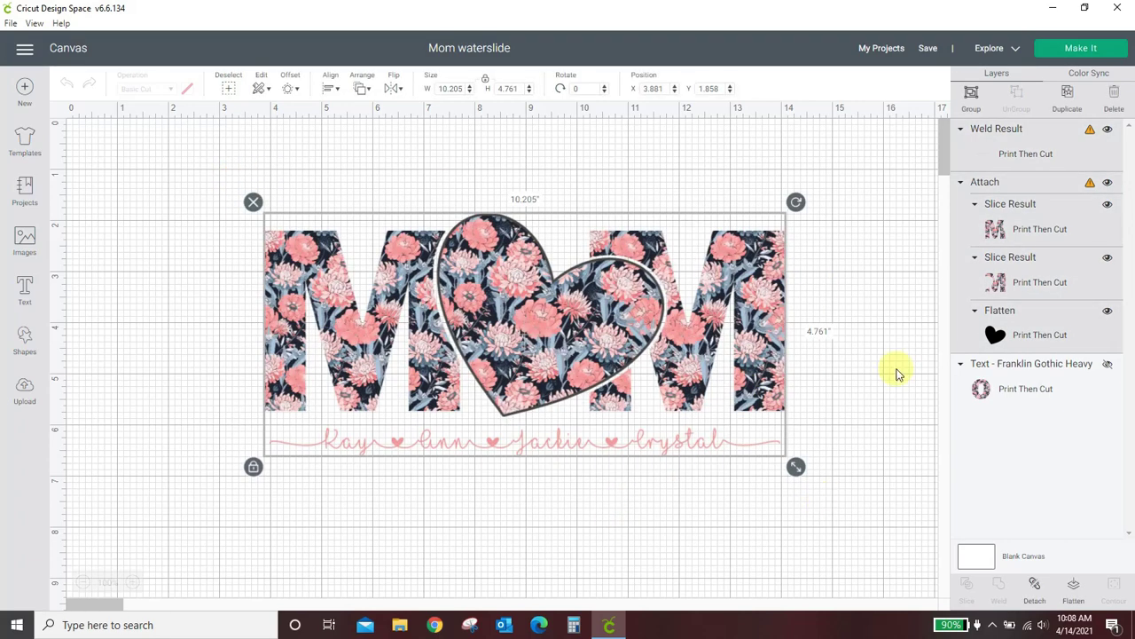
pyautogui.click(971, 94)
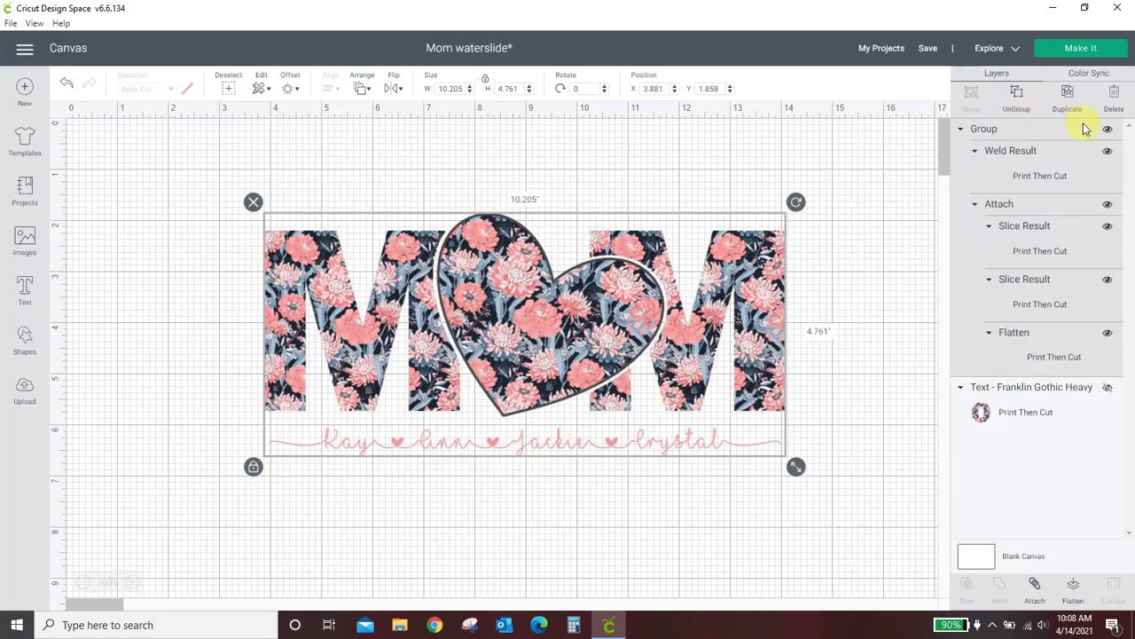
pyautogui.click(1108, 130)
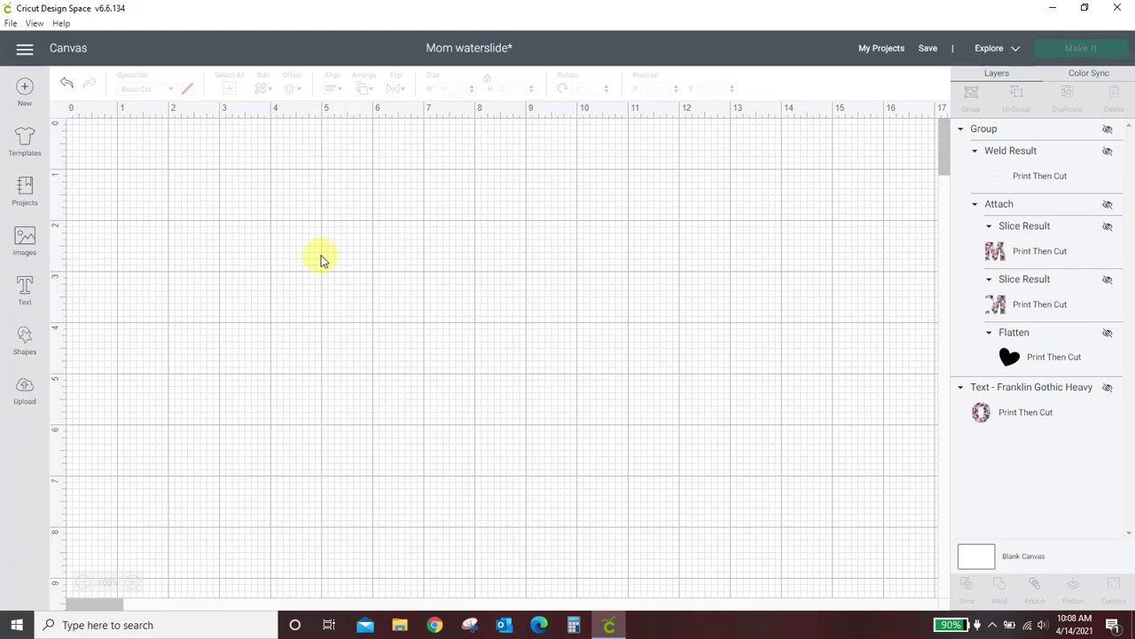
# Add the text "MOM" and set its font to Franklin Gothic Heavy
pyautogui.click(26, 298)
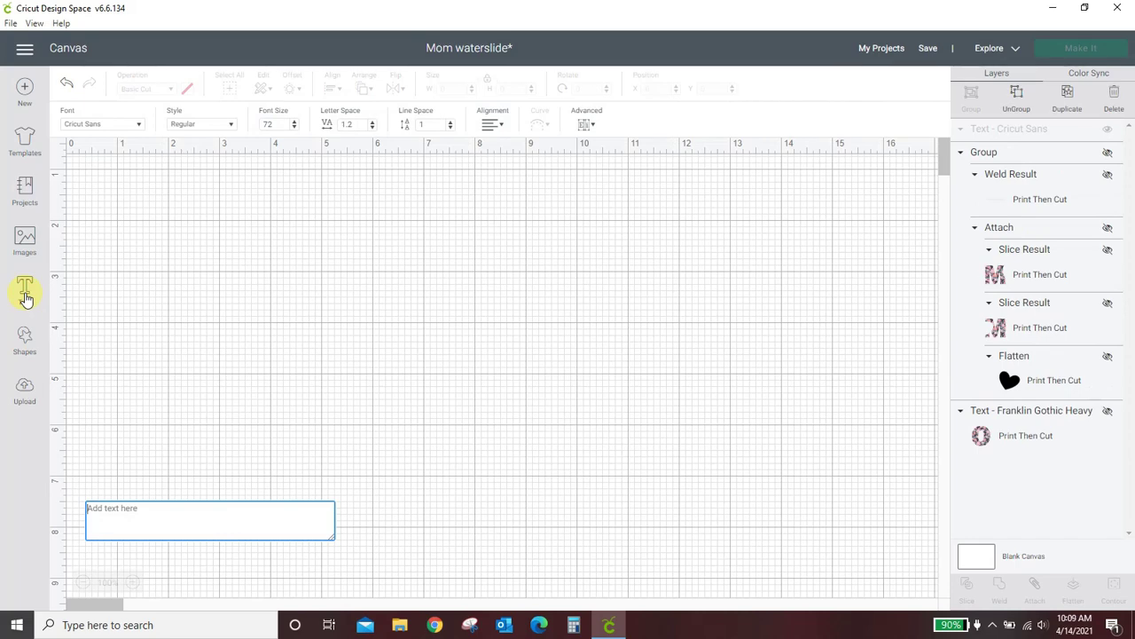
pyautogui.write('MOM')
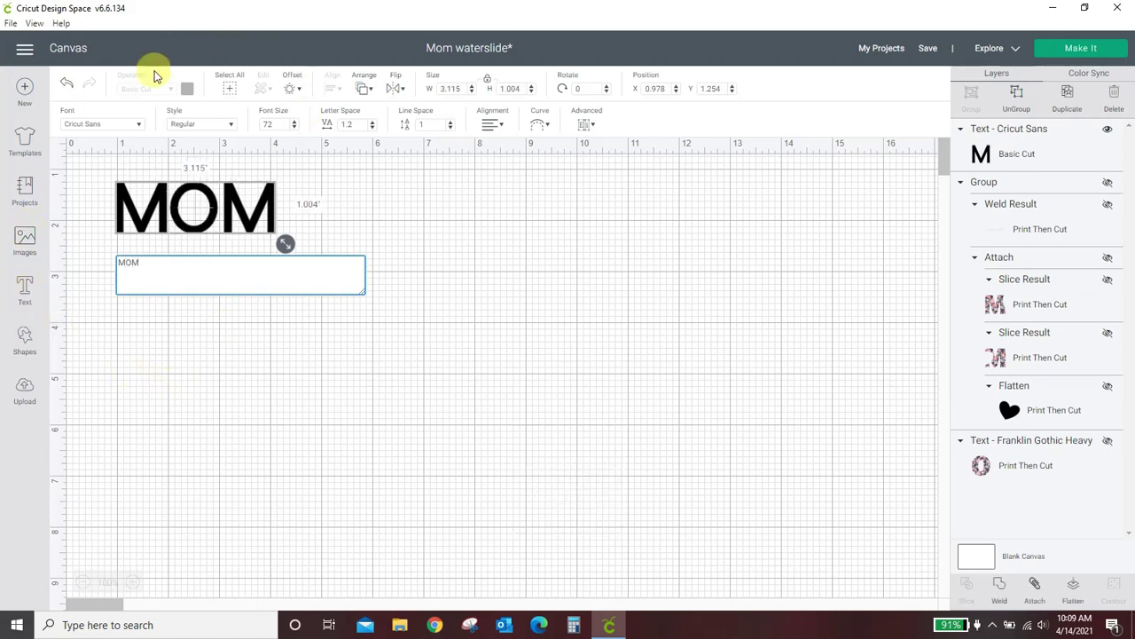
pyautogui.click(114, 126)
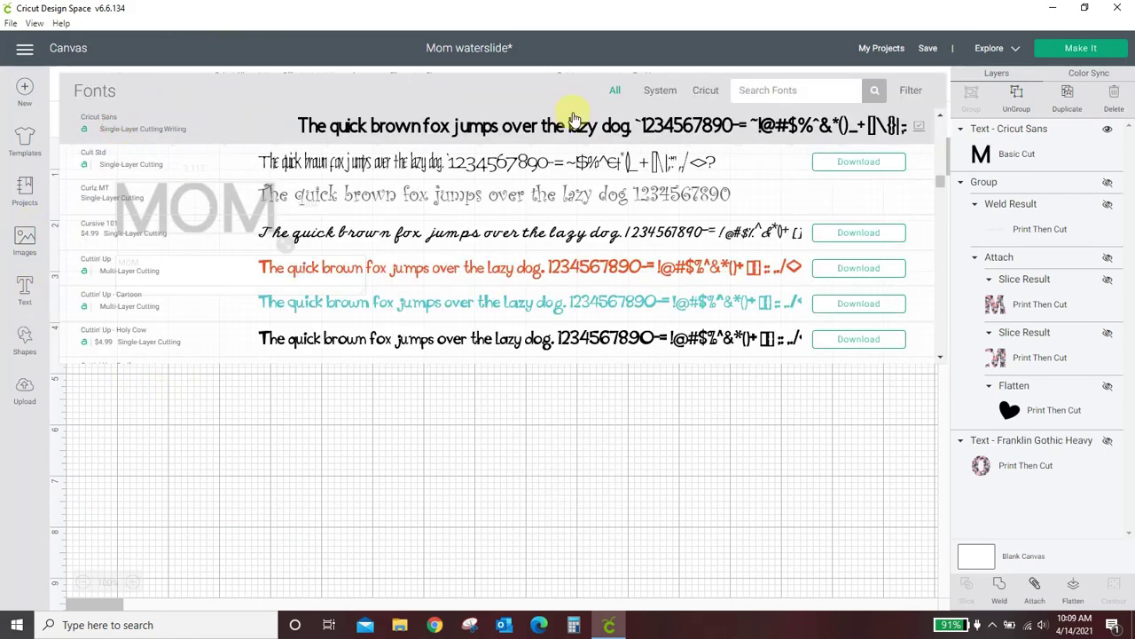
pyautogui.click(763, 90)
pyautogui.write('FRANK')
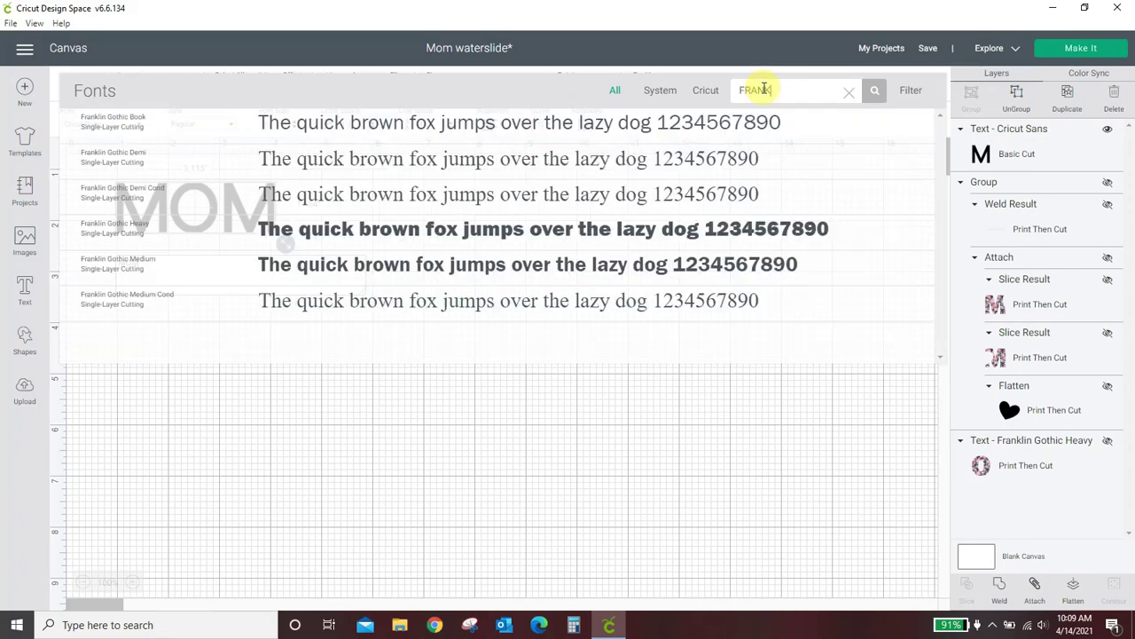
pyautogui.click(568, 239)
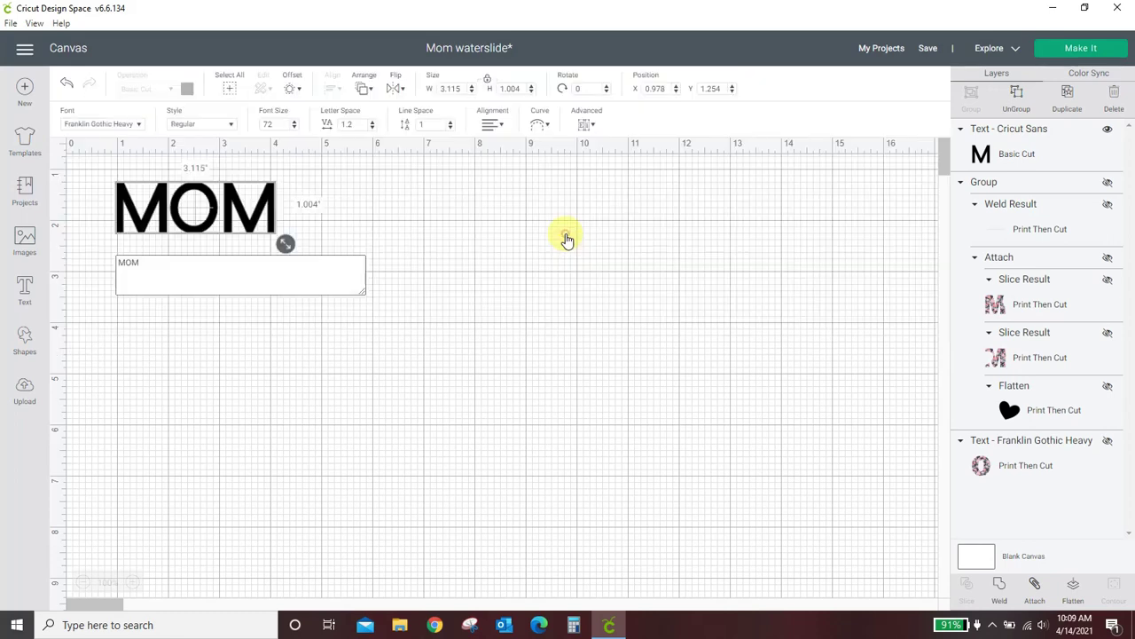
pyautogui.click(664, 430)
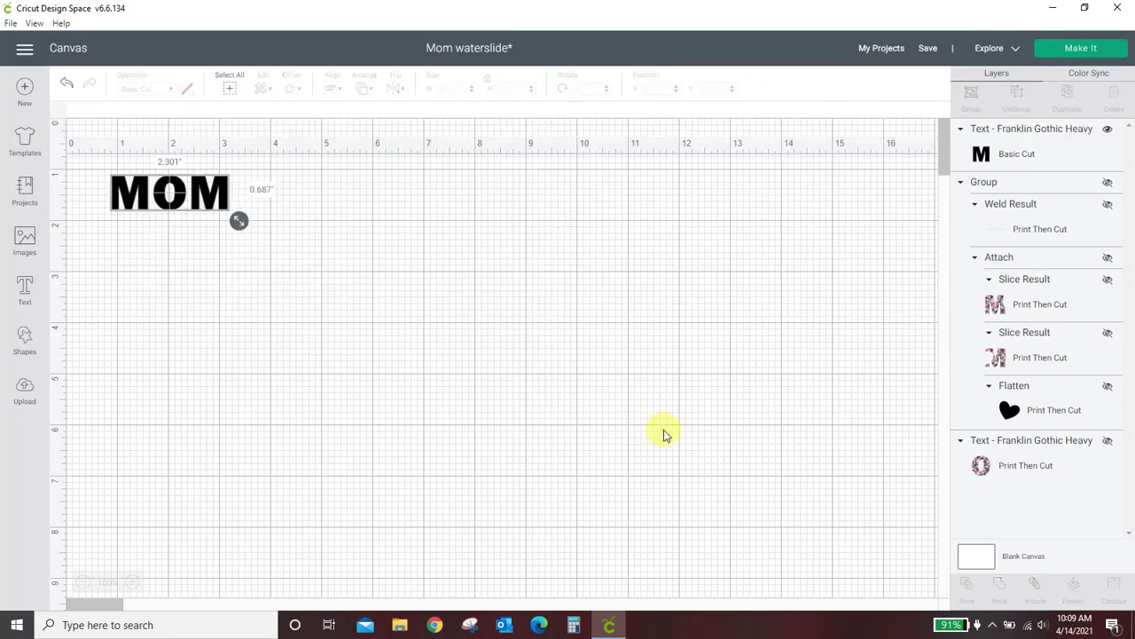
# Enlarge the MOM text to about 9.79 by 2.92 inches and place it near the middle of the visible canvas
pyautogui.moveTo(221, 197); pyautogui.dragTo(550, 405)
pyautogui.moveTo(723, 399); pyautogui.dragTo(633, 354)
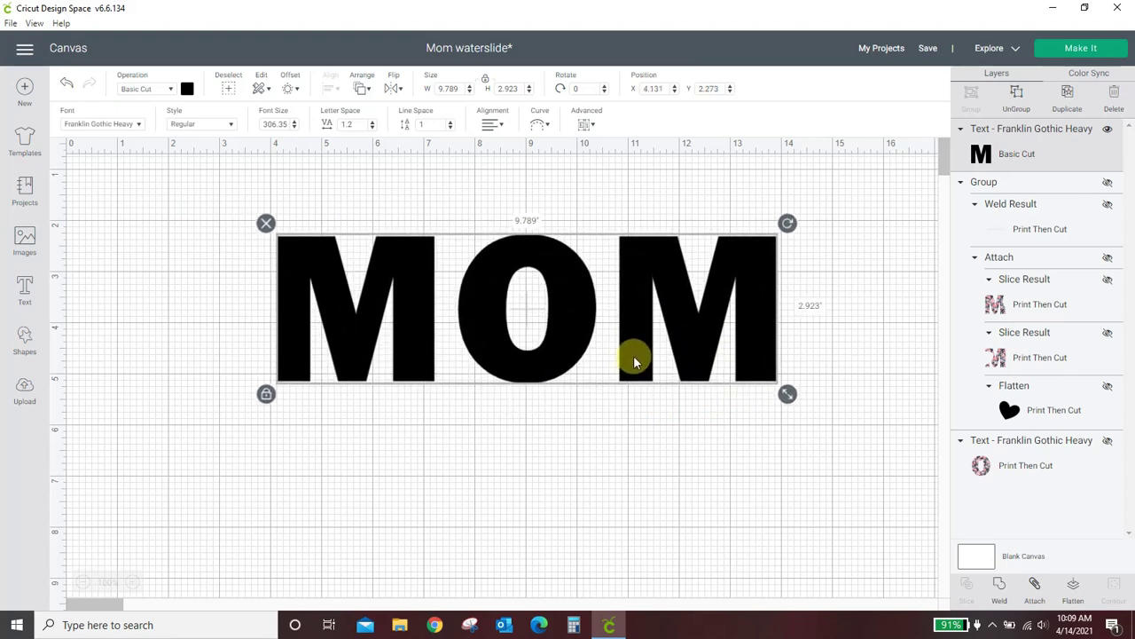
pyautogui.click(641, 483)
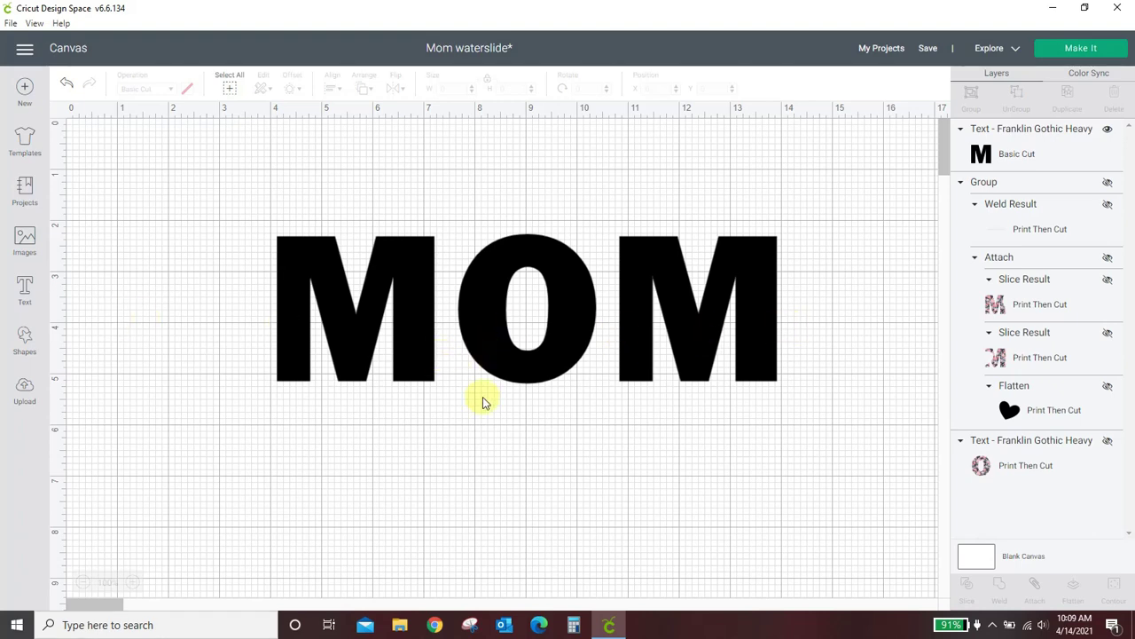
# Set the MOM text's operation to standard Print Then Cut and open its print type settings
pyautogui.click(421, 355)
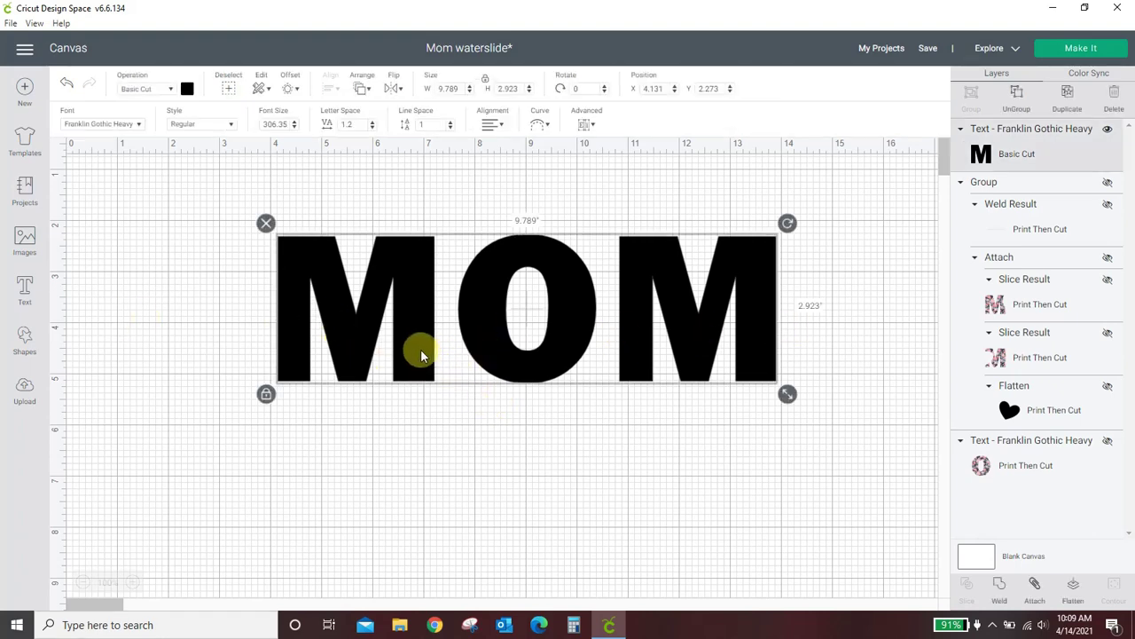
pyautogui.click(167, 90)
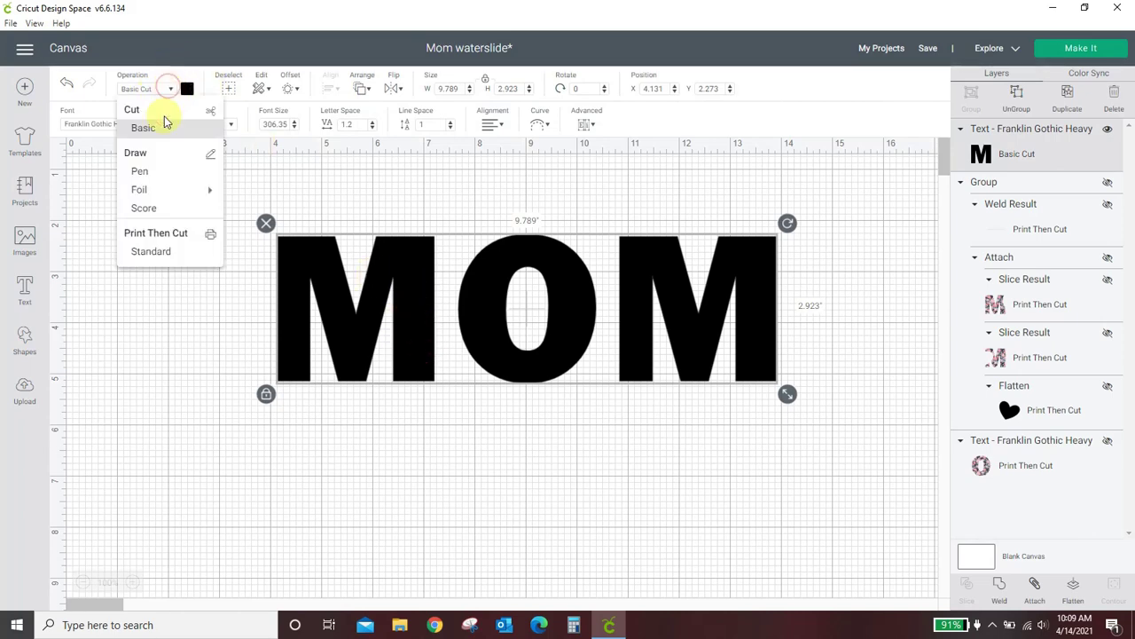
pyautogui.click(155, 254)
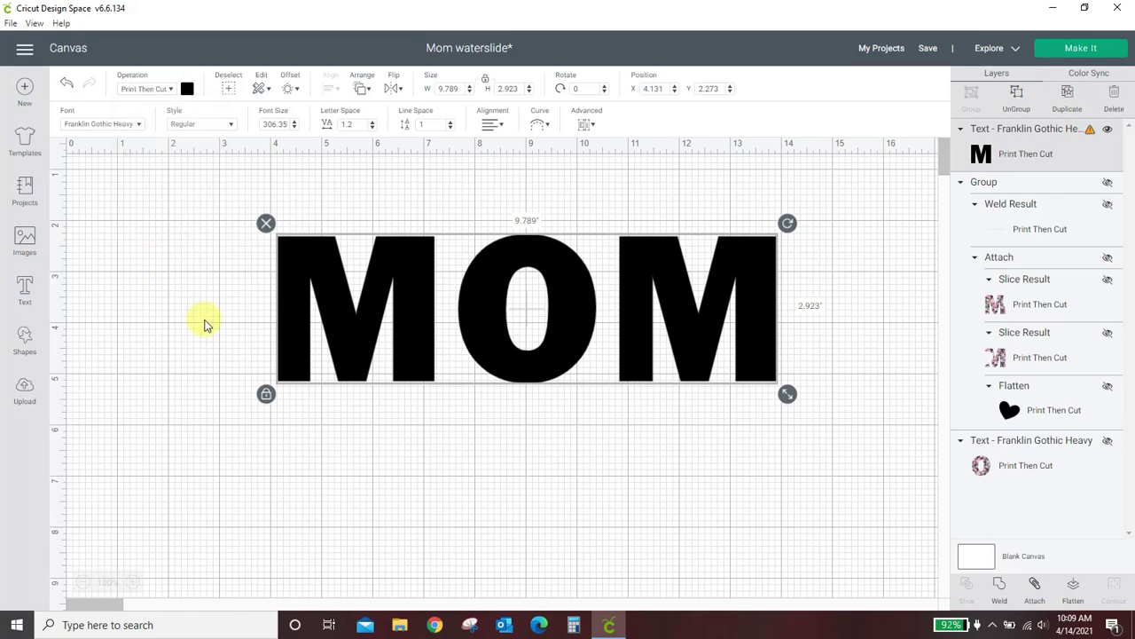
pyautogui.click(188, 91)
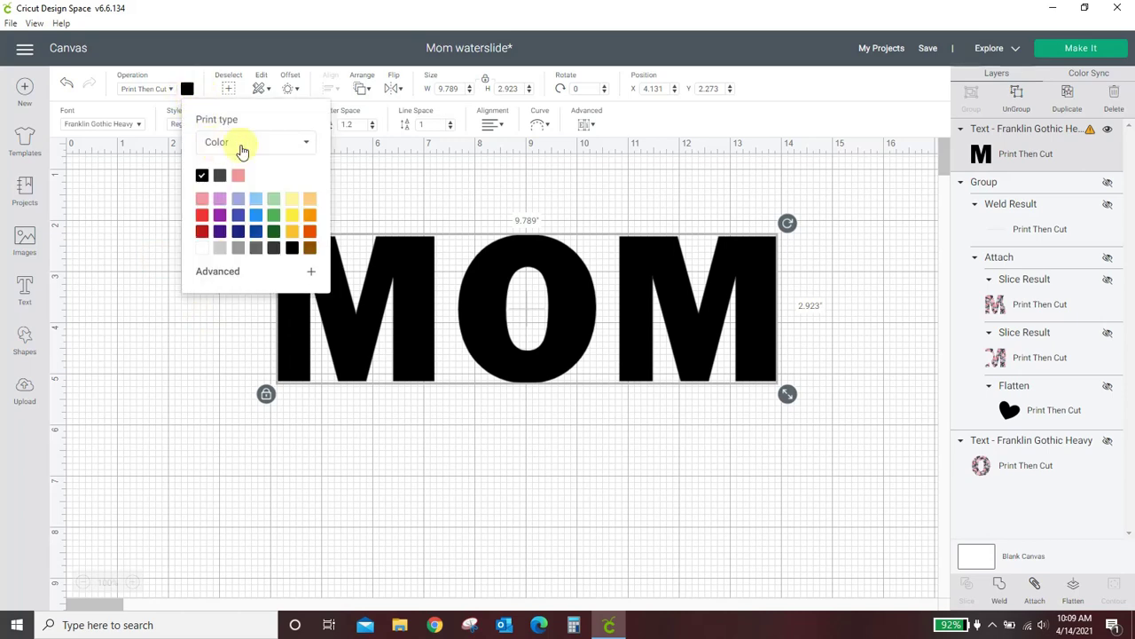
# Try the pink and dark gray print colors on the MOM text and return it to black
pyautogui.click(238, 176)
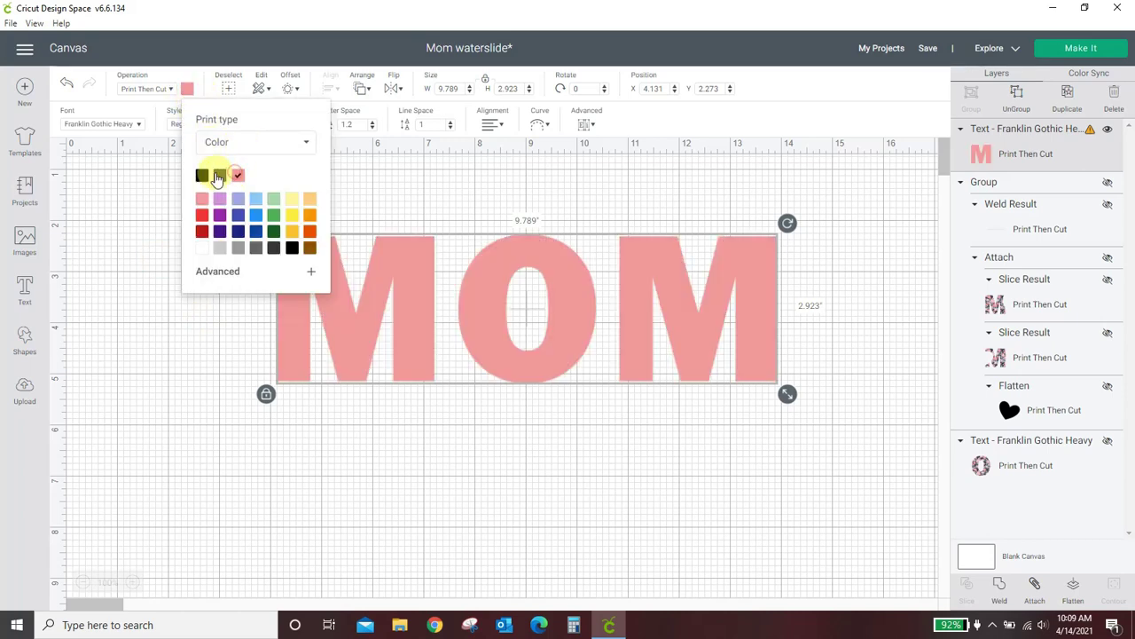
pyautogui.click(220, 175)
pyautogui.click(202, 176)
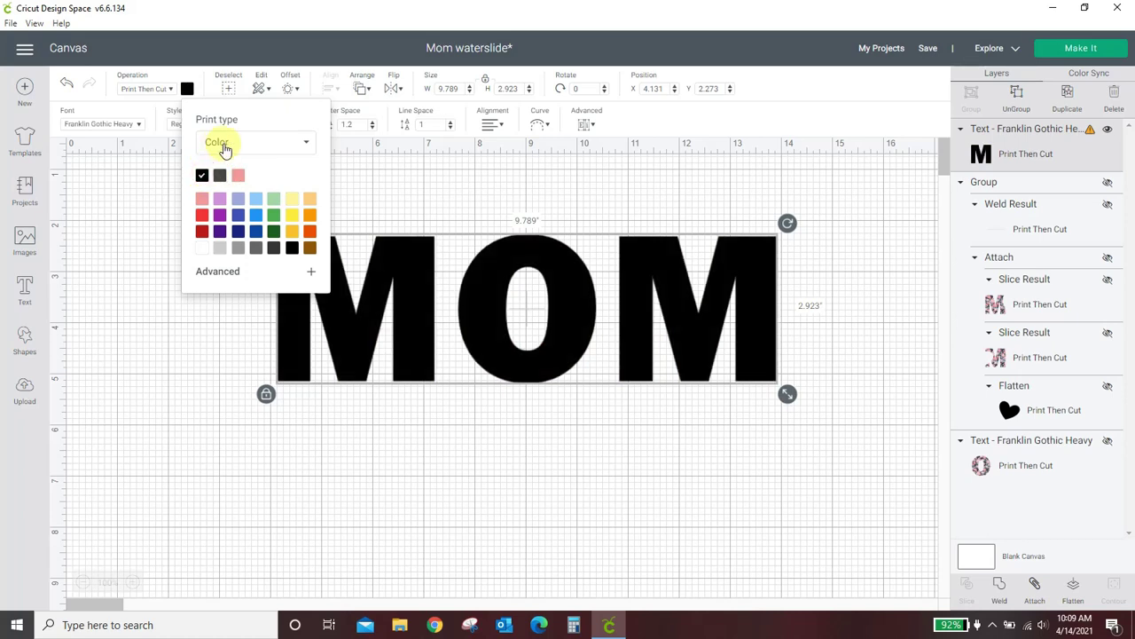
# Switch the print type to Pattern and fill the MOM text with the first listed pattern, the pink and navy floral
pyautogui.click(222, 146)
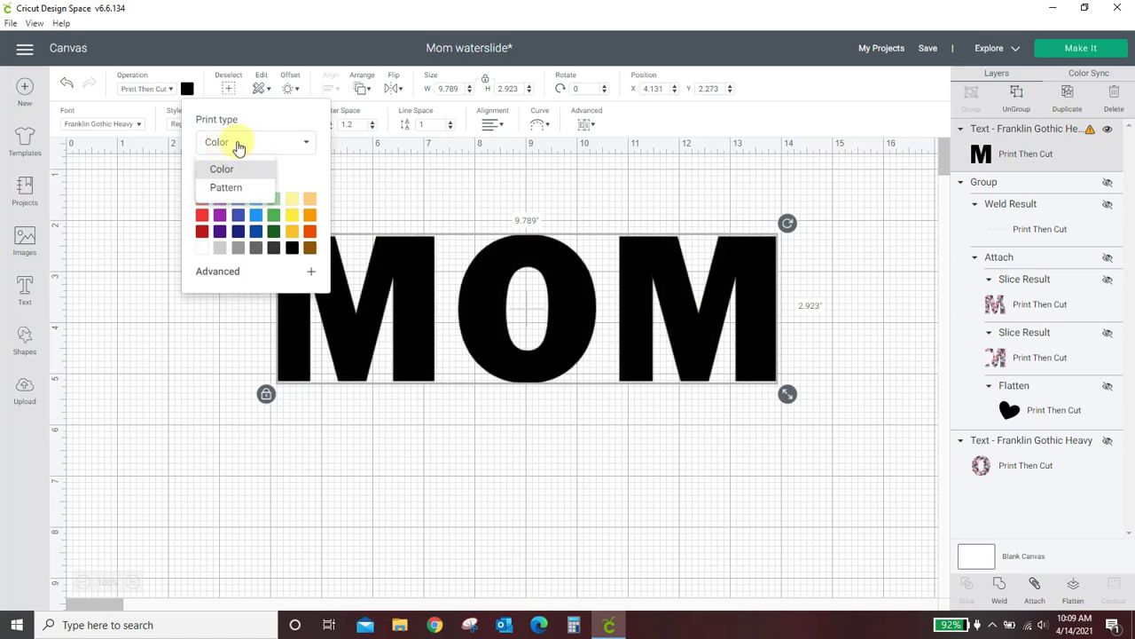
pyautogui.click(225, 186)
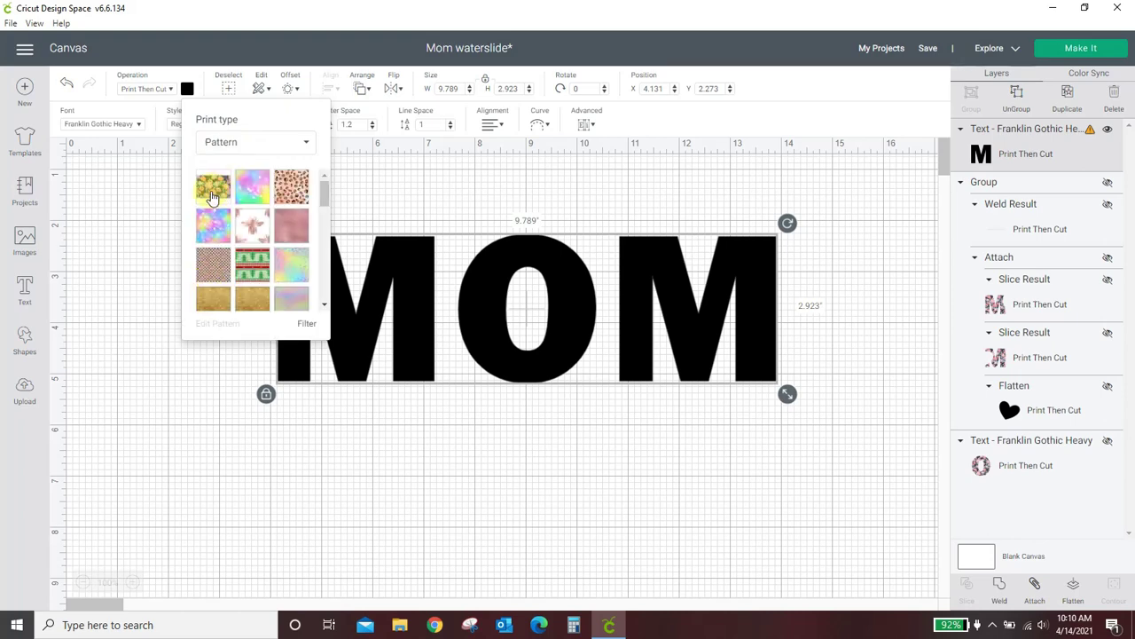
pyautogui.click(212, 196)
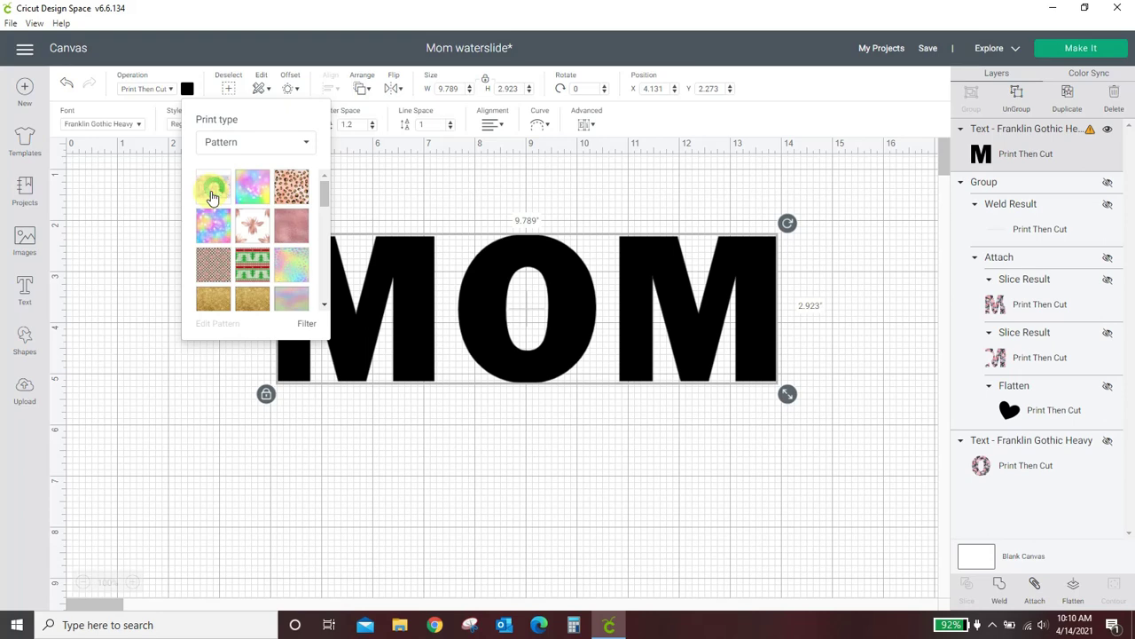
pyautogui.click(394, 444)
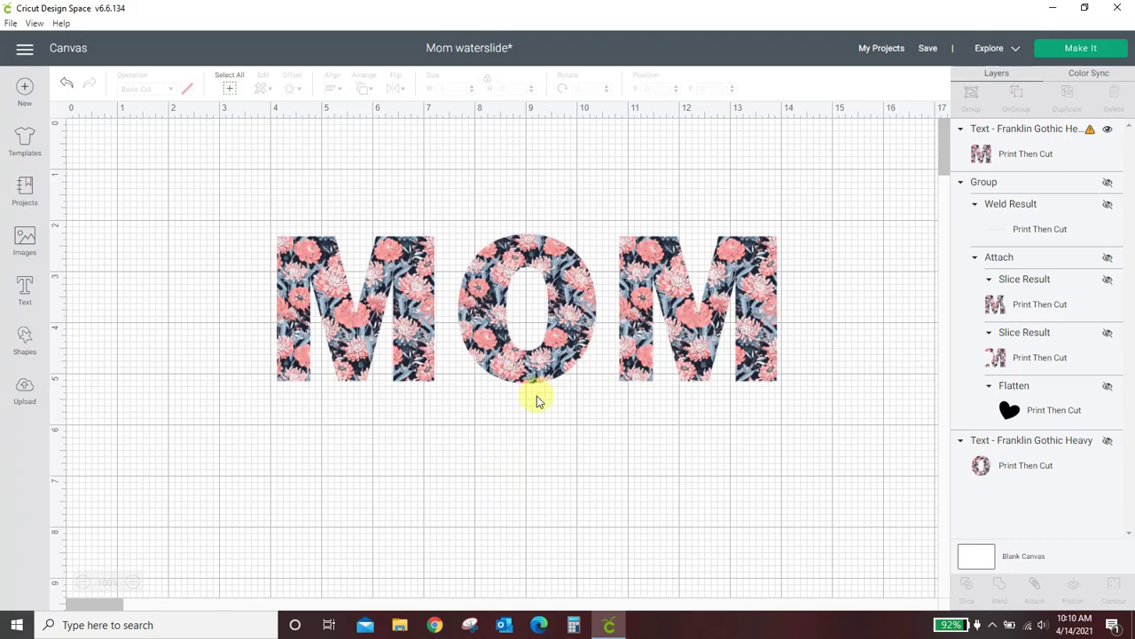
# Edit the floral pattern on the MOM text, enlarging its scale to about 234
pyautogui.moveTo(540, 343); pyautogui.dragTo(542, 356)
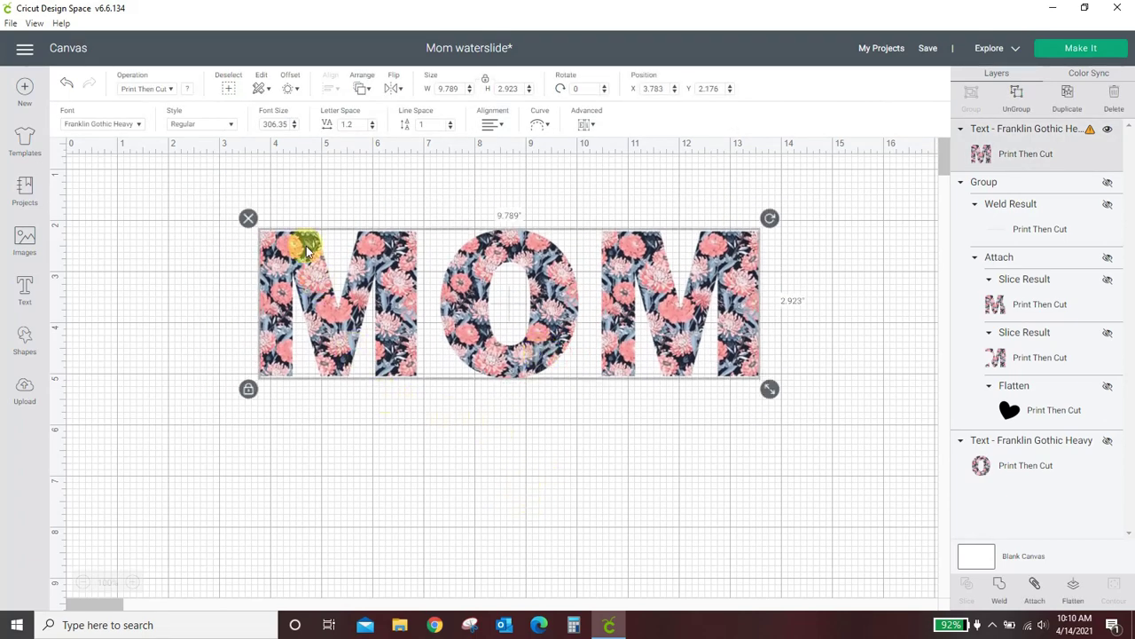
pyautogui.click(188, 91)
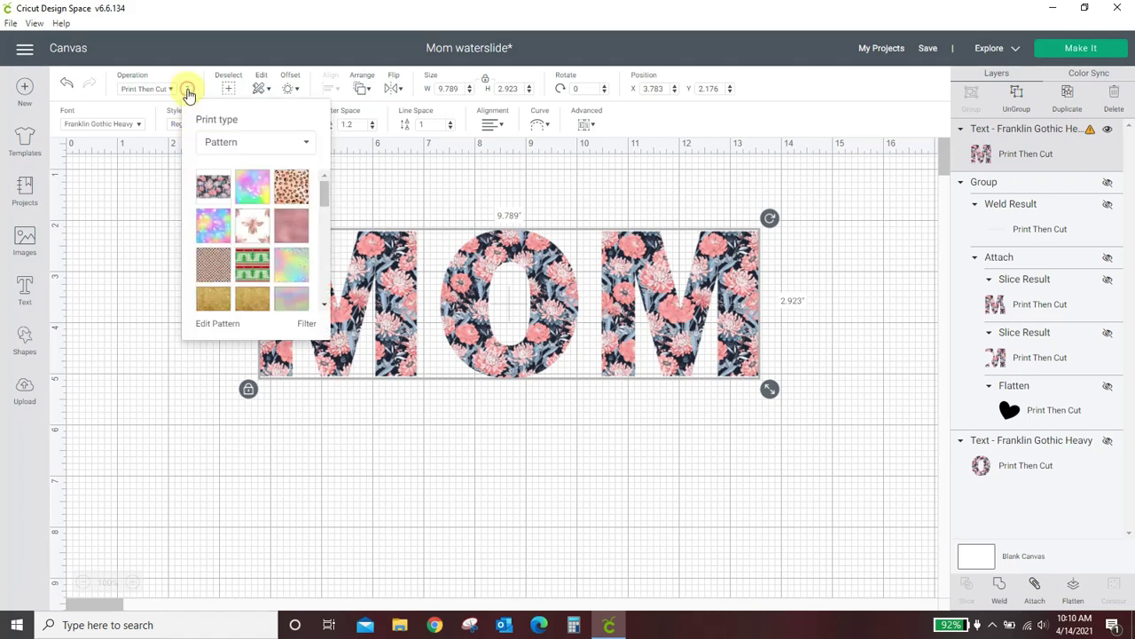
pyautogui.click(212, 329)
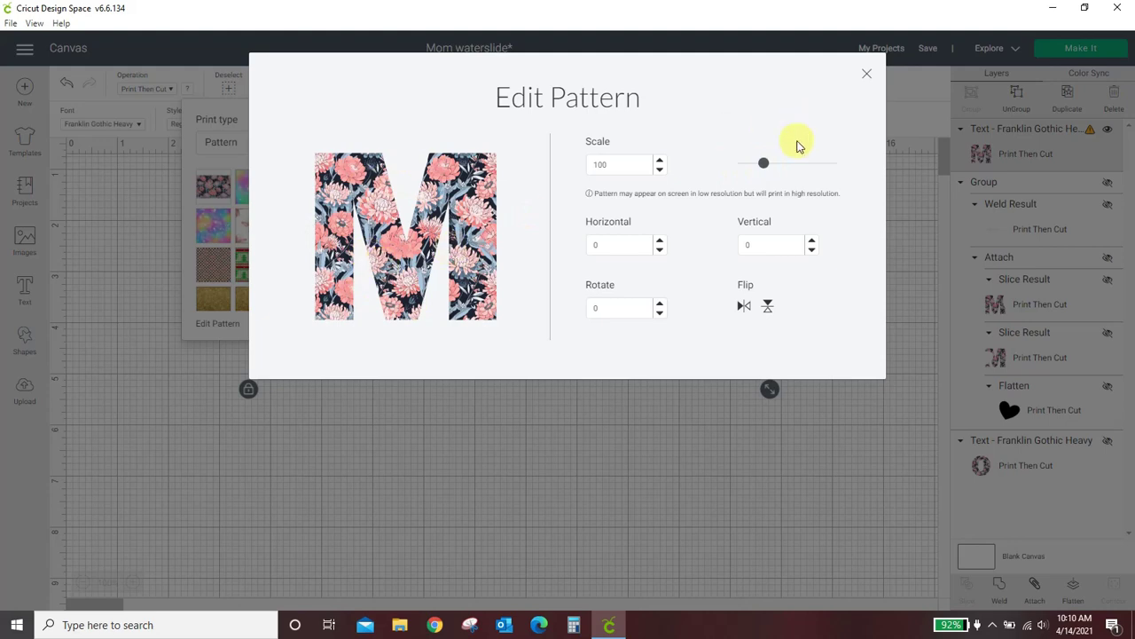
pyautogui.moveTo(764, 164); pyautogui.dragTo(795, 175)
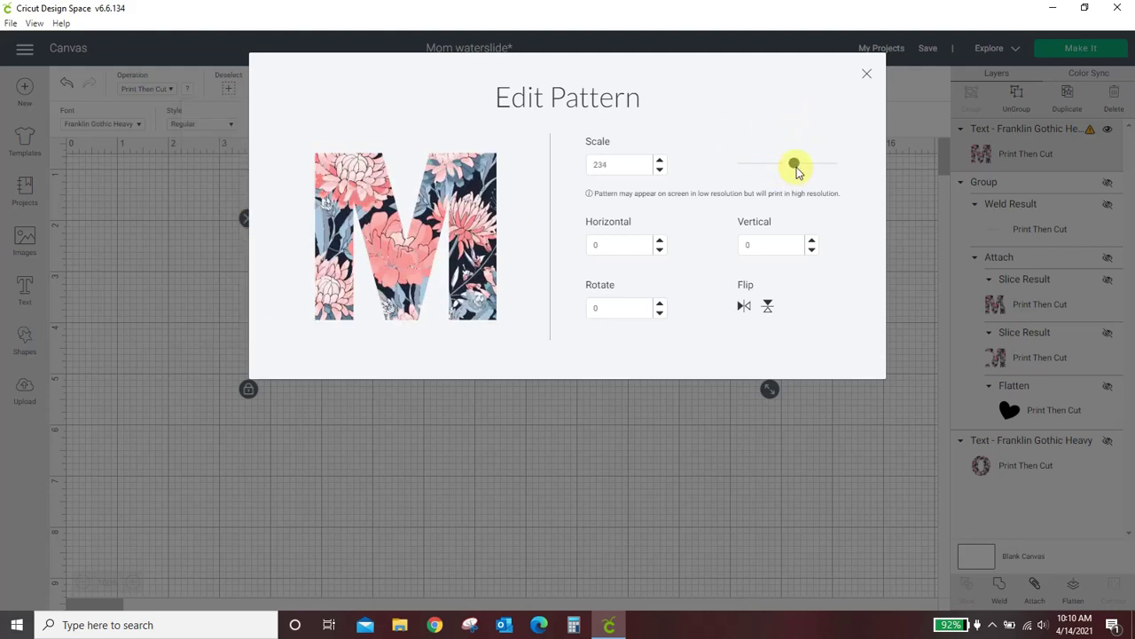
# Try shifting the pattern horizontally up to 14 and reset the horizontal offset to 0
pyautogui.click(659, 241)
pyautogui.click(659, 240)
pyautogui.click(659, 240)
pyautogui.click(659, 240)
pyautogui.click(659, 240)
pyautogui.click(659, 241)
pyautogui.click(659, 241)
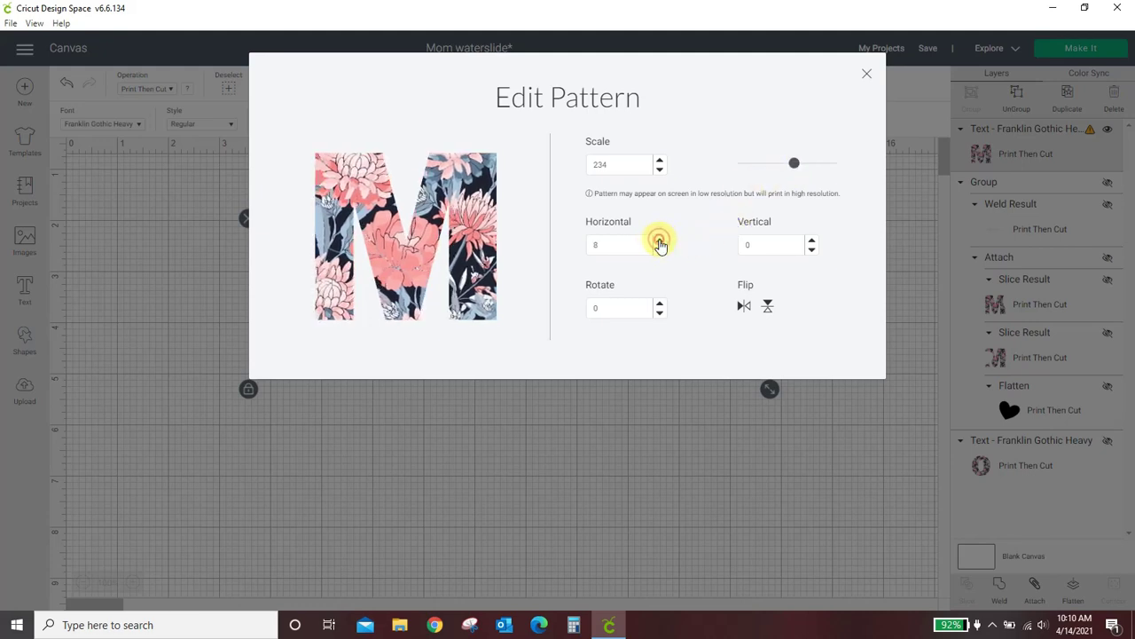
pyautogui.click(659, 240)
pyautogui.click(659, 241)
pyautogui.click(659, 240)
pyautogui.click(659, 241)
pyautogui.click(659, 241)
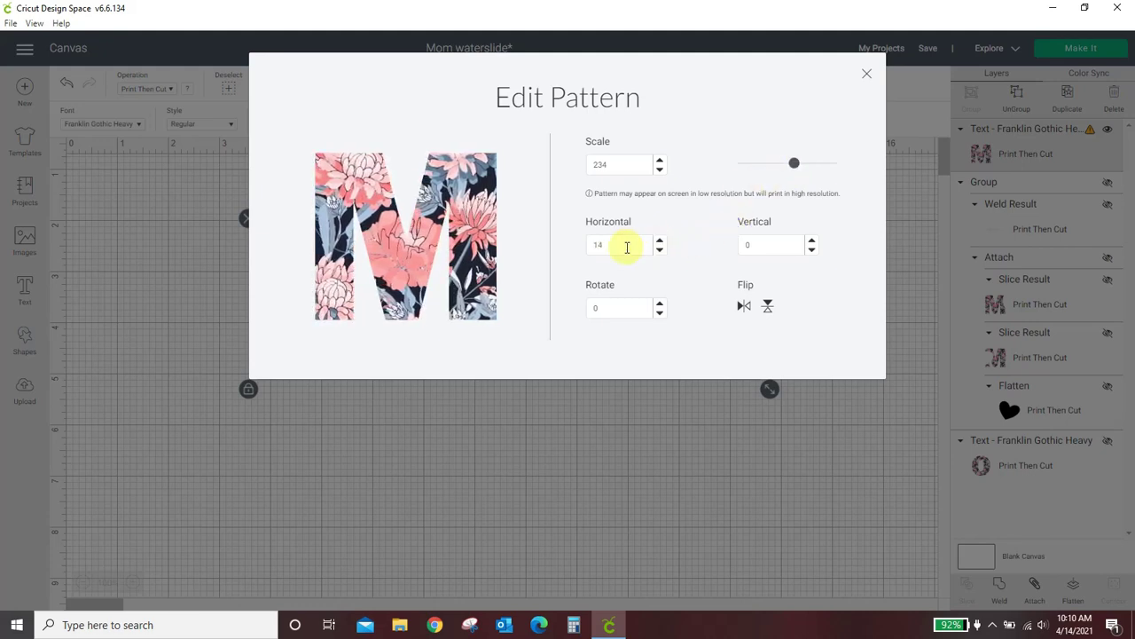
pyautogui.doubleClick(611, 251)
pyautogui.write('0')
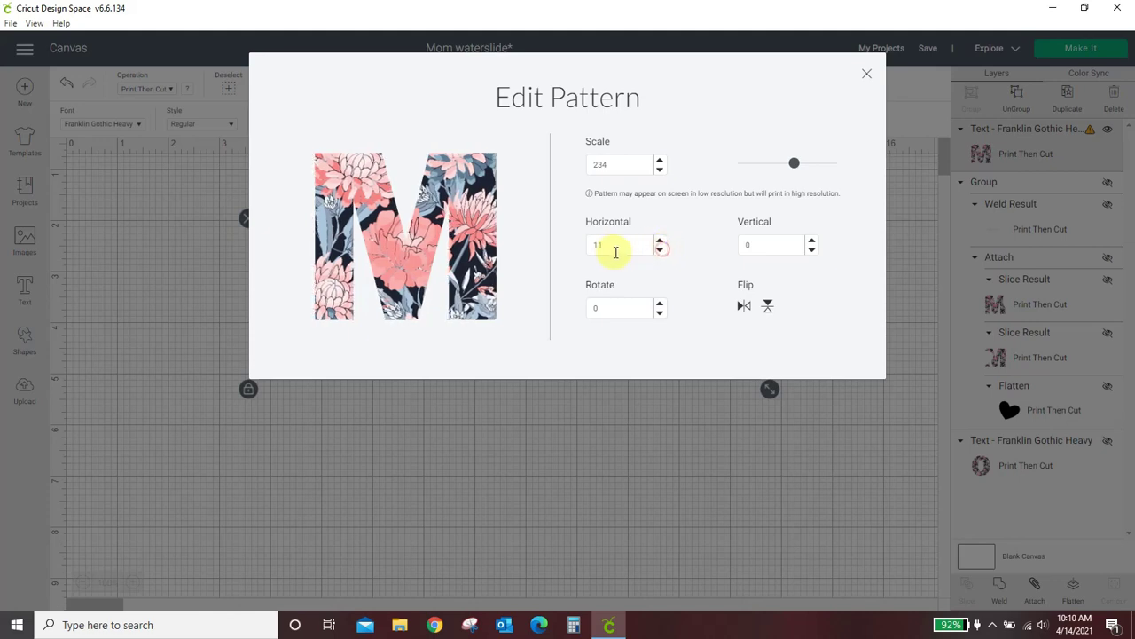
# Close the pattern editor and reposition the MOM text at about X 3.66, Y 2.54 inches
pyautogui.click(869, 78)
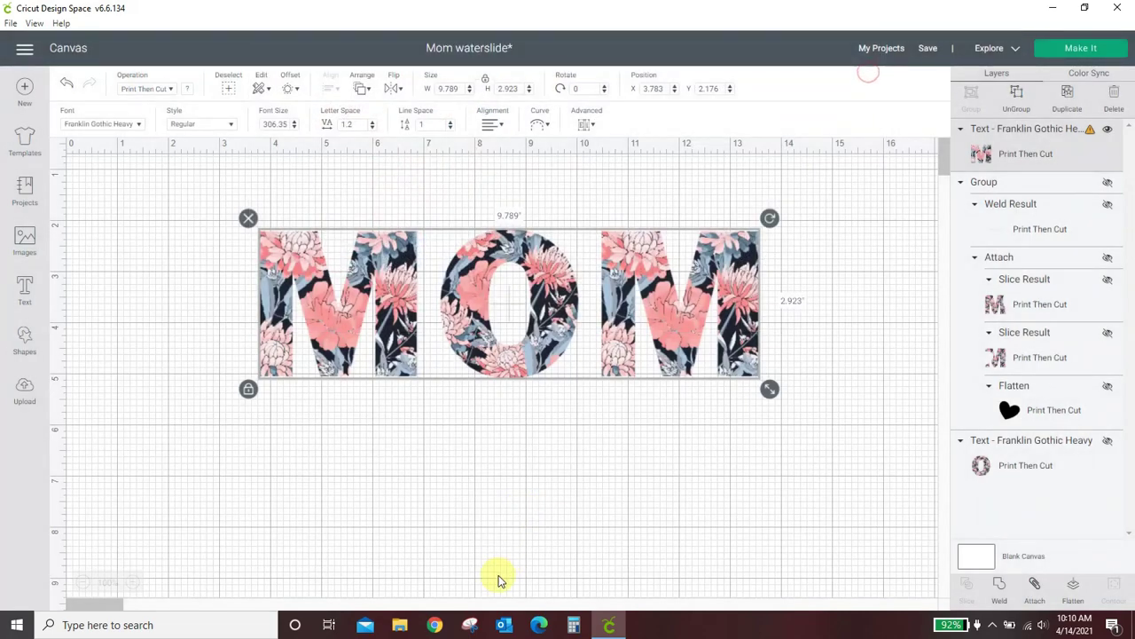
pyautogui.click(503, 538)
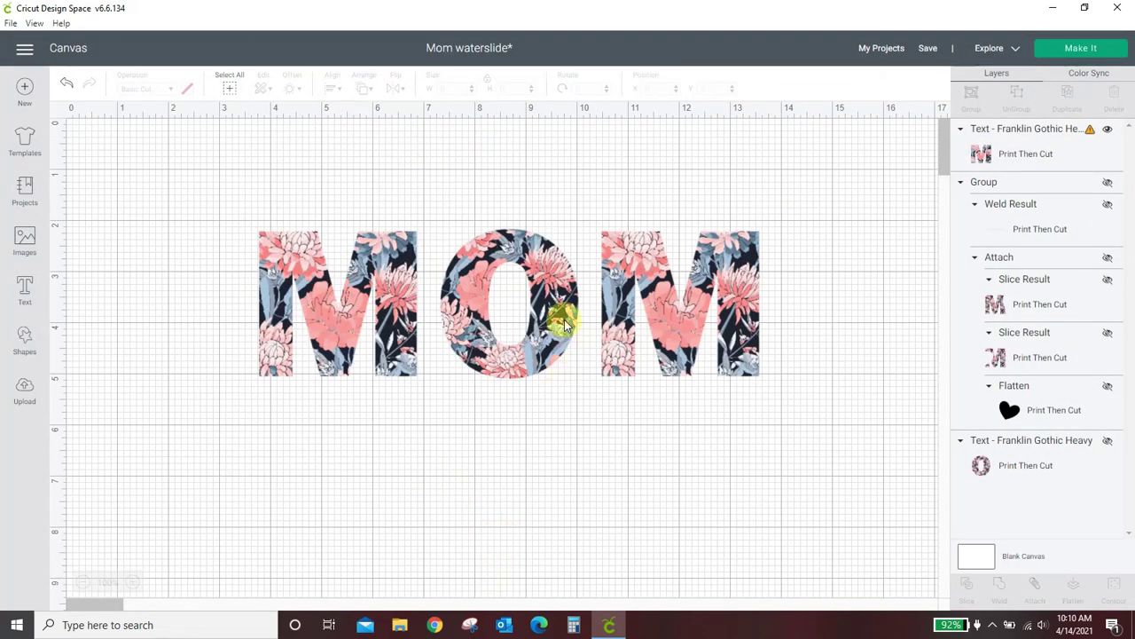
pyautogui.moveTo(565, 325); pyautogui.dragTo(541, 341)
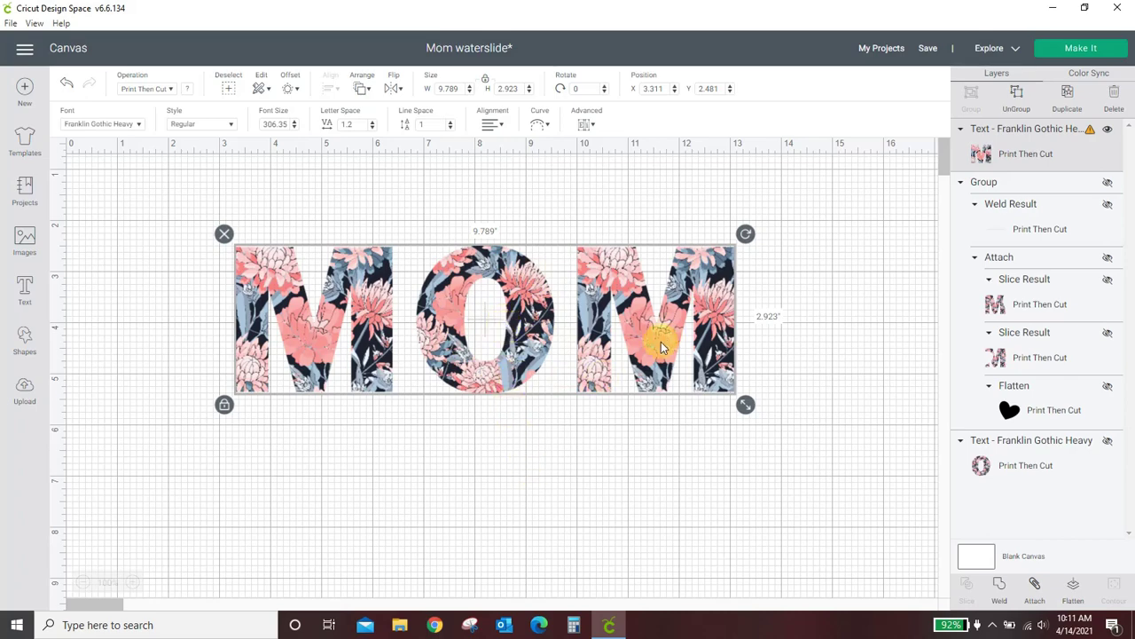
pyautogui.moveTo(660, 341)
pyautogui.mouseDown()
pyautogui.moveTo(785, 324)
pyautogui.moveTo(663, 332)
pyautogui.moveTo(689, 342)
pyautogui.moveTo(672, 339)
pyautogui.moveTo(678, 347)
pyautogui.mouseUp()
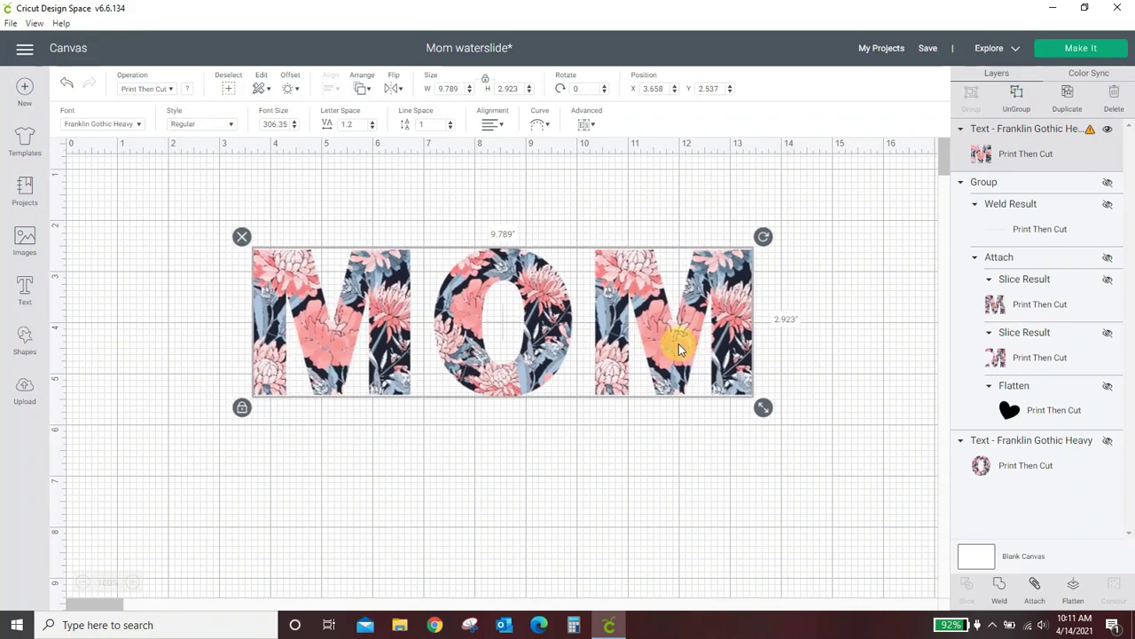
# Ungroup the MOM text into separate letters and select the O on its own
pyautogui.click(1018, 100)
pyautogui.click(801, 332)
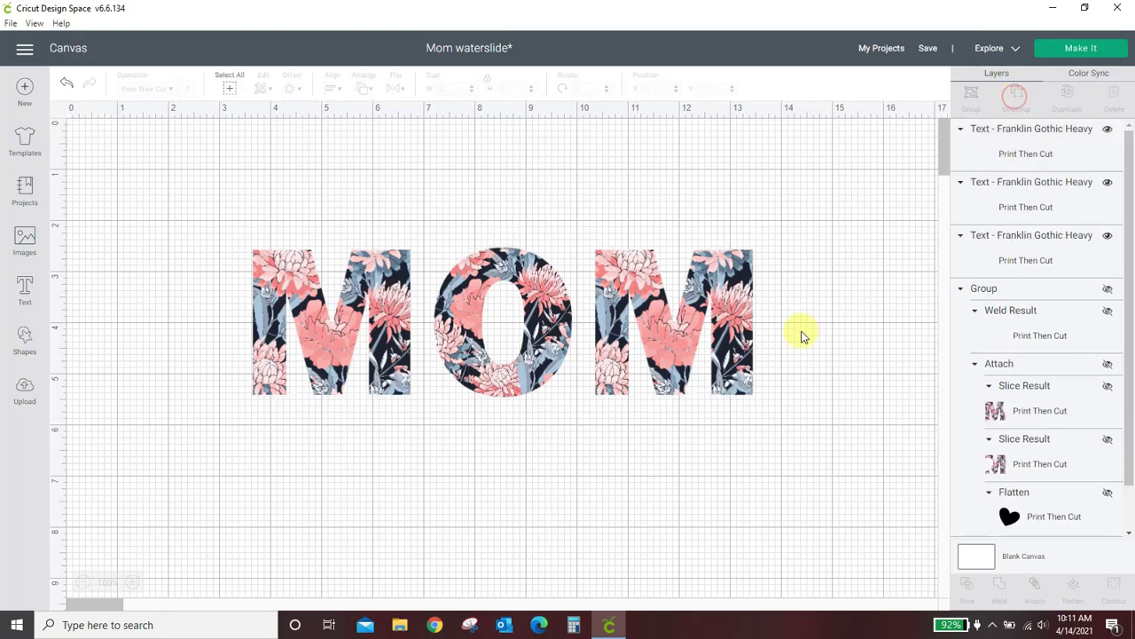
pyautogui.click(742, 348)
pyautogui.click(523, 377)
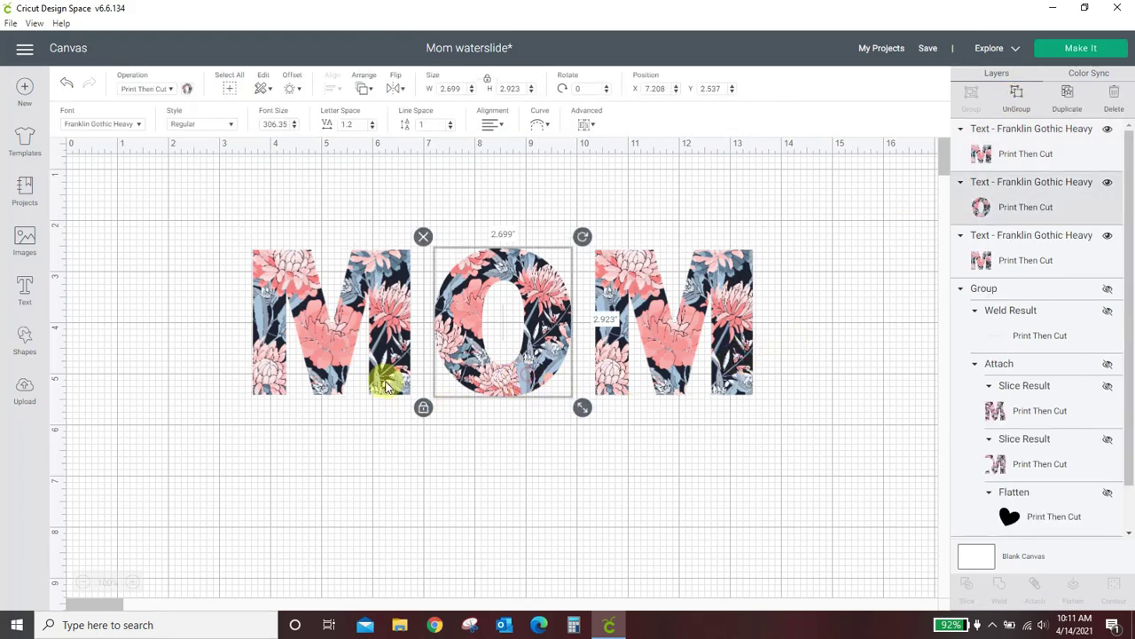
# Delete the O between the two floral M letters
pyautogui.click(393, 375)
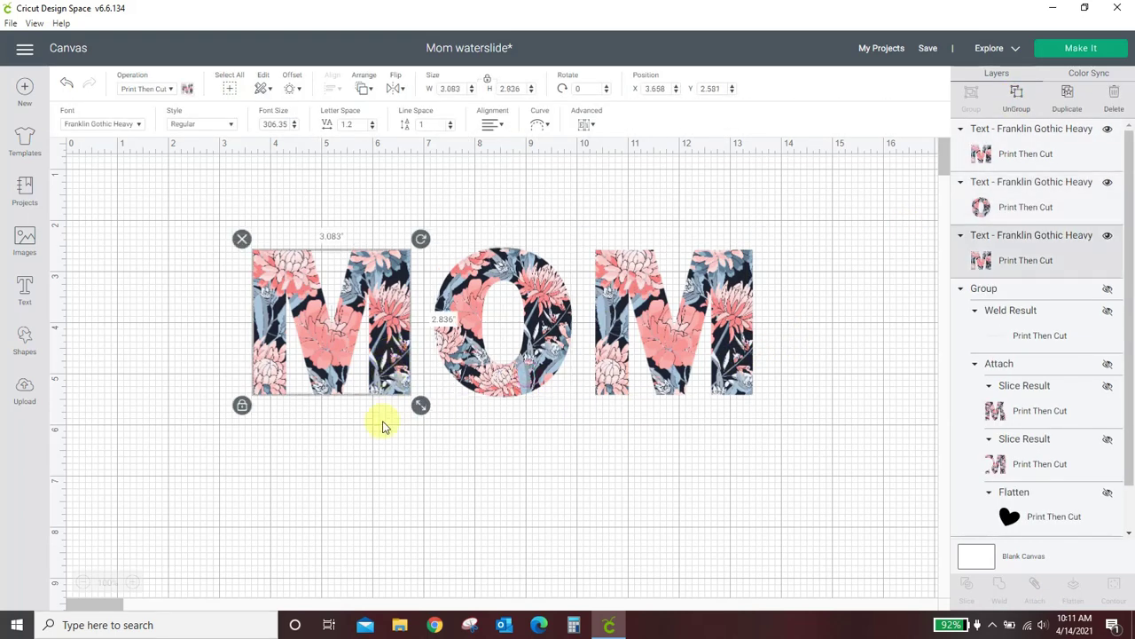
pyautogui.click(514, 377)
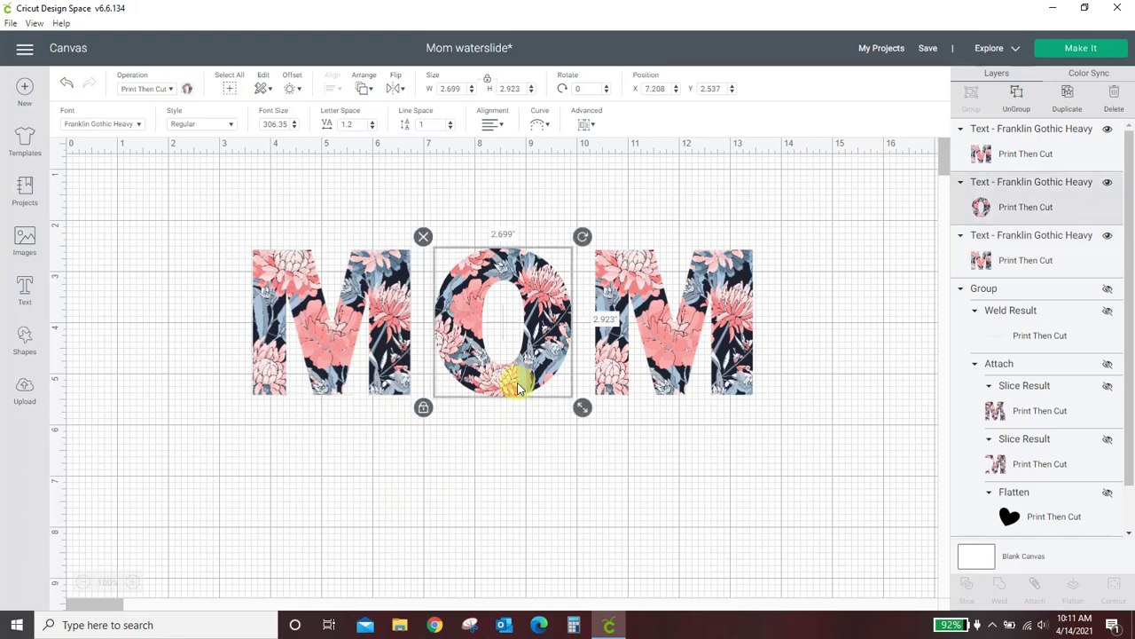
pyautogui.click(423, 237)
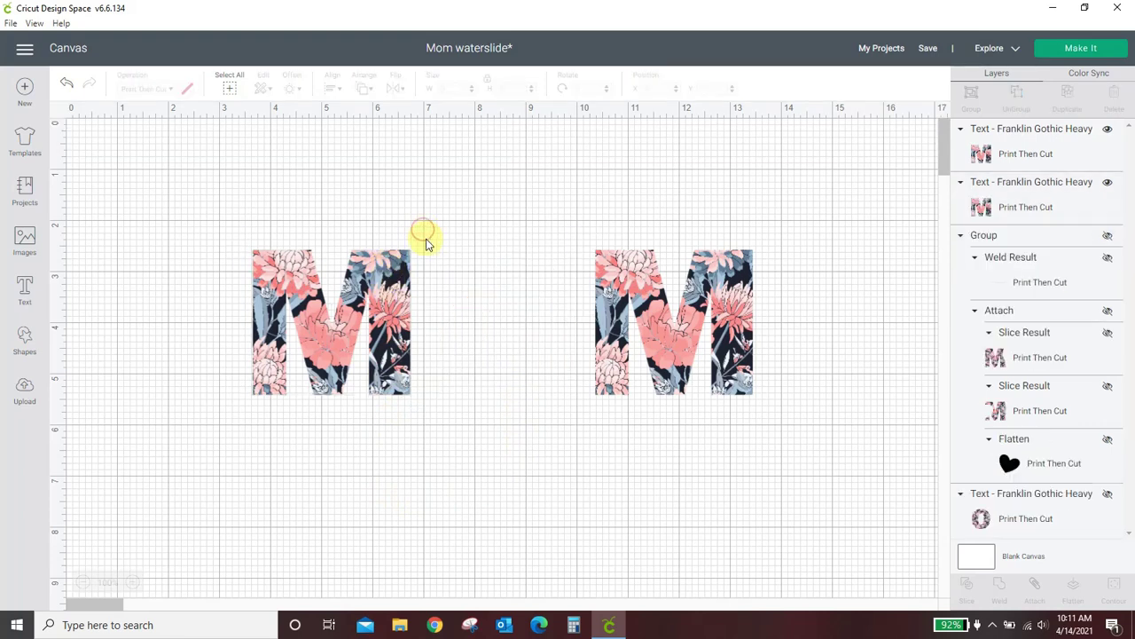
# Insert a heart shape and place it in the gap between the two M letters
pyautogui.click(25, 342)
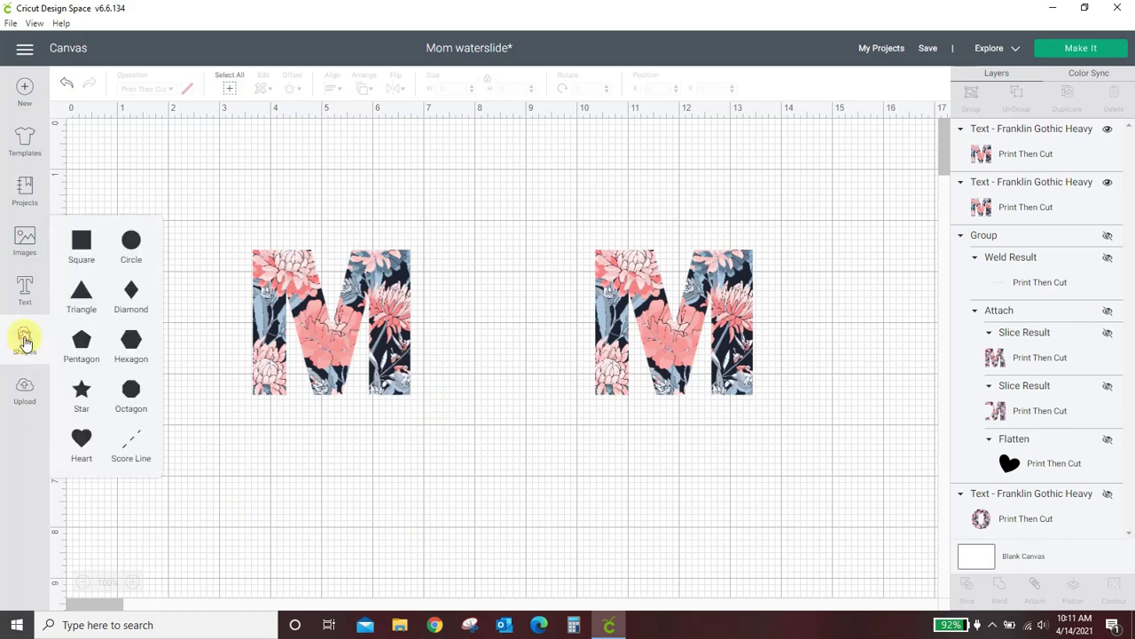
pyautogui.click(82, 437)
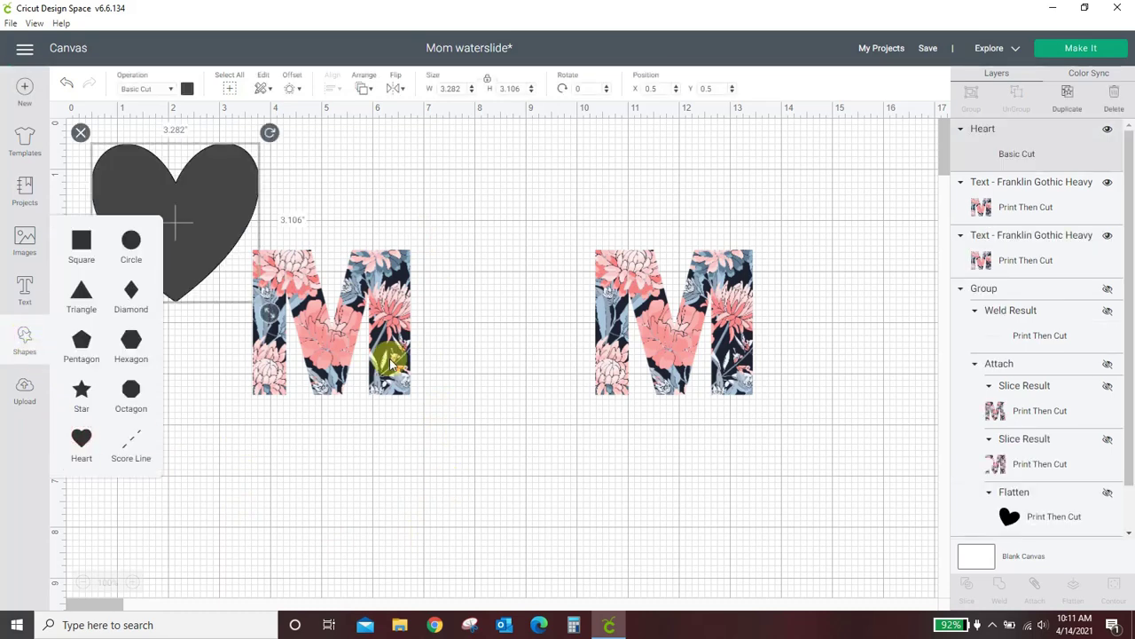
pyautogui.moveTo(230, 194); pyautogui.dragTo(552, 287)
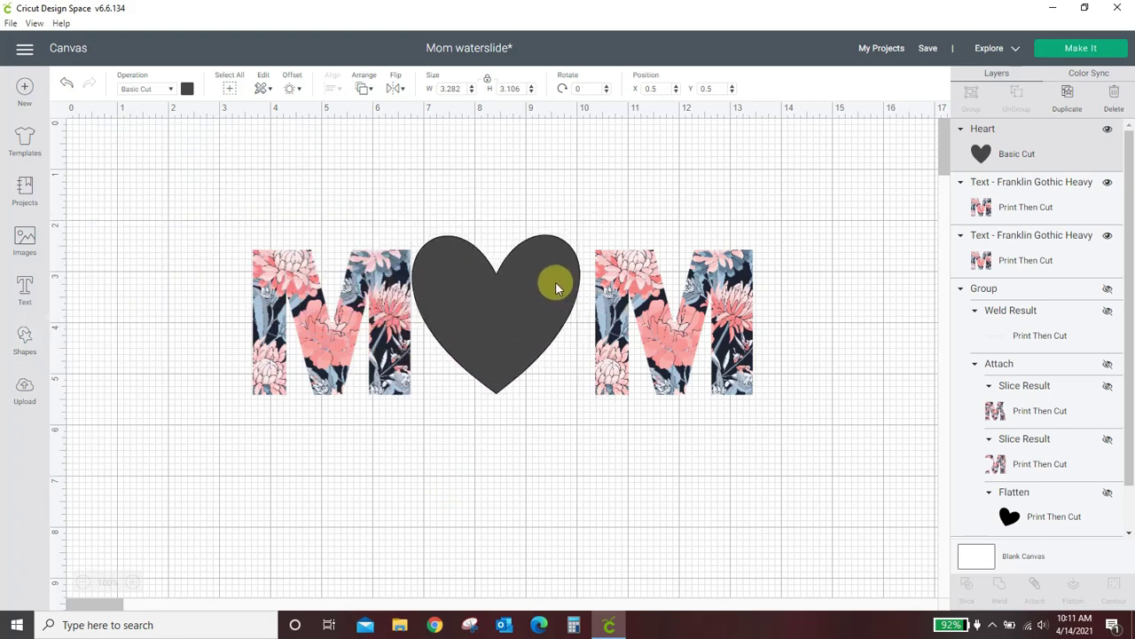
# Rotate the heart to about 342.93 degrees and size it to about 3.28 by 3.11 inches
pyautogui.moveTo(597, 397); pyautogui.dragTo(606, 422)
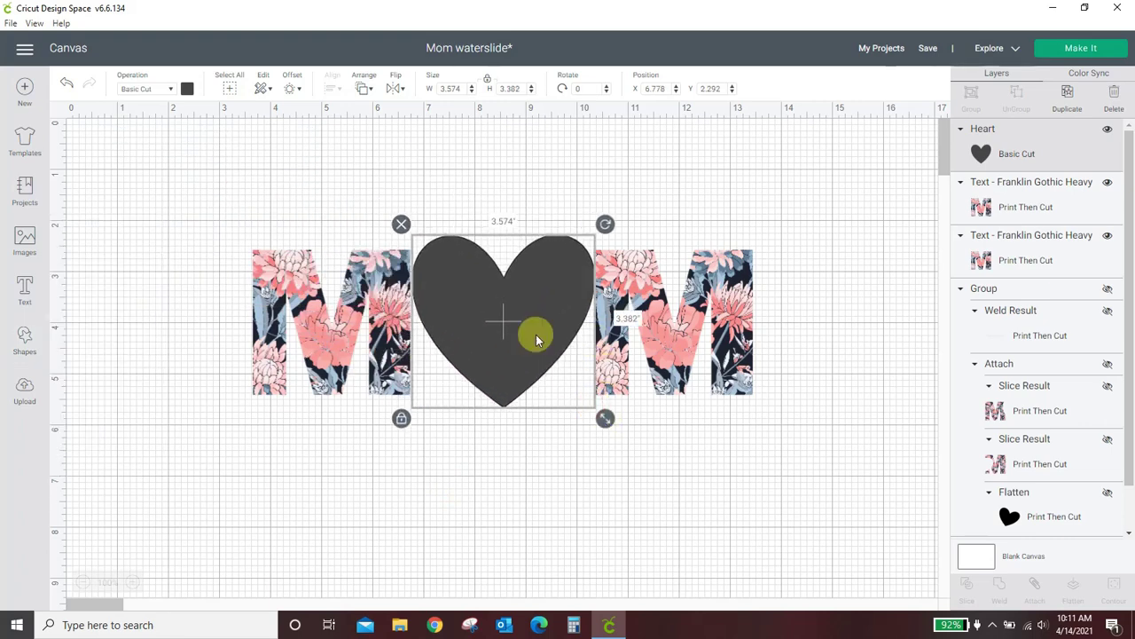
pyautogui.moveTo(605, 223); pyautogui.dragTo(571, 198)
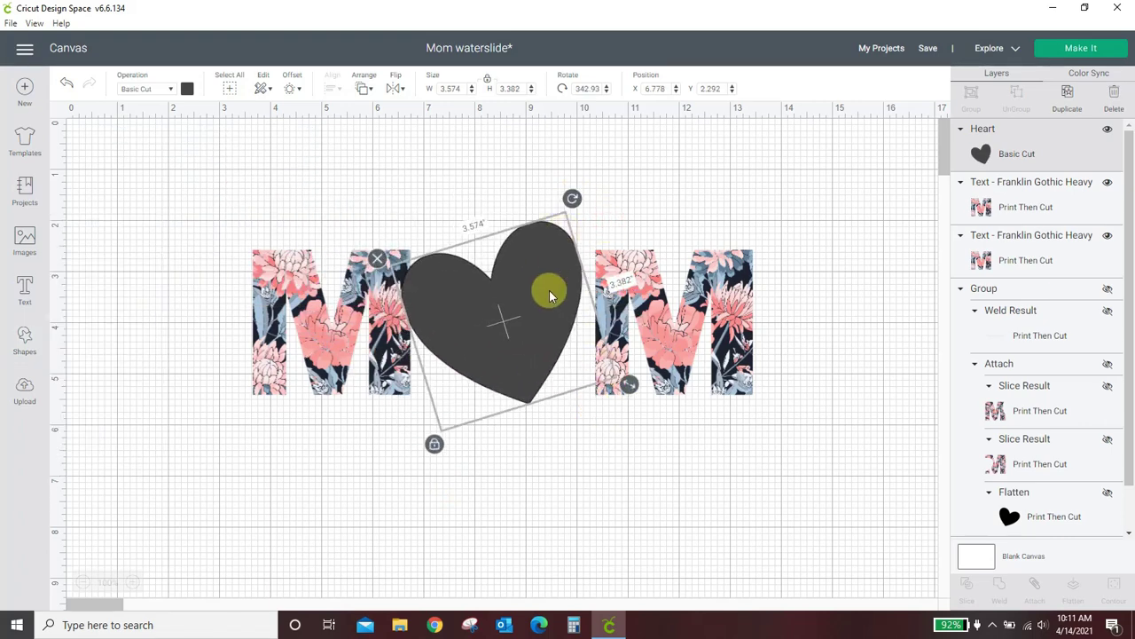
pyautogui.moveTo(624, 388); pyautogui.dragTo(526, 351)
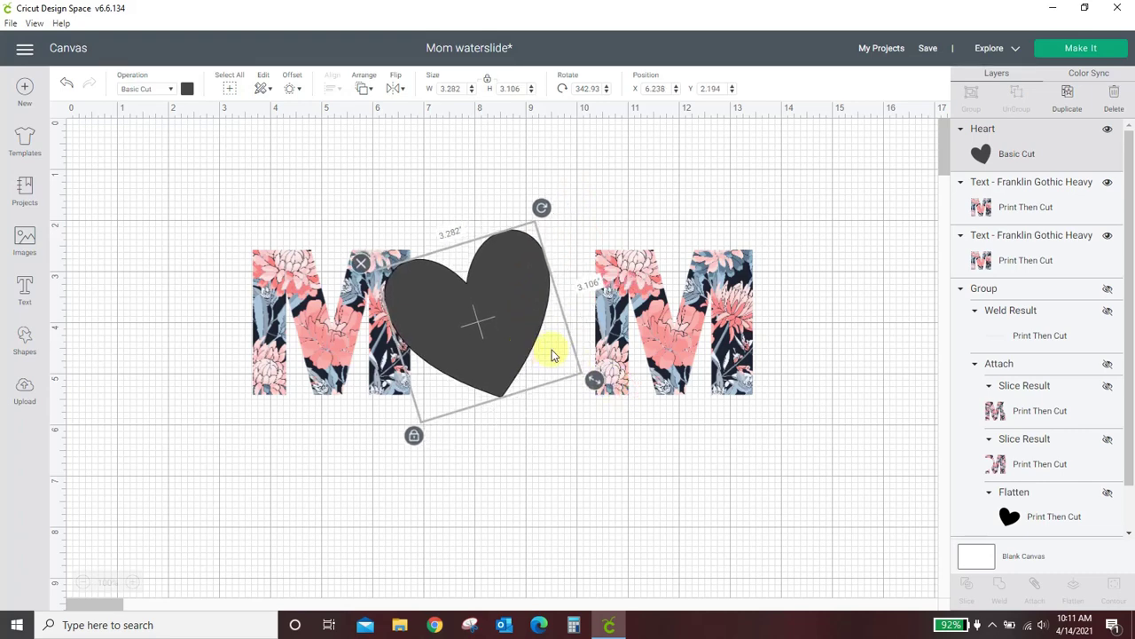
# Move the second M closer and shift the heart to about X 6.14, Y 2.21 inches, overlapping both letters
pyautogui.moveTo(663, 330); pyautogui.dragTo(589, 329)
pyautogui.moveTo(498, 349); pyautogui.dragTo(492, 345)
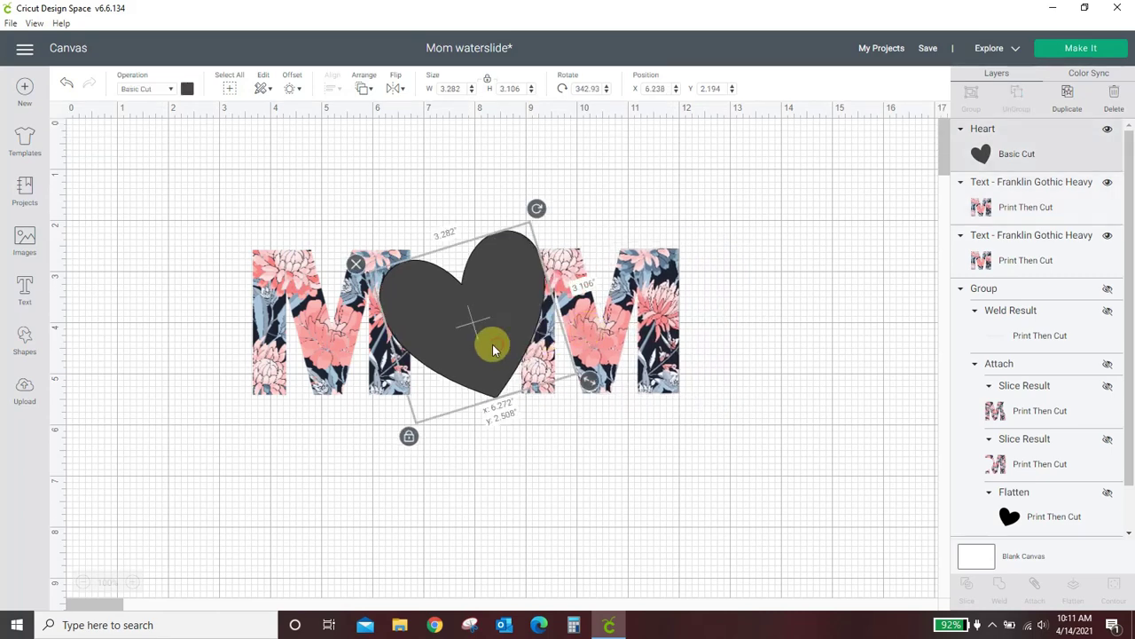
pyautogui.click(556, 469)
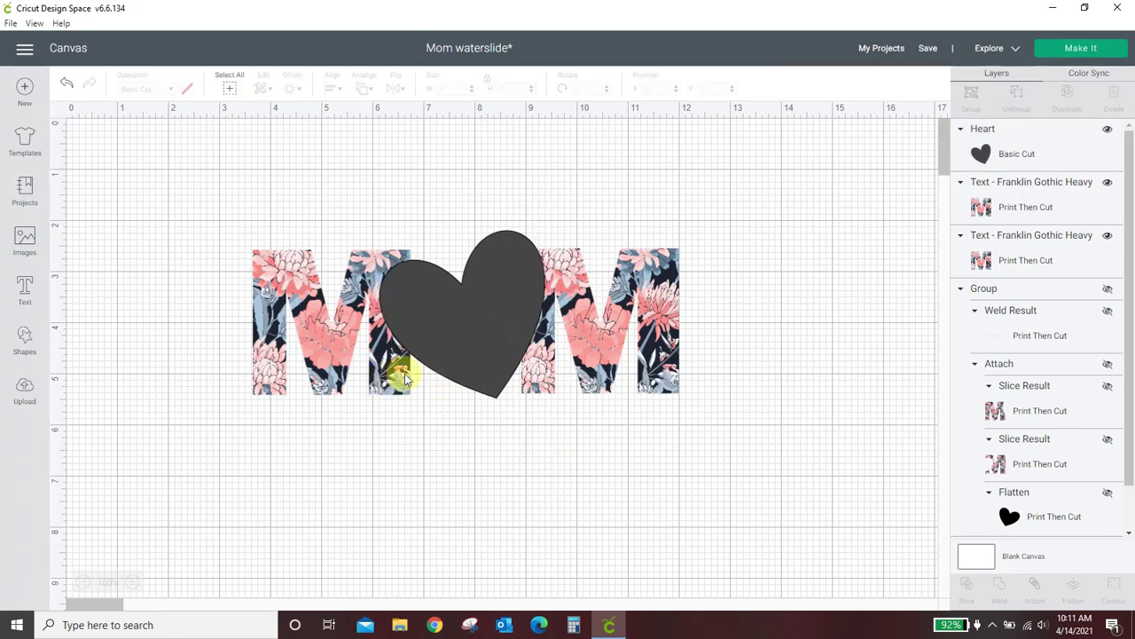
# Align the bottoms of the two M letters
pyautogui.click(312, 353)
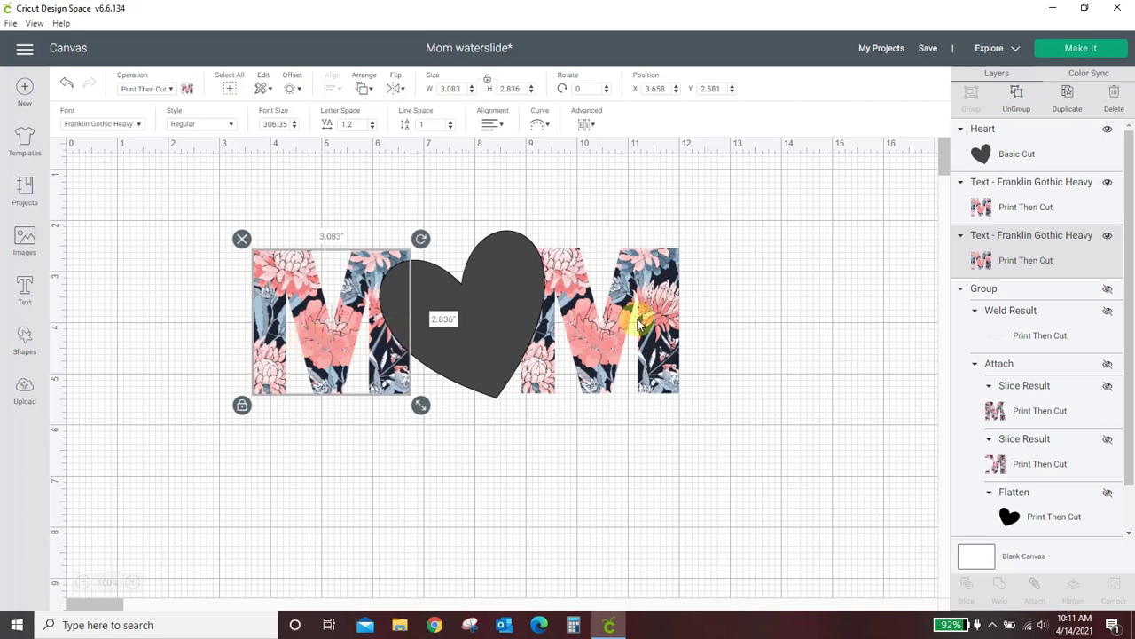
pyautogui.keyDown('shift'); pyautogui.click(601, 344); pyautogui.keyUp('shift')
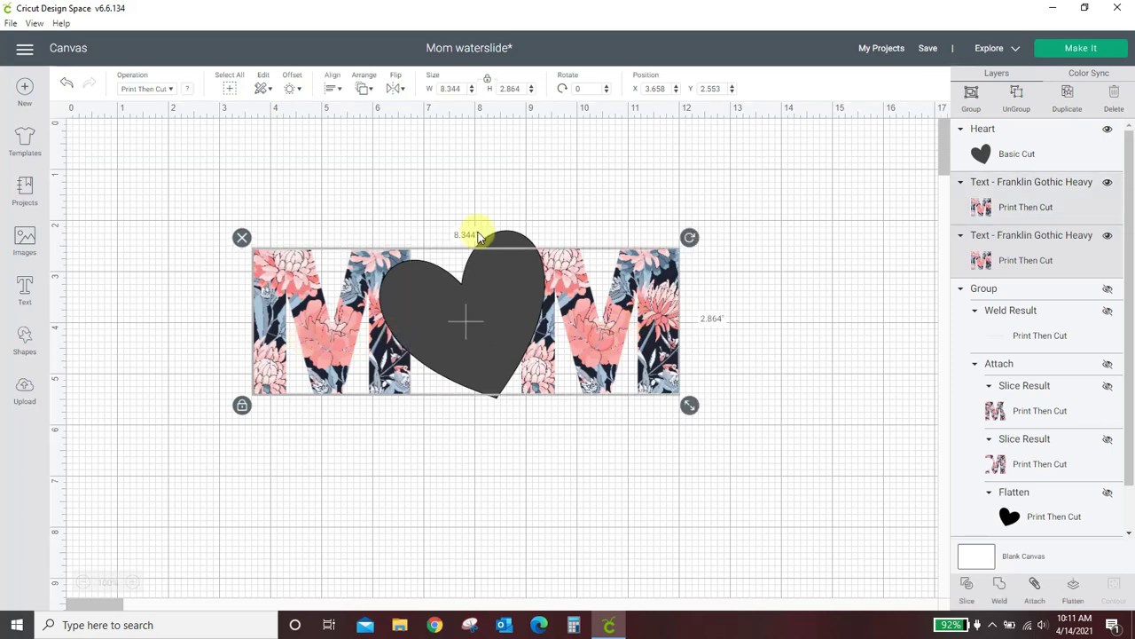
pyautogui.click(329, 88)
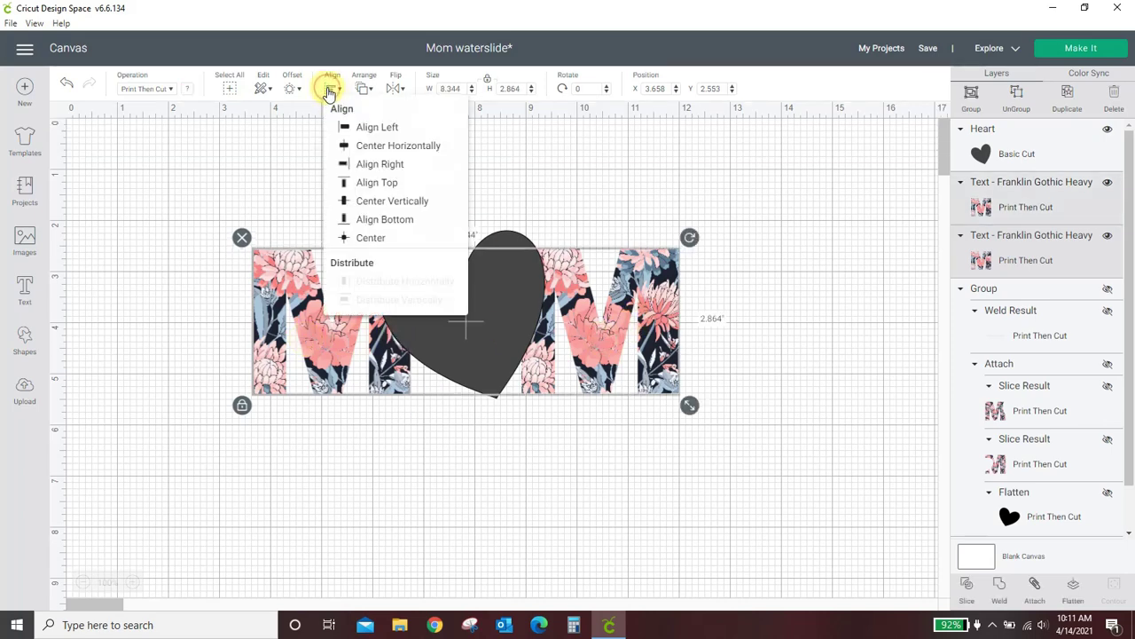
pyautogui.click(367, 220)
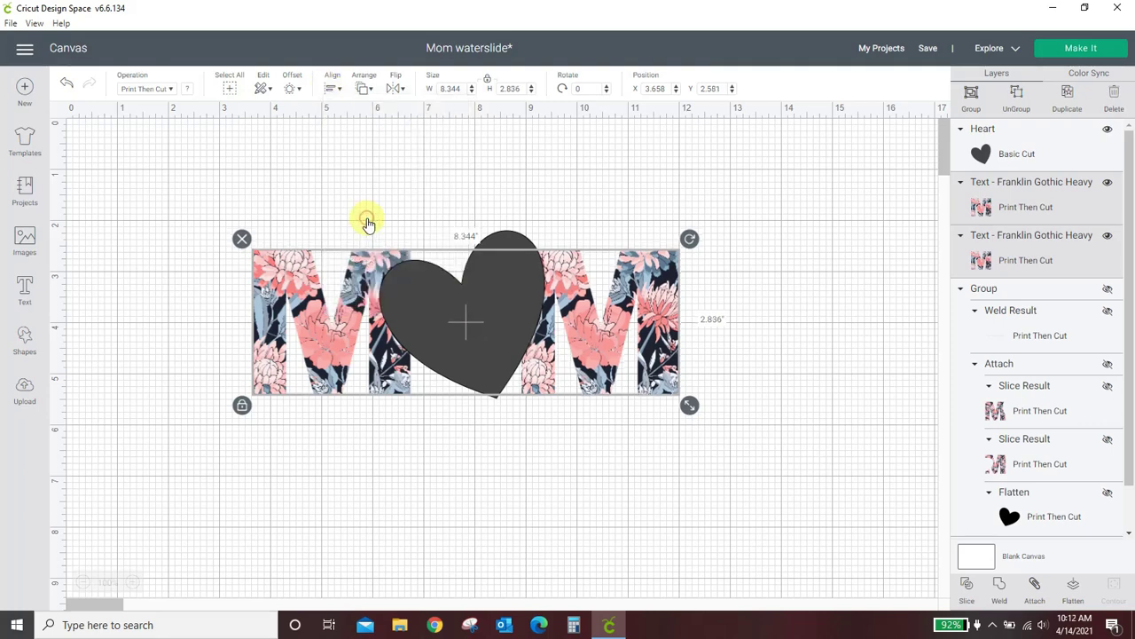
pyautogui.click(557, 479)
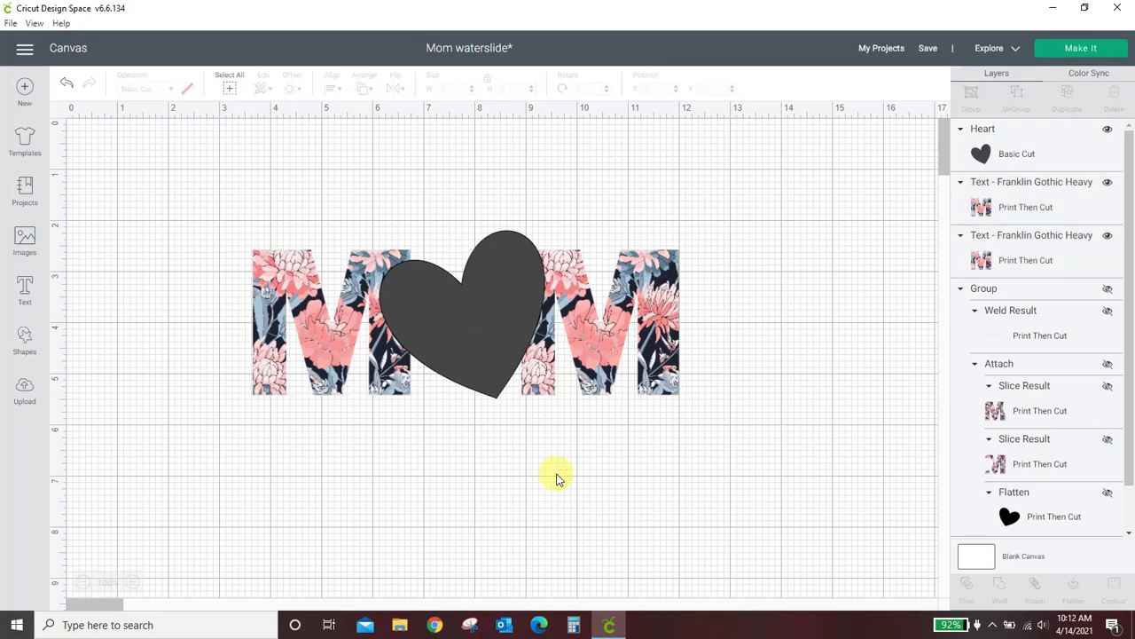
# Change the heart's operation to standard Print Then Cut and fill it with the same floral pattern as the letters
pyautogui.click(461, 341)
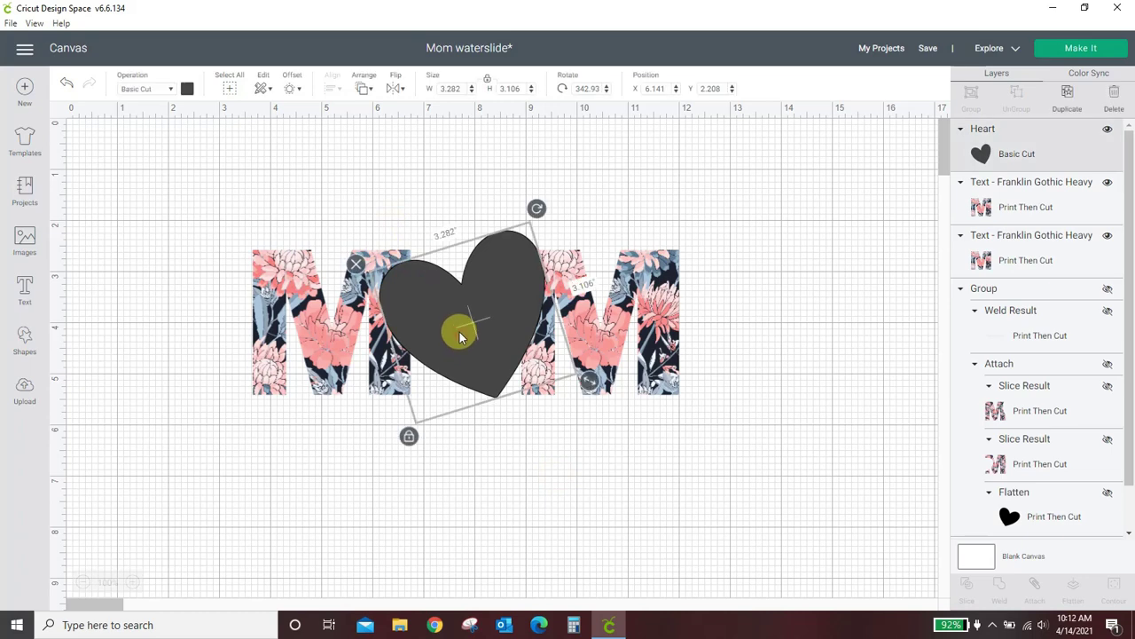
pyautogui.click(173, 90)
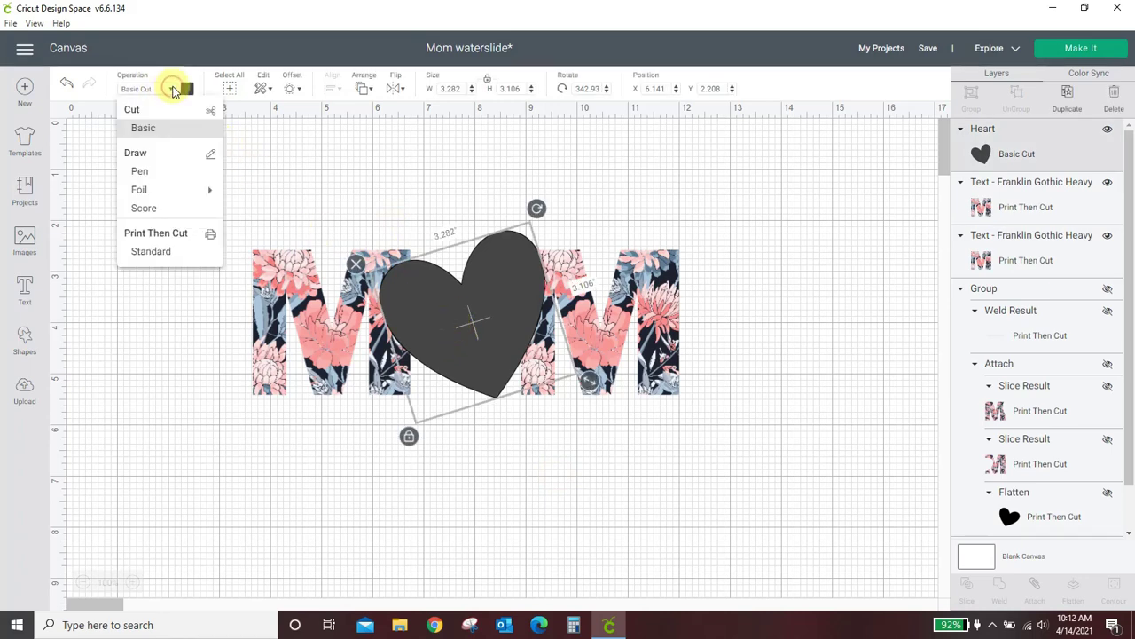
pyautogui.click(151, 253)
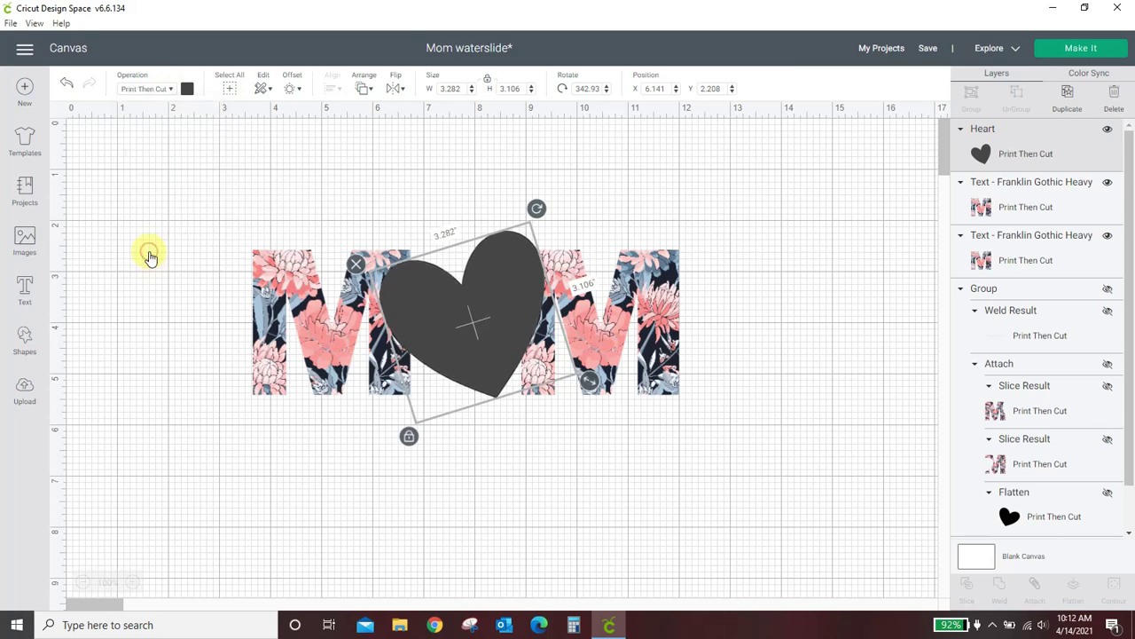
pyautogui.click(187, 90)
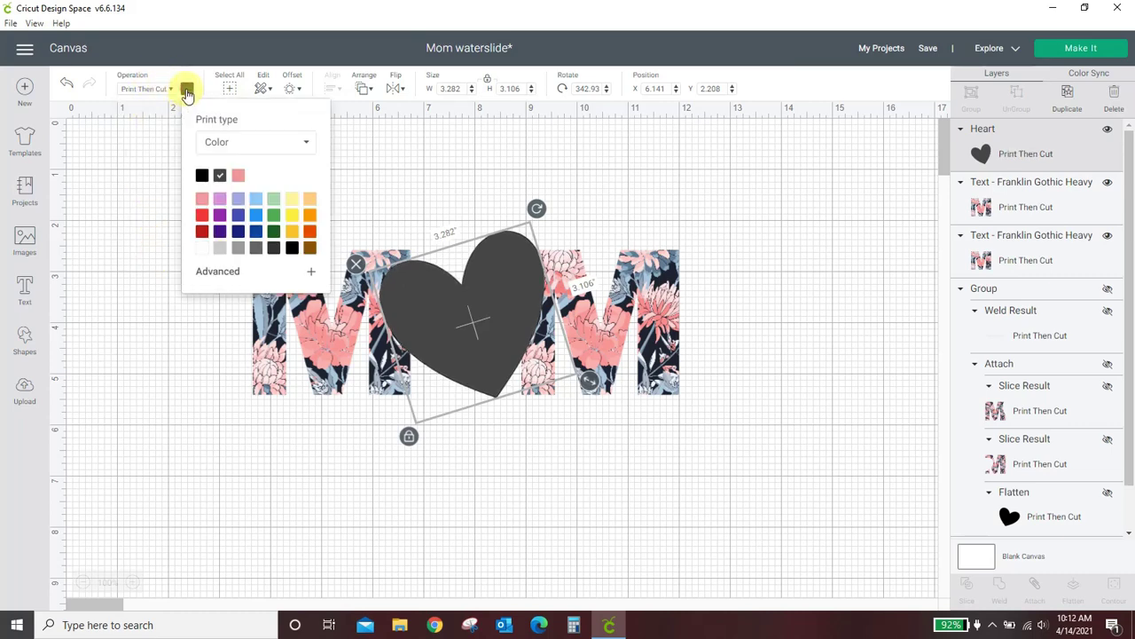
pyautogui.click(220, 143)
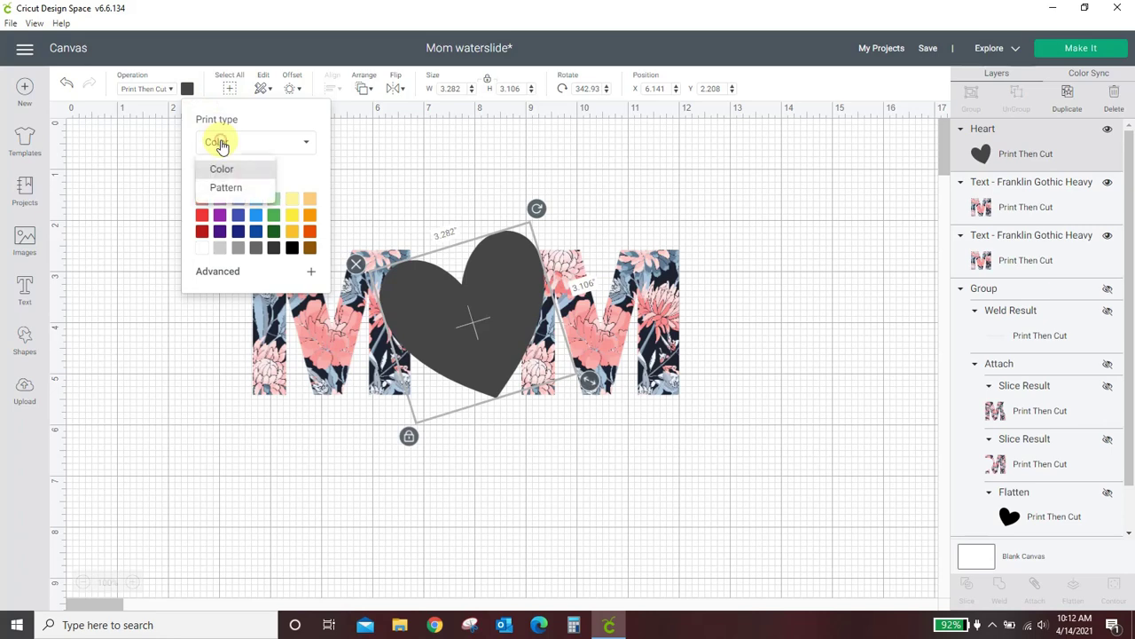
pyautogui.click(224, 187)
pyautogui.click(218, 194)
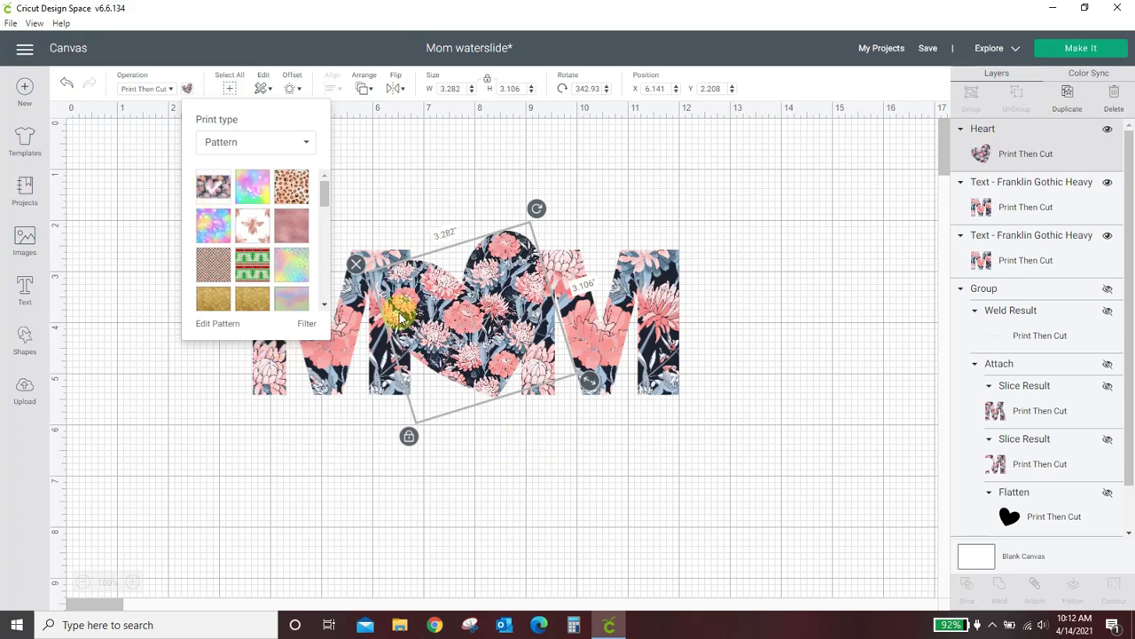
# Enlarge the scale of the heart's floral pattern to about 218 and close the pattern editor
pyautogui.click(223, 325)
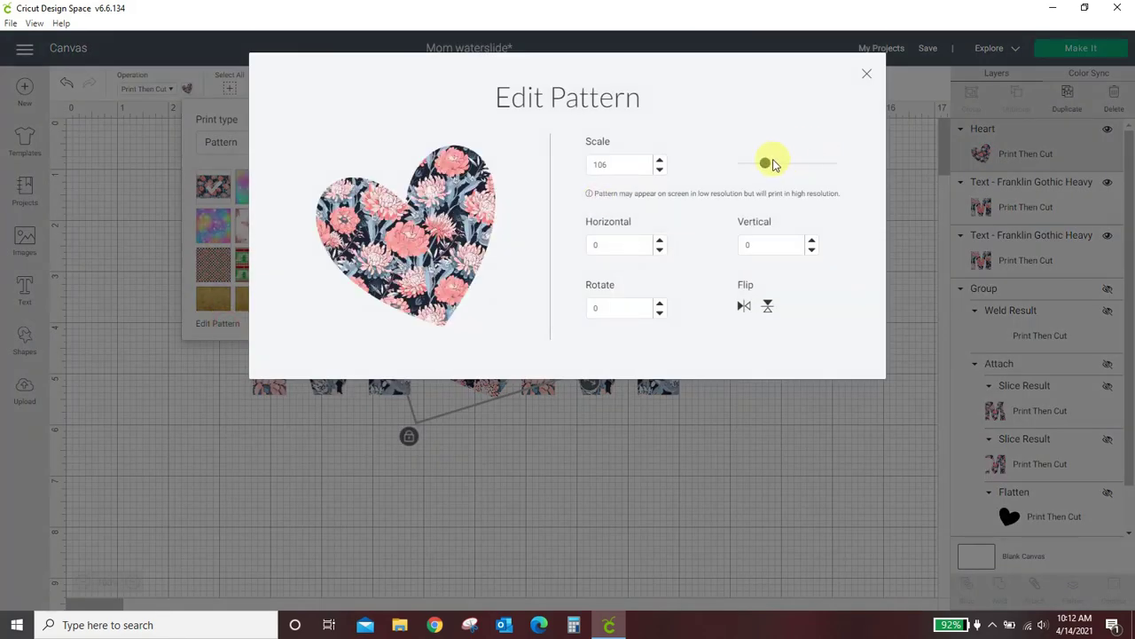
pyautogui.moveTo(765, 168); pyautogui.dragTo(792, 171)
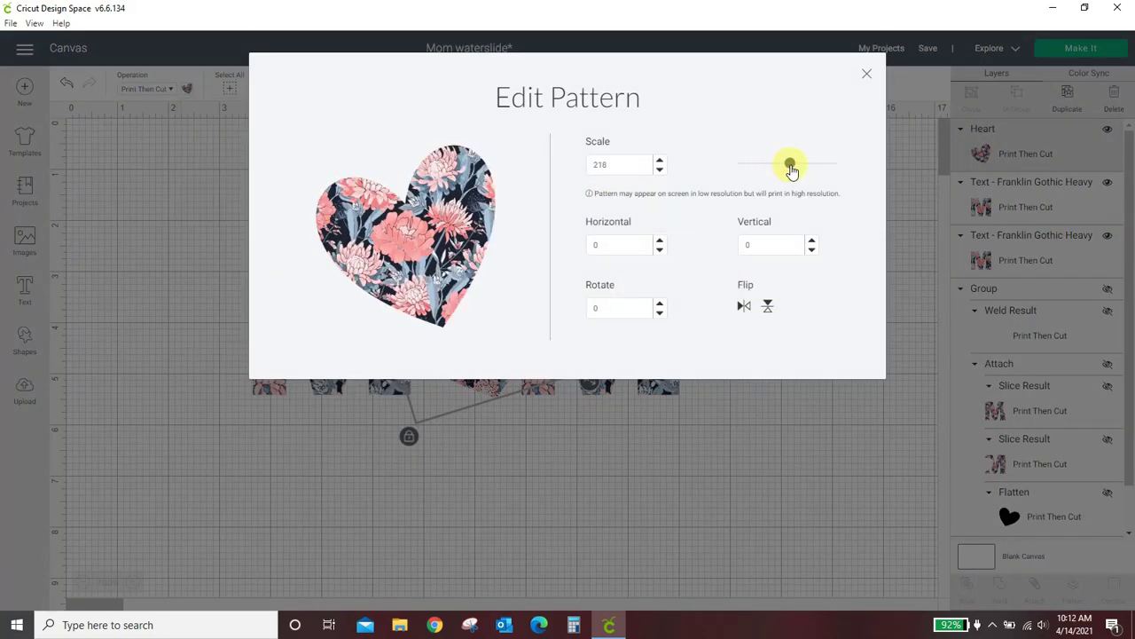
pyautogui.click(869, 74)
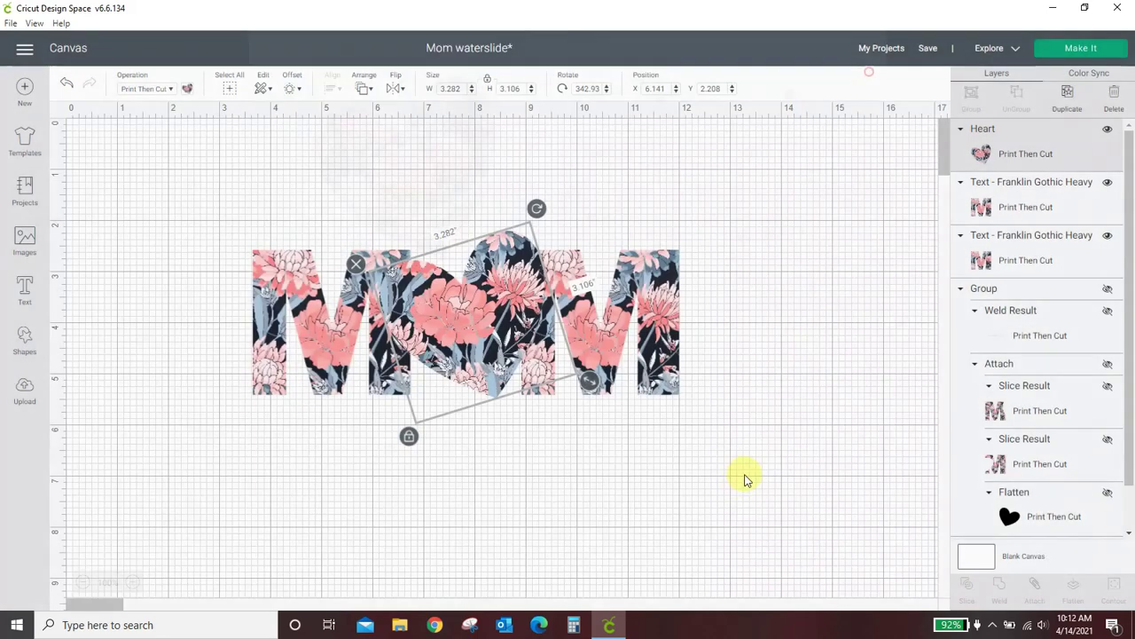
pyautogui.click(742, 486)
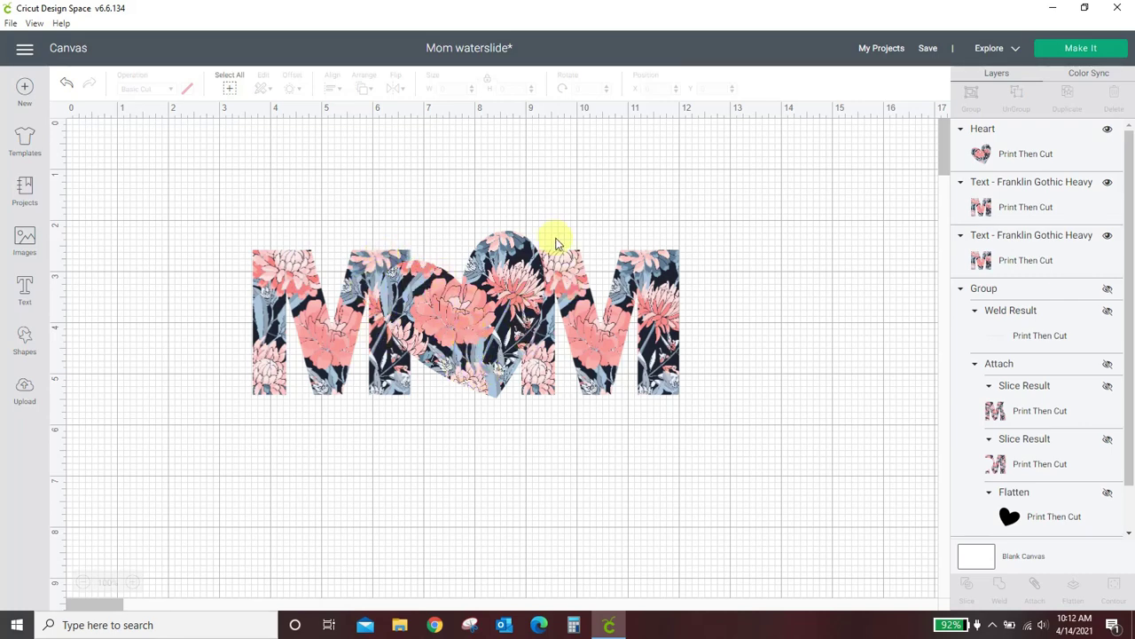
# Create a 0.05 inch offset with rounded corners around the heart
pyautogui.click(480, 333)
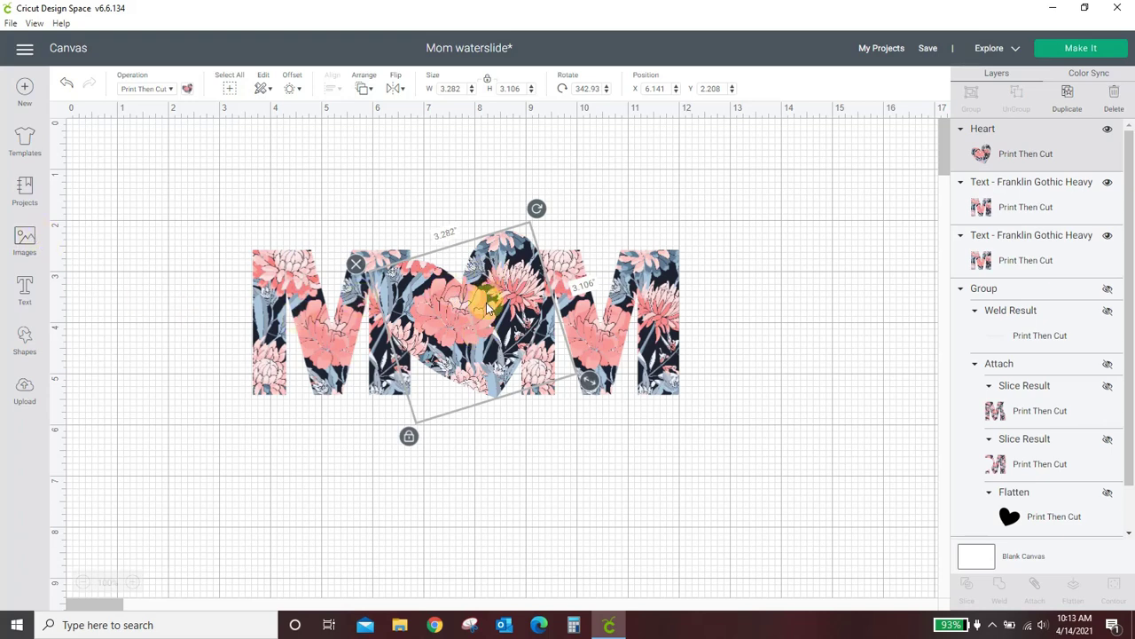
pyautogui.click(290, 89)
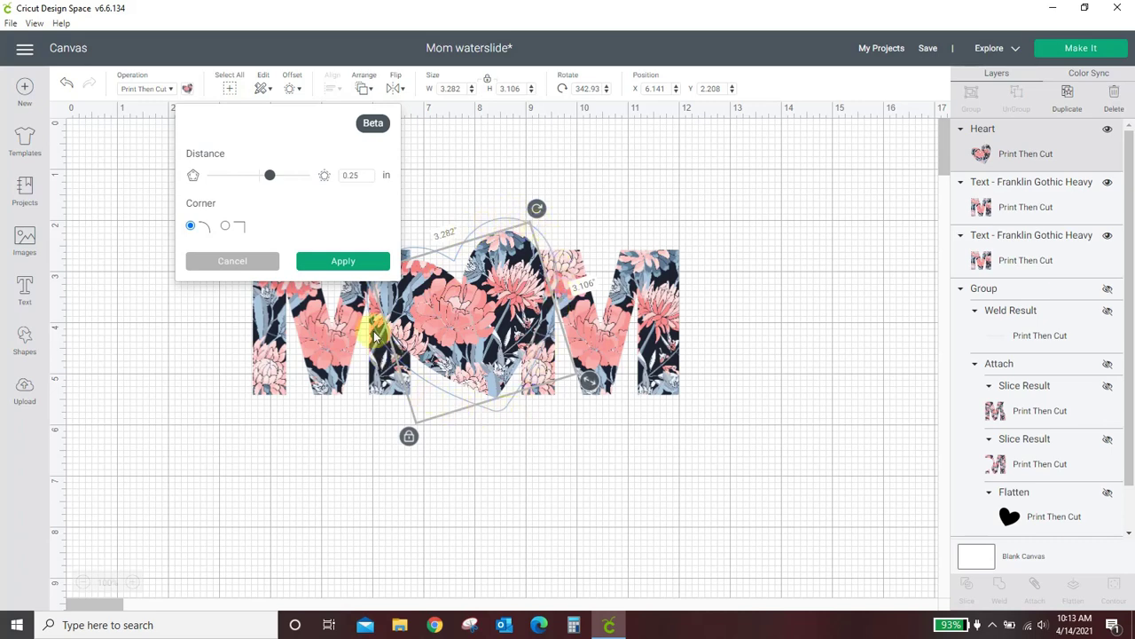
pyautogui.click(362, 174)
pyautogui.write('0.')
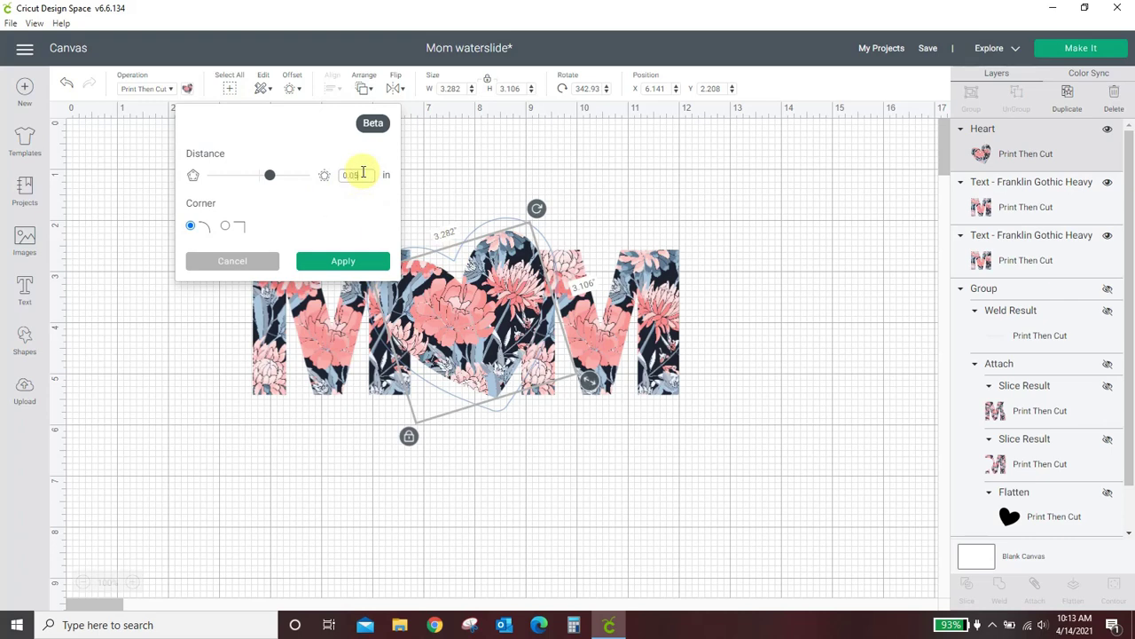
pyautogui.click(354, 203)
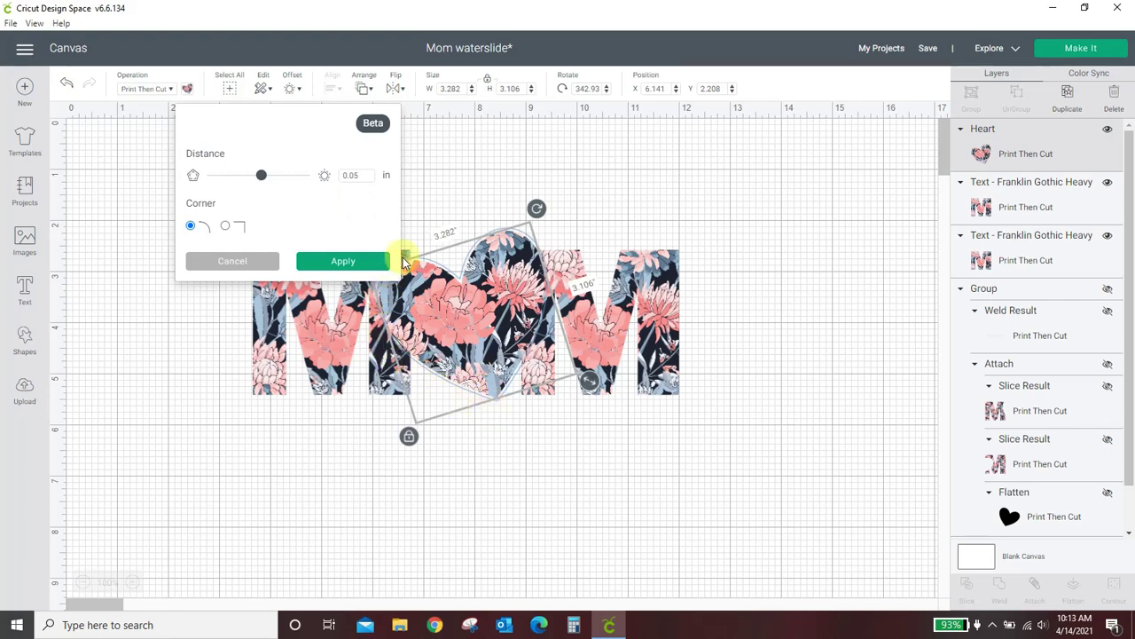
pyautogui.click(350, 265)
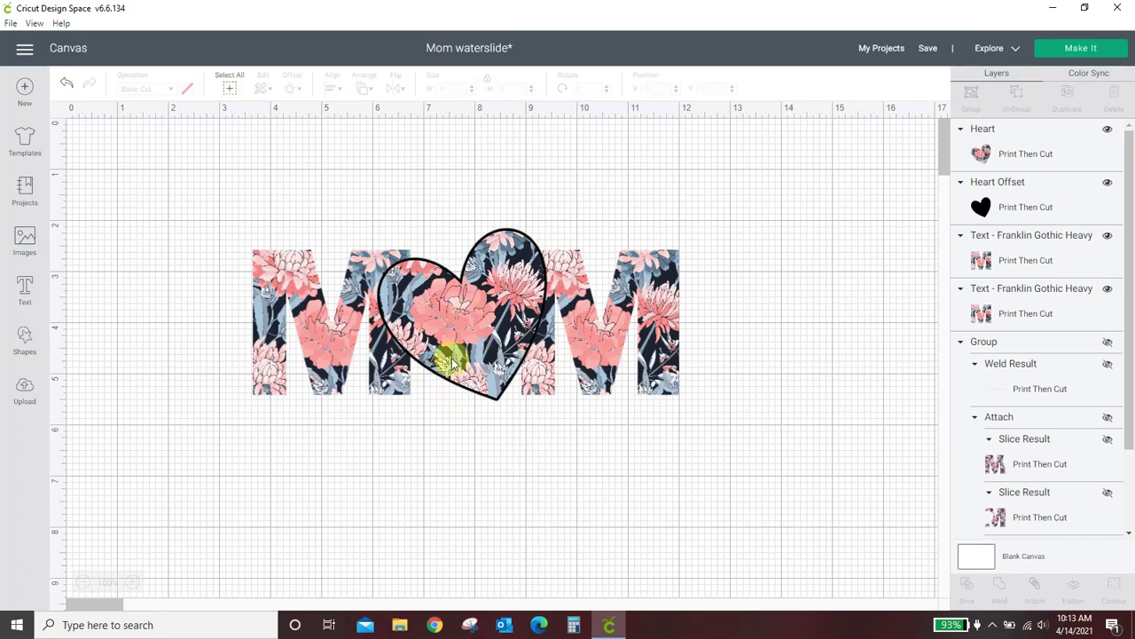
# Recolor the heart's offset layer dark gray and deselect it
pyautogui.click(981, 211)
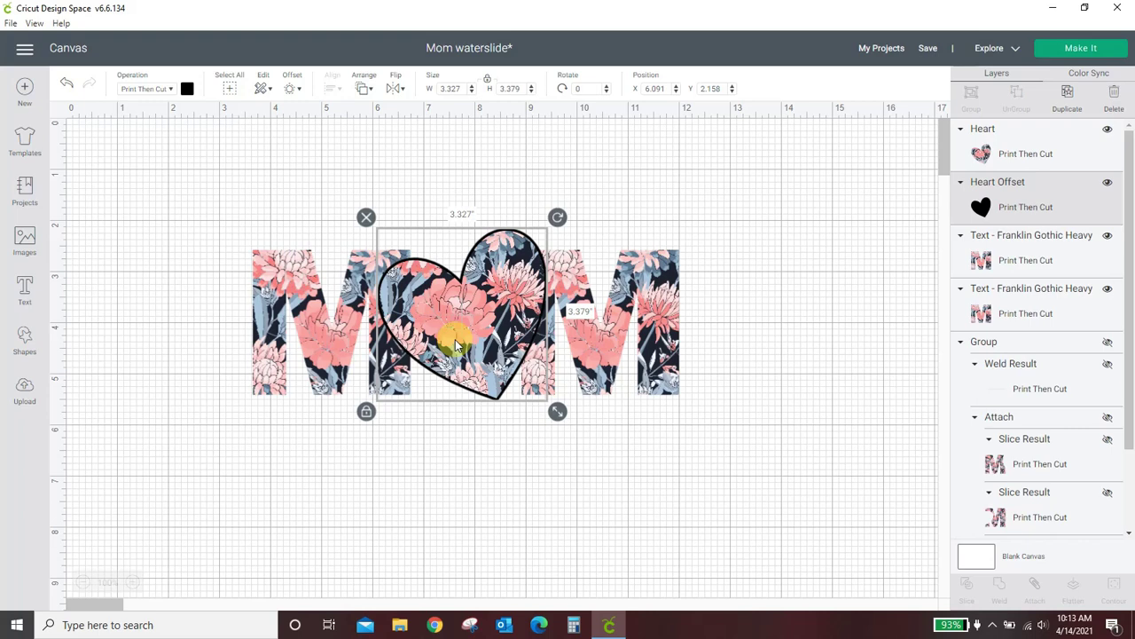
pyautogui.click(187, 89)
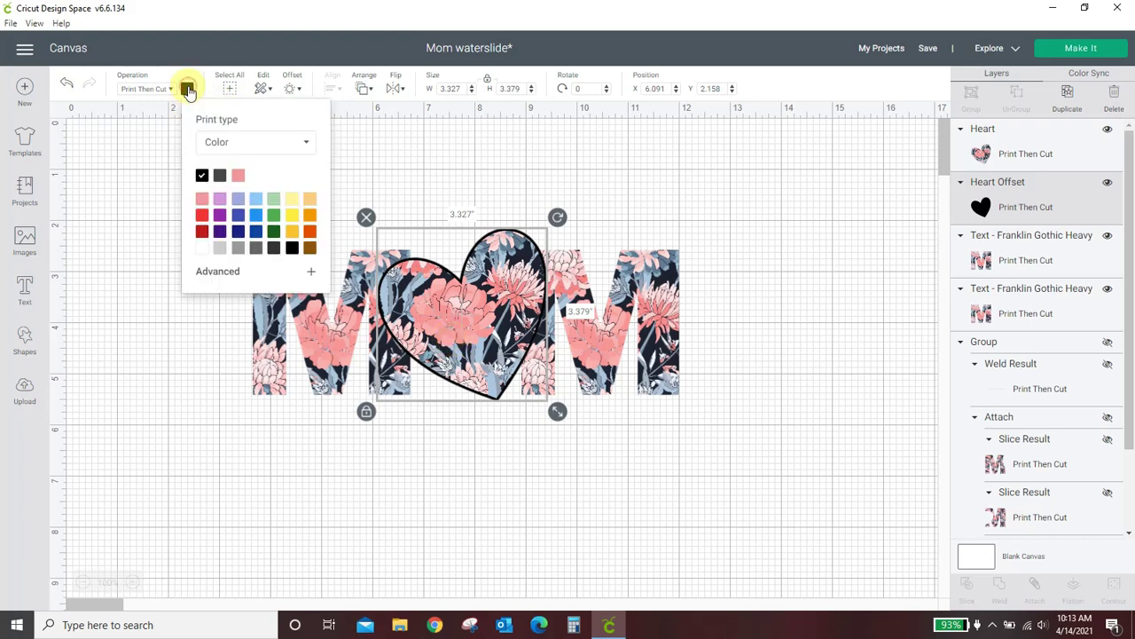
pyautogui.click(220, 182)
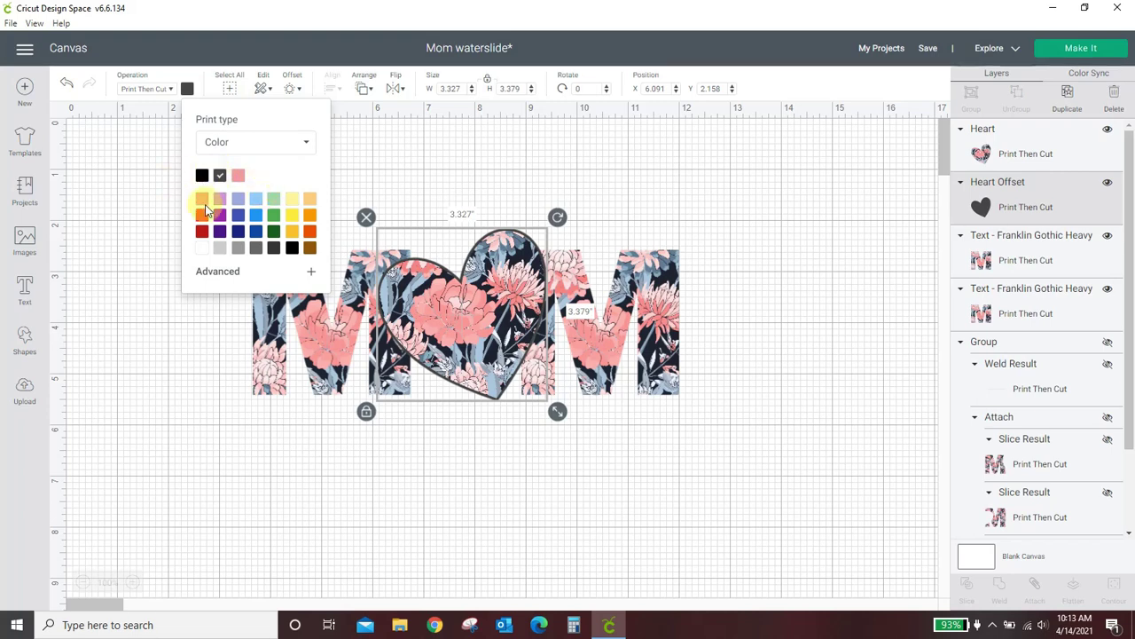
pyautogui.click(463, 512)
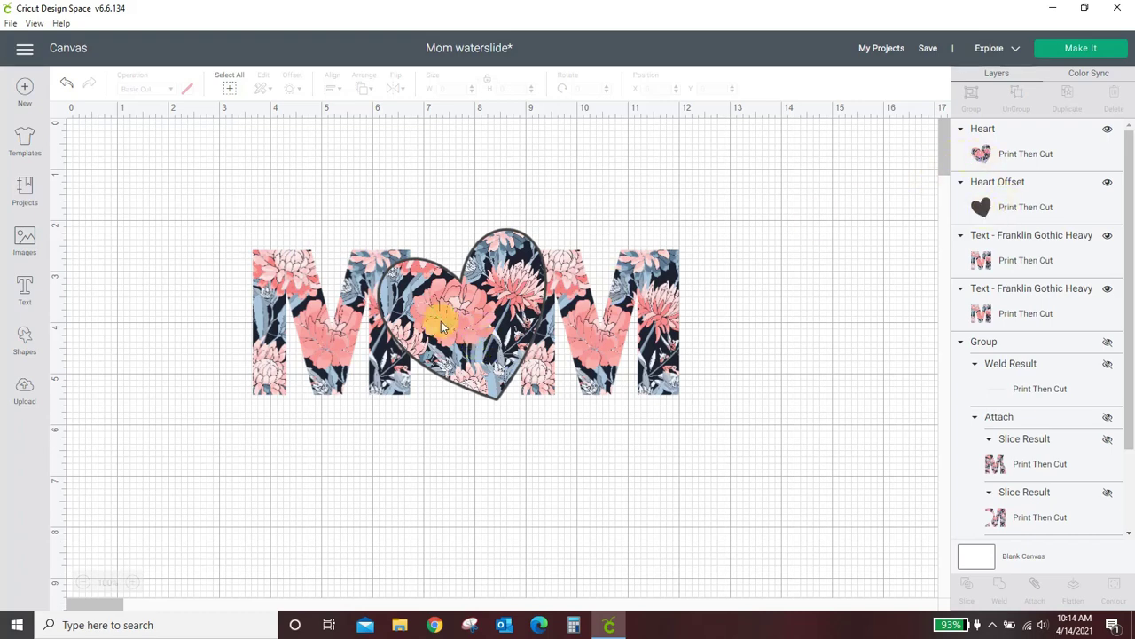
# Flatten the floral heart and its dark gray offset into a single printable layer, and deselect it
pyautogui.click(1002, 153)
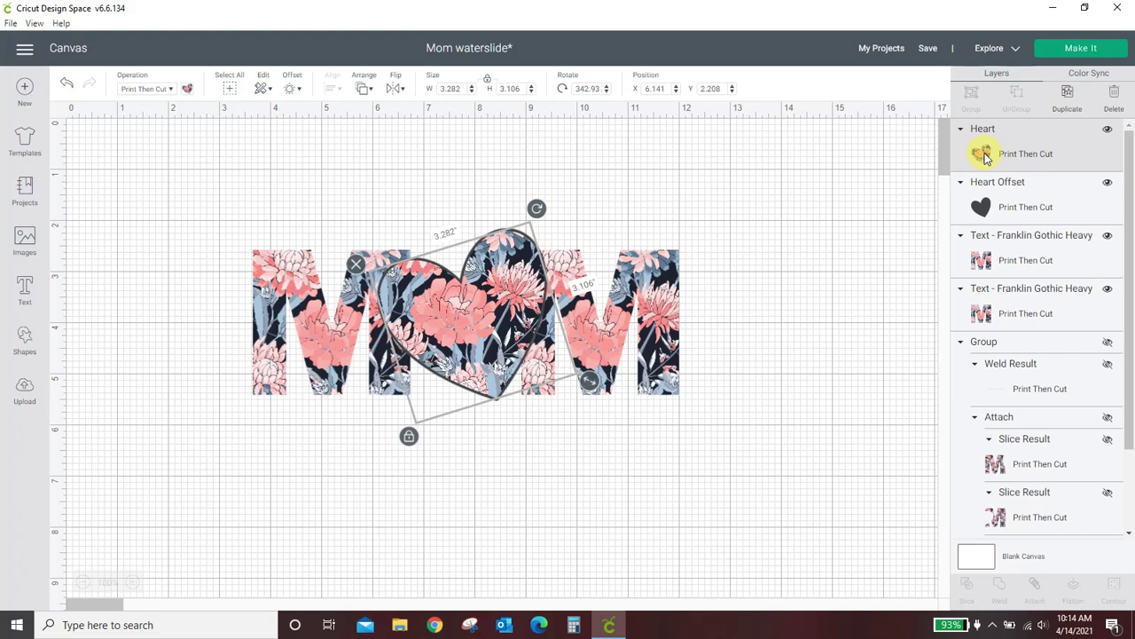
pyautogui.keyDown('shift'); pyautogui.click(989, 208); pyautogui.keyUp('shift')
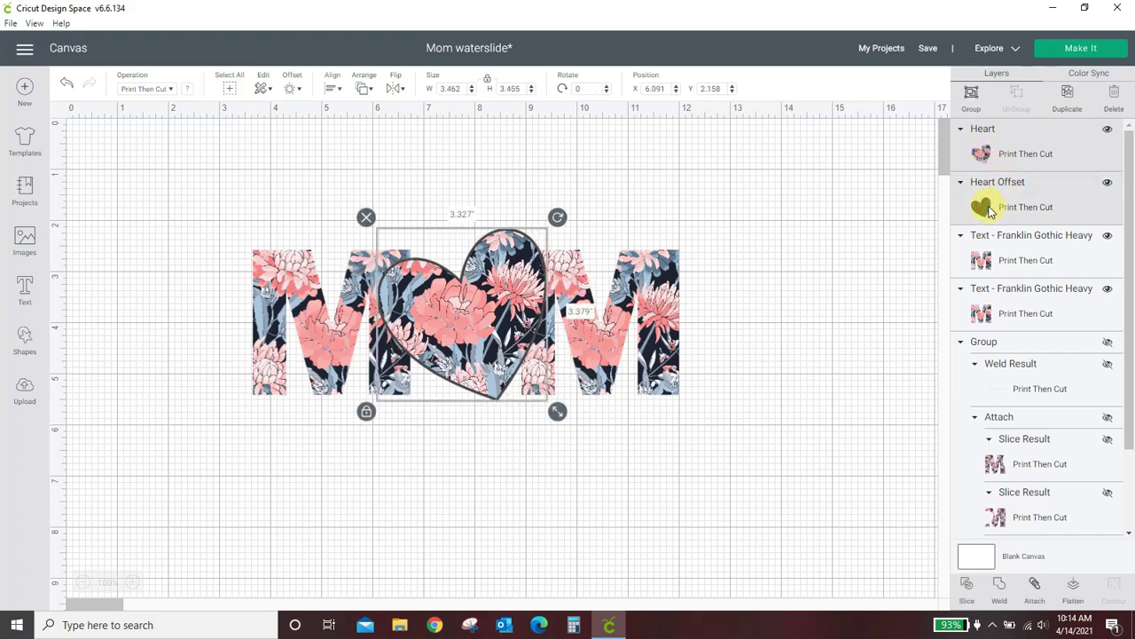
pyautogui.click(1074, 591)
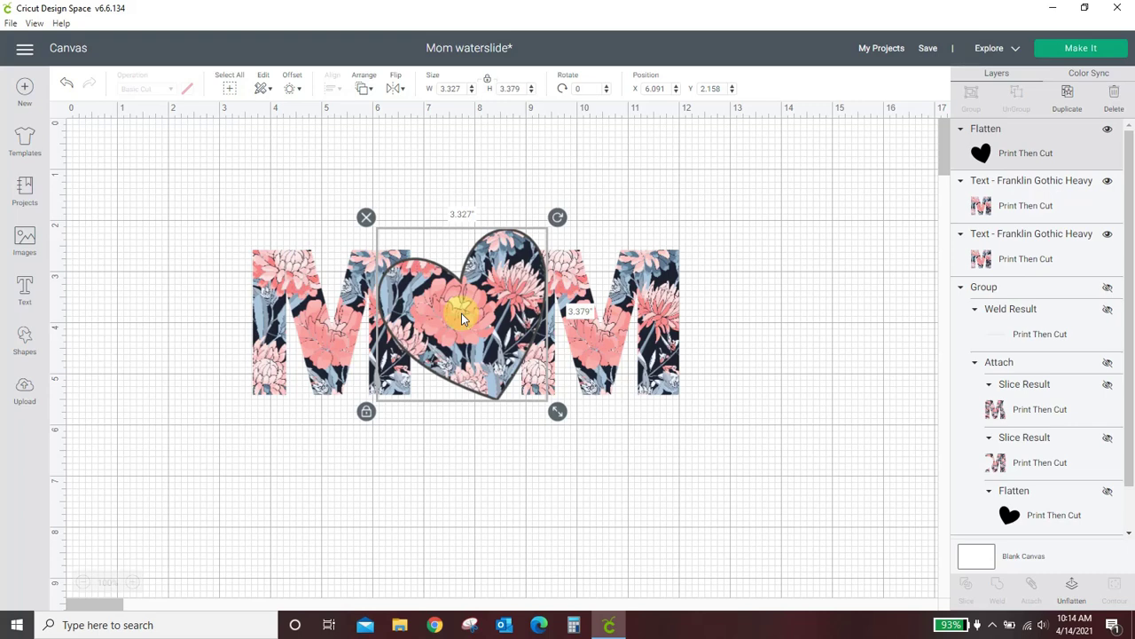
pyautogui.click(355, 337)
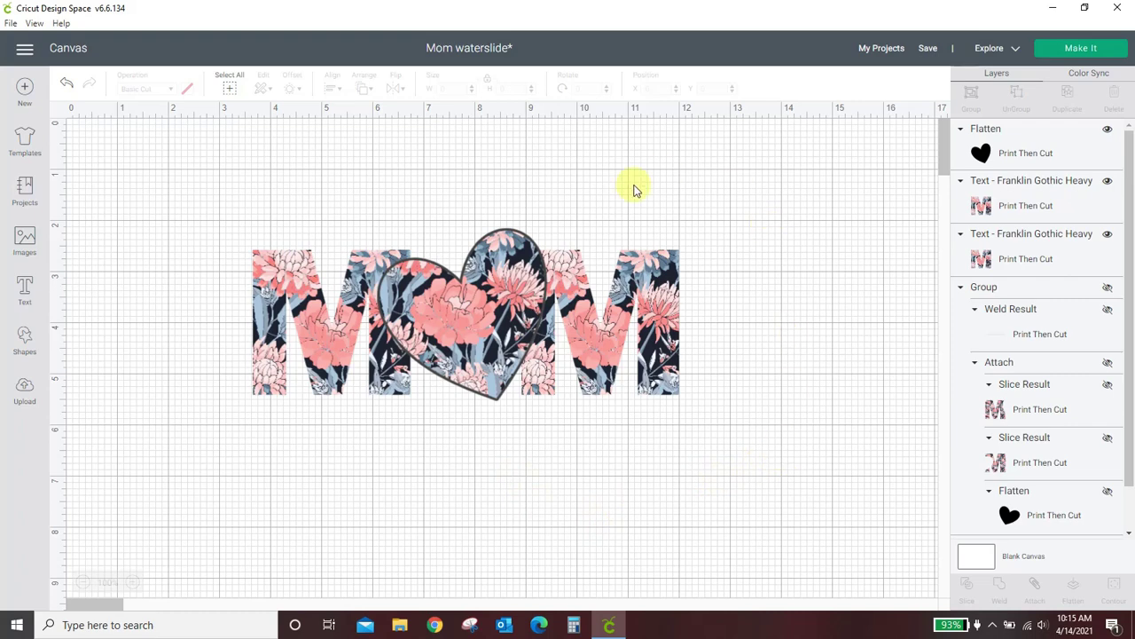
# Duplicate the flattened heart beside the second M and create a 0.05 inch offset with rounded corners around the copy
pyautogui.click(490, 347)
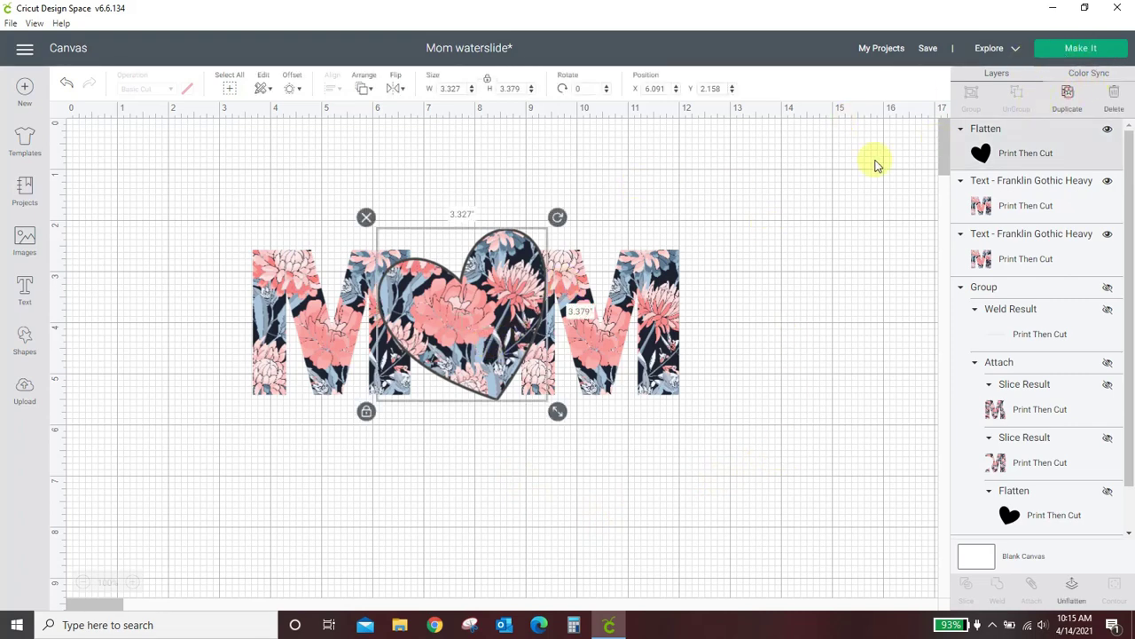
pyautogui.moveTo(530, 305); pyautogui.dragTo(850, 315)
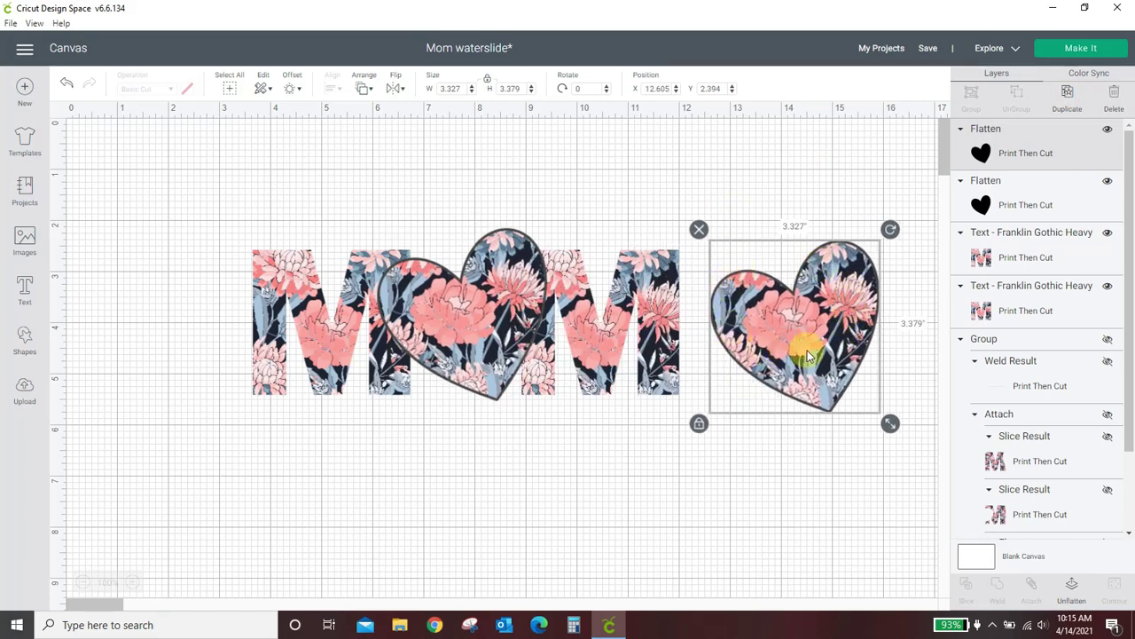
pyautogui.click(290, 91)
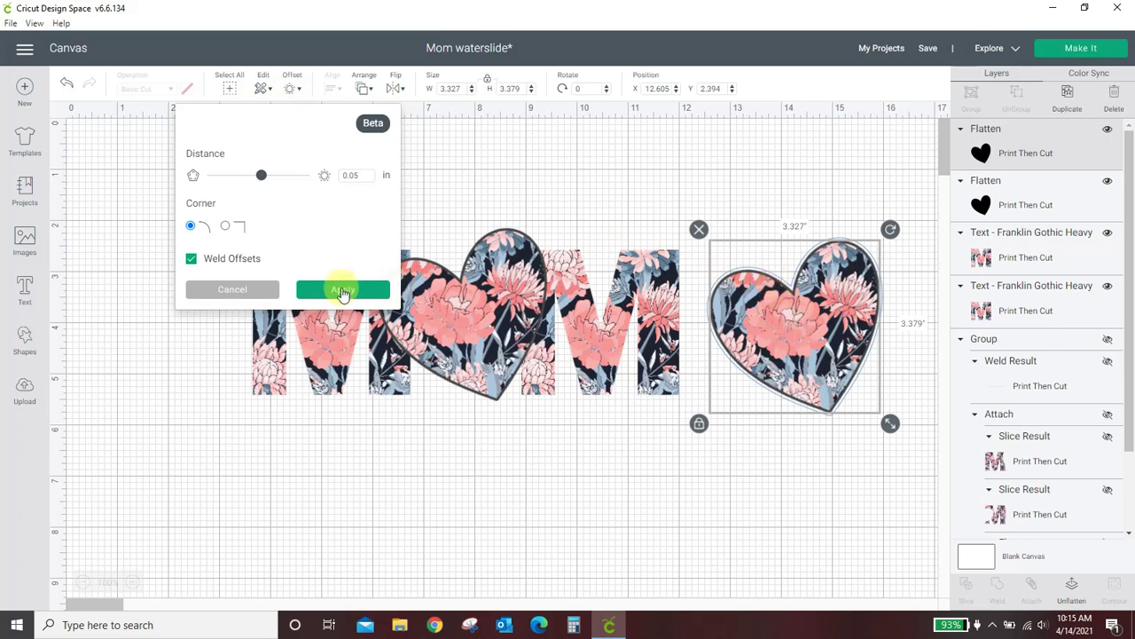
pyautogui.click(343, 290)
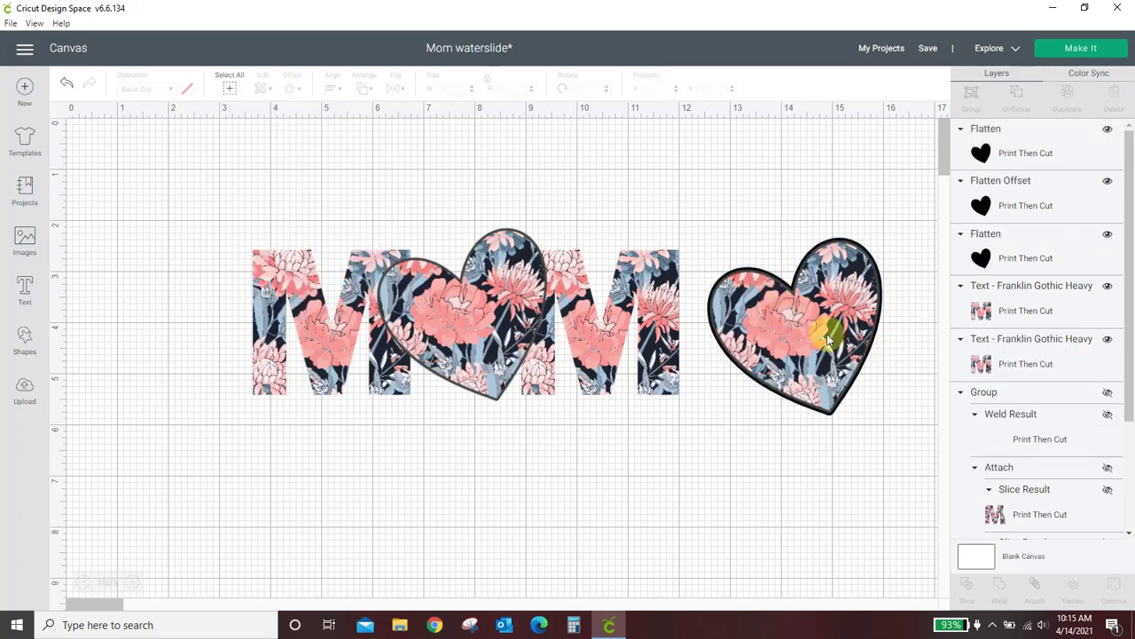
# Move the duplicate floral heart off its black offset and delete it, keeping only the offset shape
pyautogui.moveTo(823, 322); pyautogui.dragTo(81, 377)
pyautogui.click(84, 393)
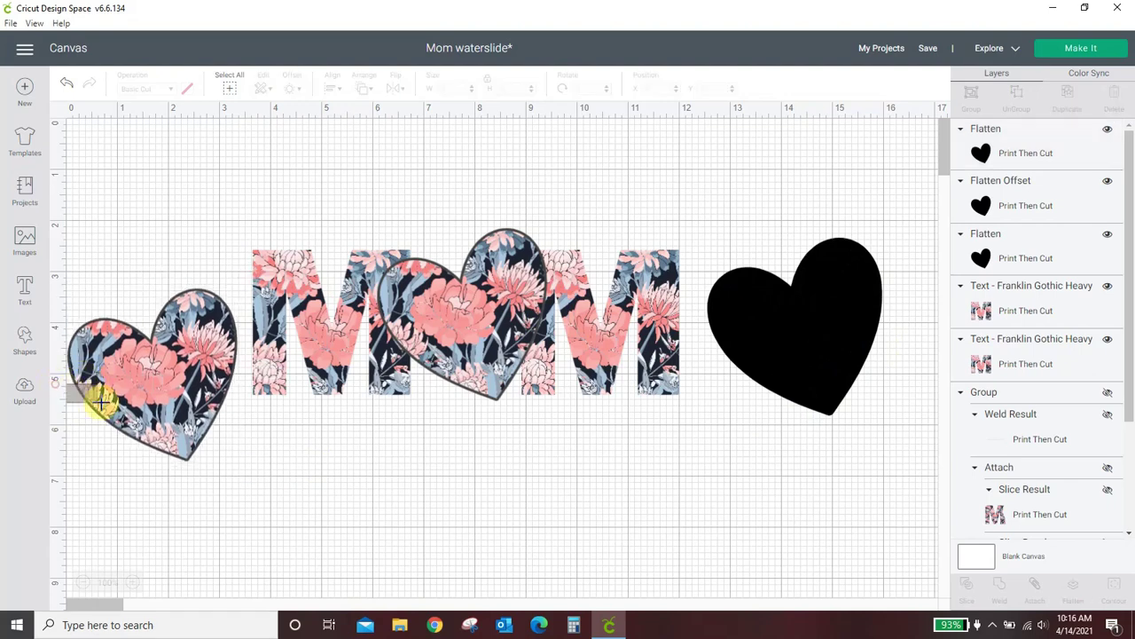
pyautogui.click(142, 392)
pyautogui.click(95, 296)
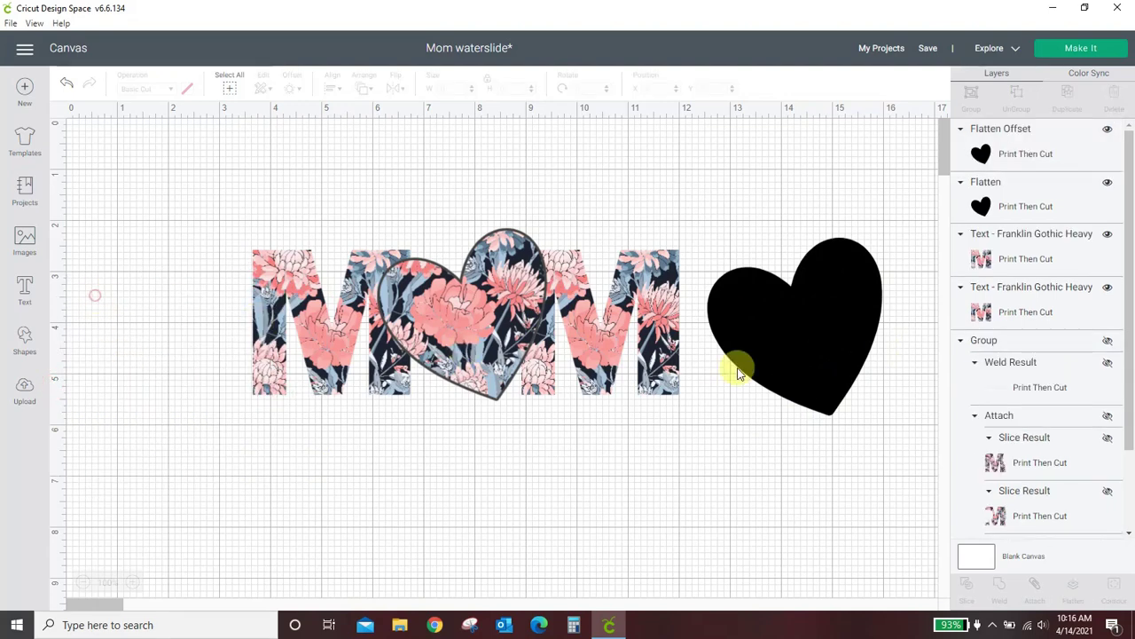
# Center the black offset heart over the original floral heart and move it backward one layer behind it
pyautogui.moveTo(822, 354); pyautogui.dragTo(488, 337)
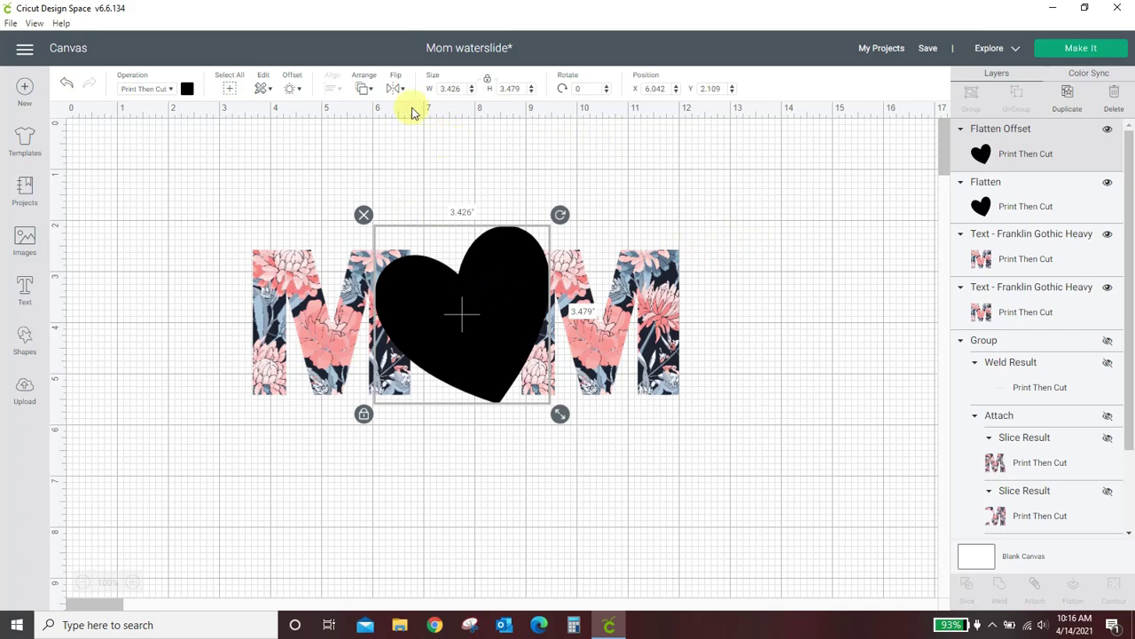
pyautogui.click(361, 89)
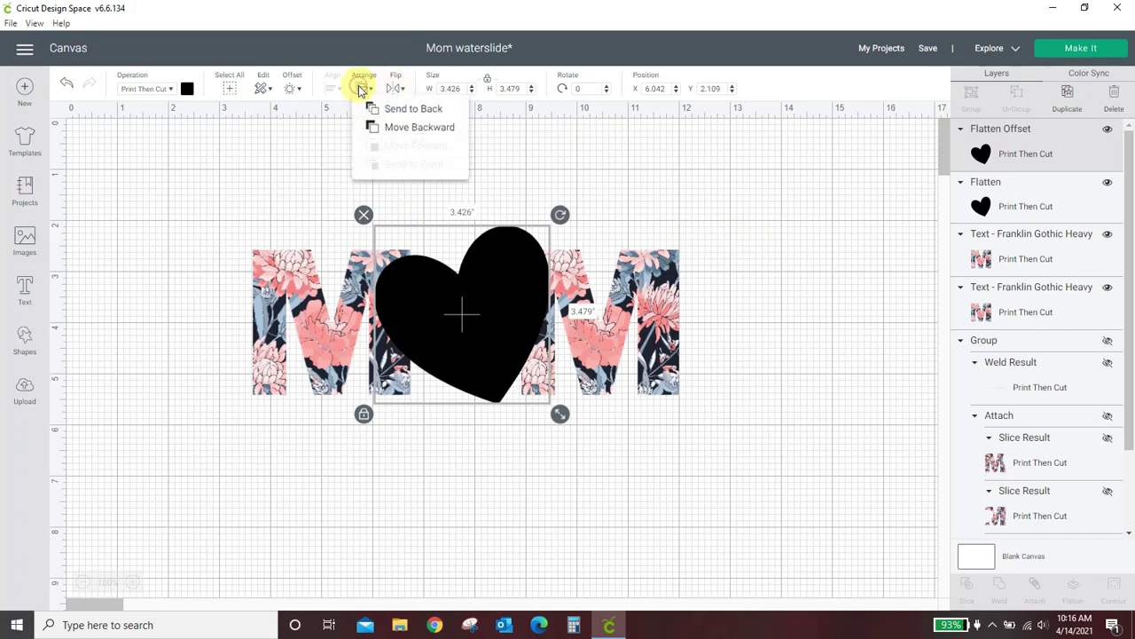
pyautogui.click(372, 123)
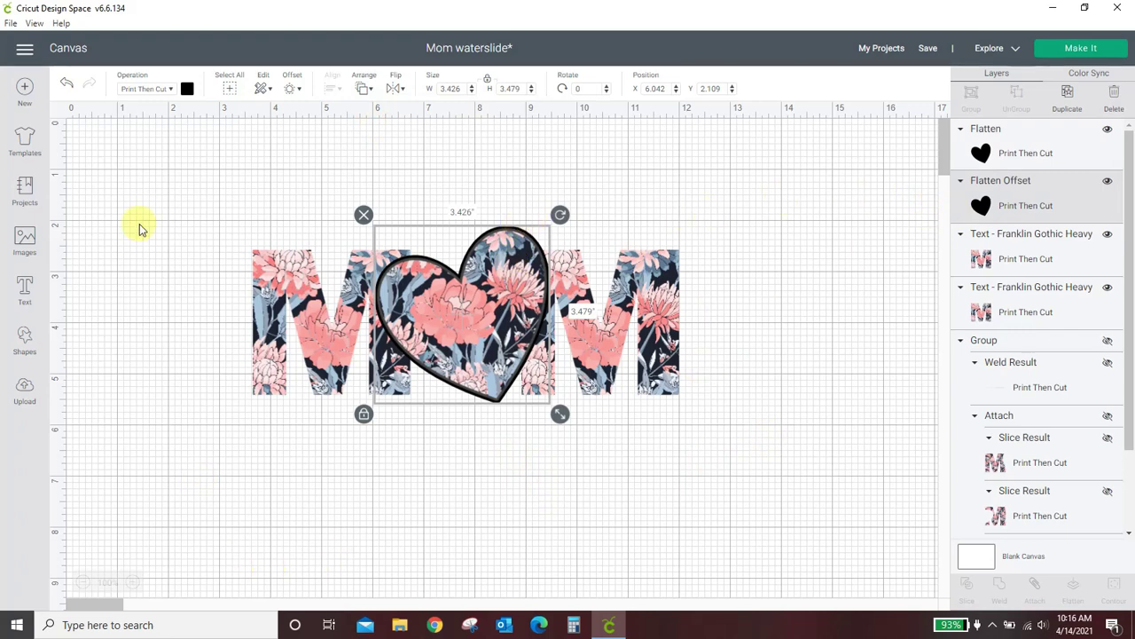
# Recolor the offset heart red and deselect it
pyautogui.click(187, 88)
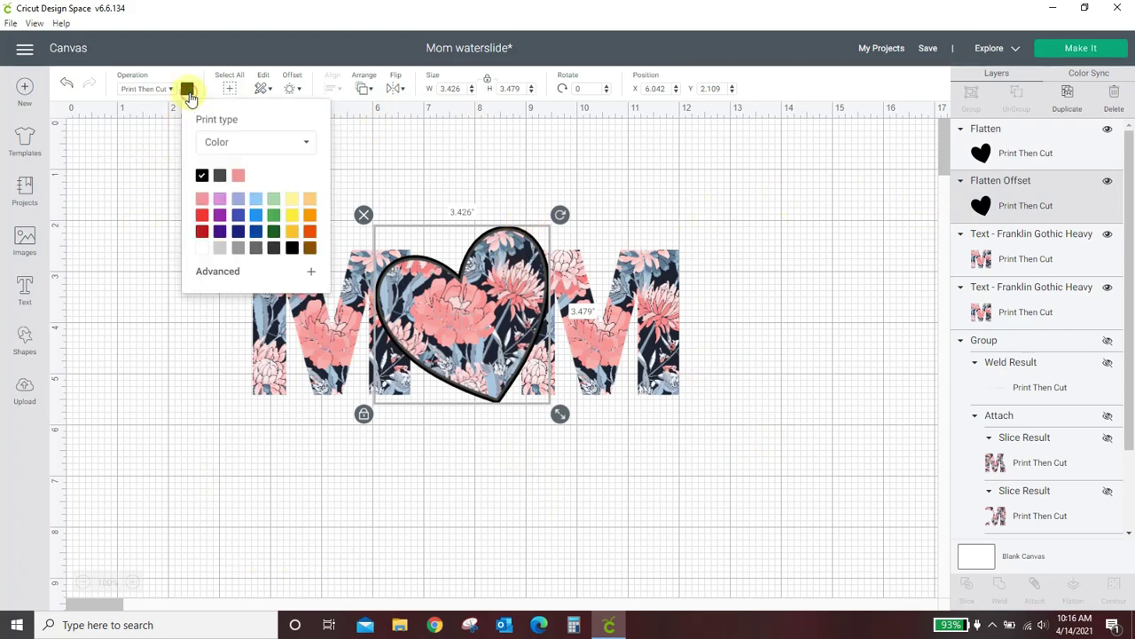
pyautogui.click(202, 215)
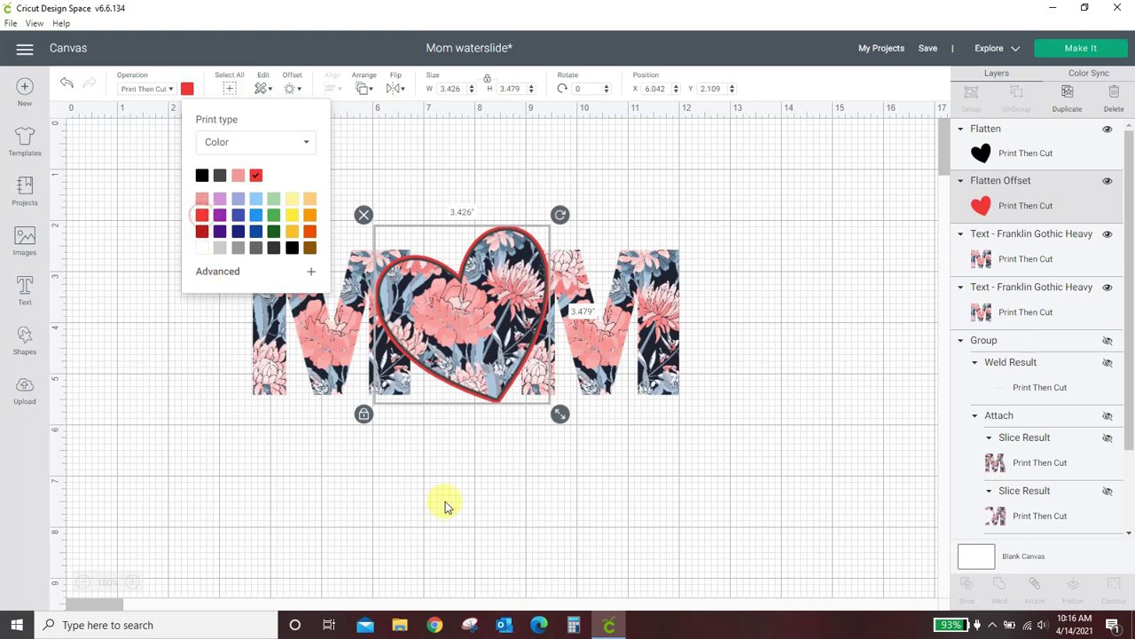
pyautogui.click(477, 505)
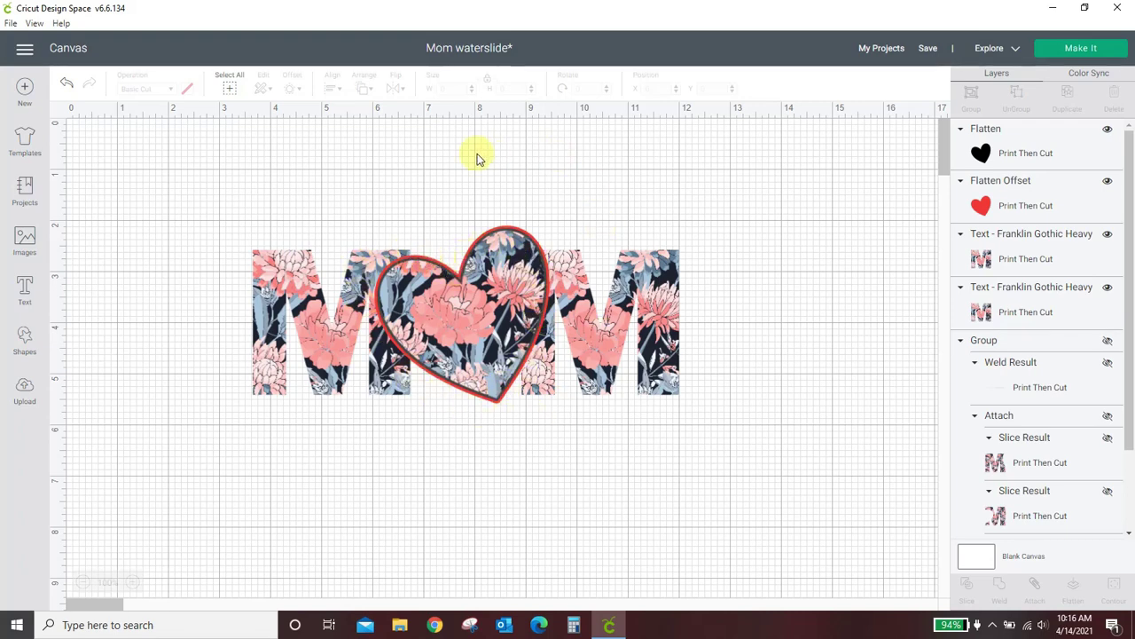
# Hide the flattened floral heart and slice the first M with the red offset heart
pyautogui.click(1107, 131)
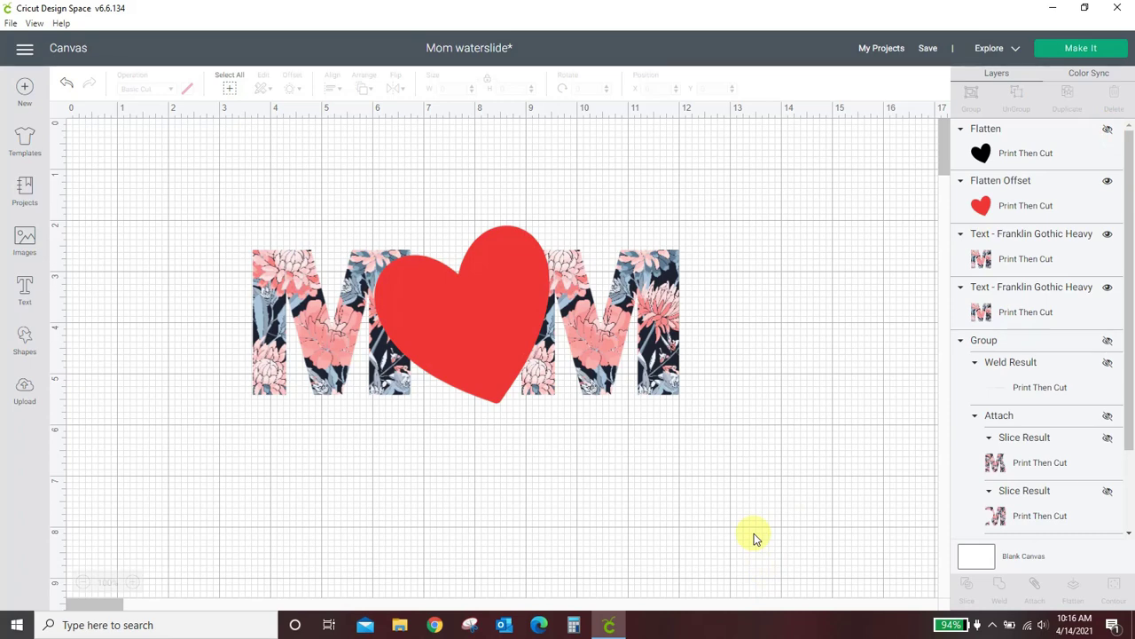
pyautogui.click(459, 346)
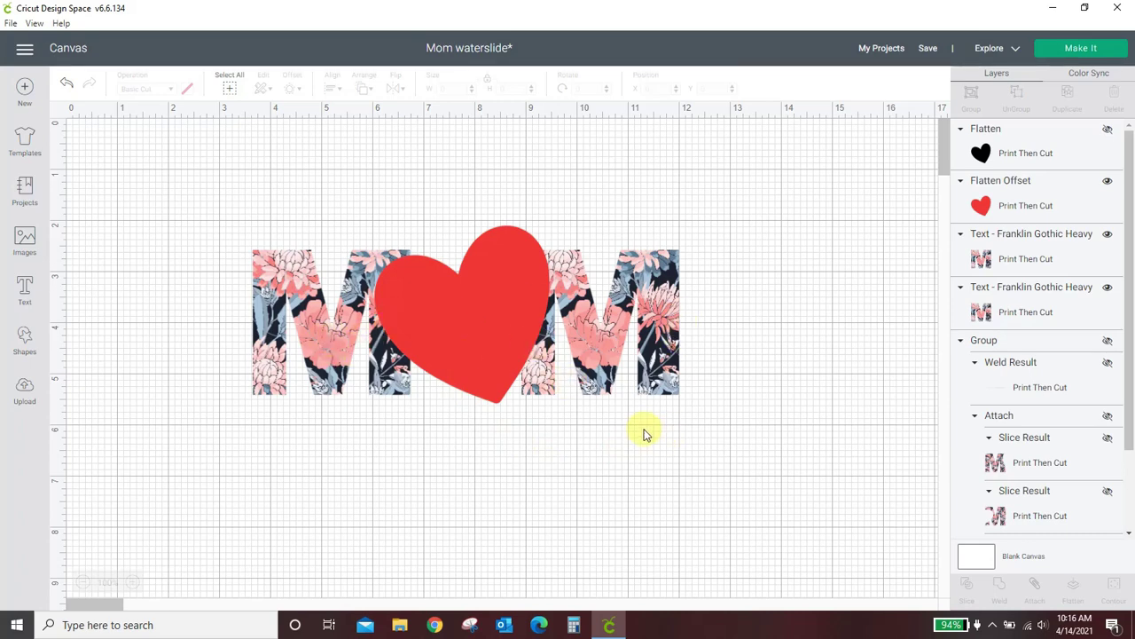
pyautogui.click(485, 324)
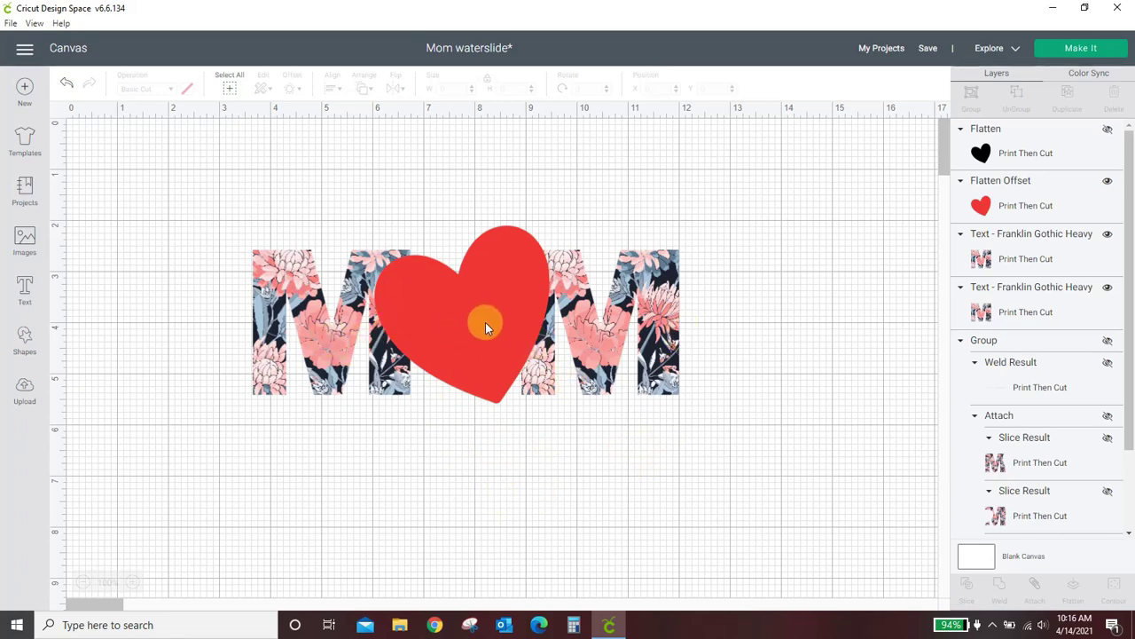
pyautogui.click(459, 334)
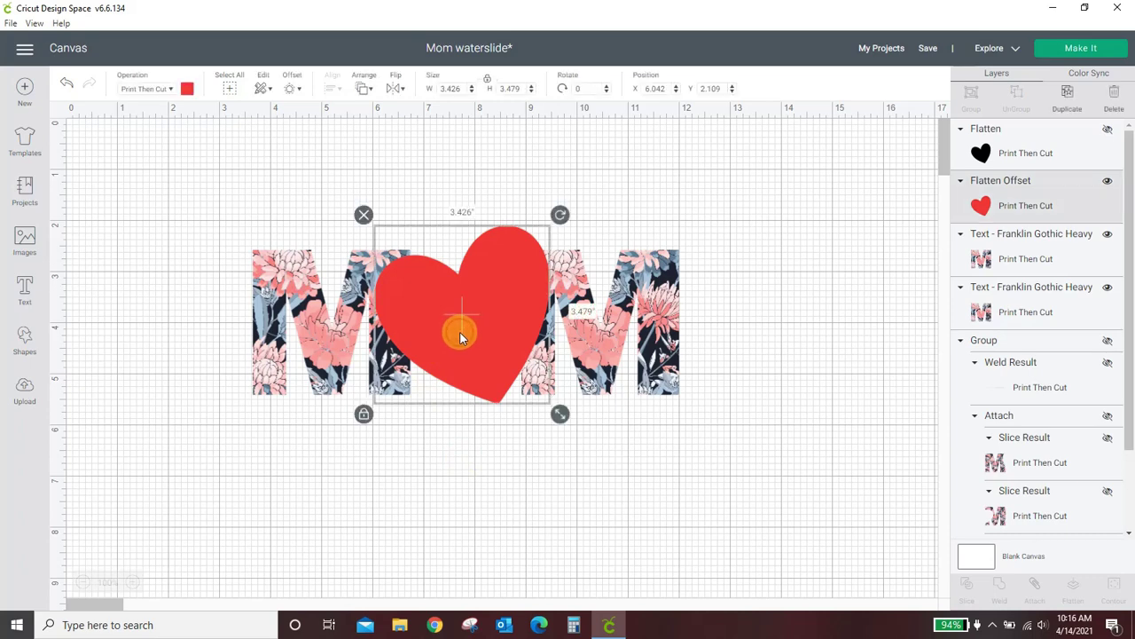
pyautogui.keyDown('shift'); pyautogui.click(326, 351); pyautogui.keyUp('shift')
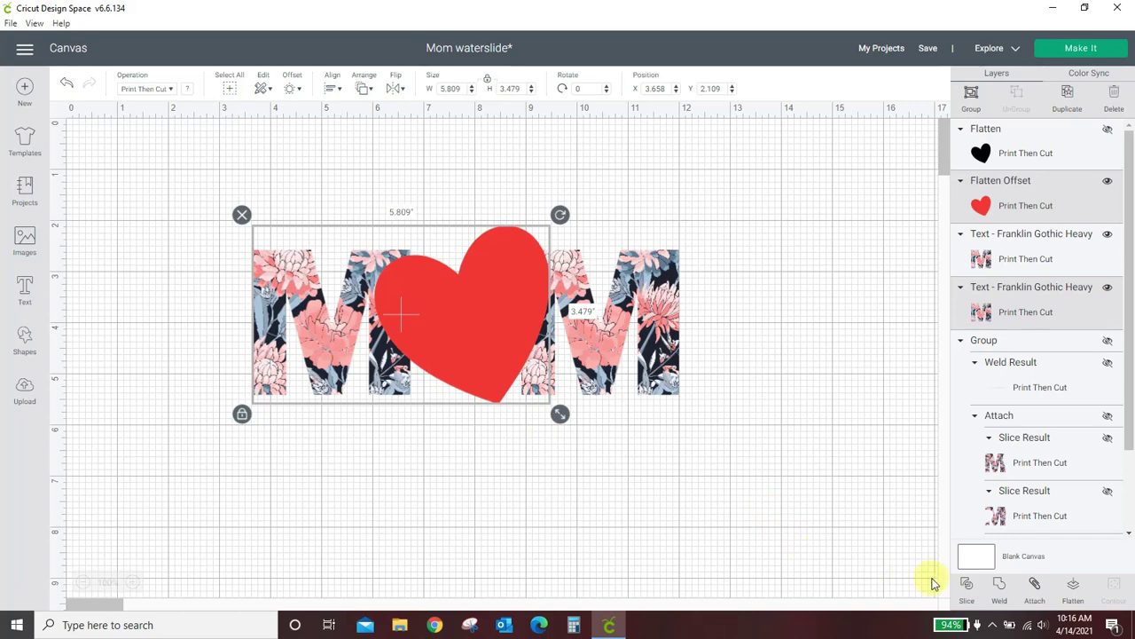
pyautogui.click(967, 586)
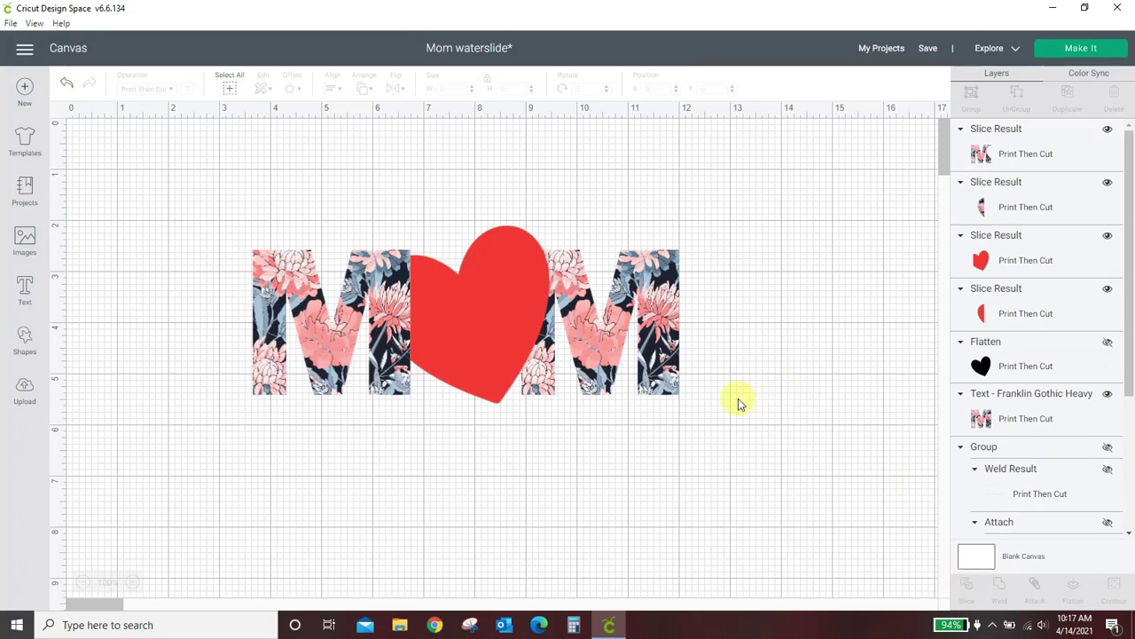
# Slice the second M with the remaining large piece of the red heart
pyautogui.click(473, 336)
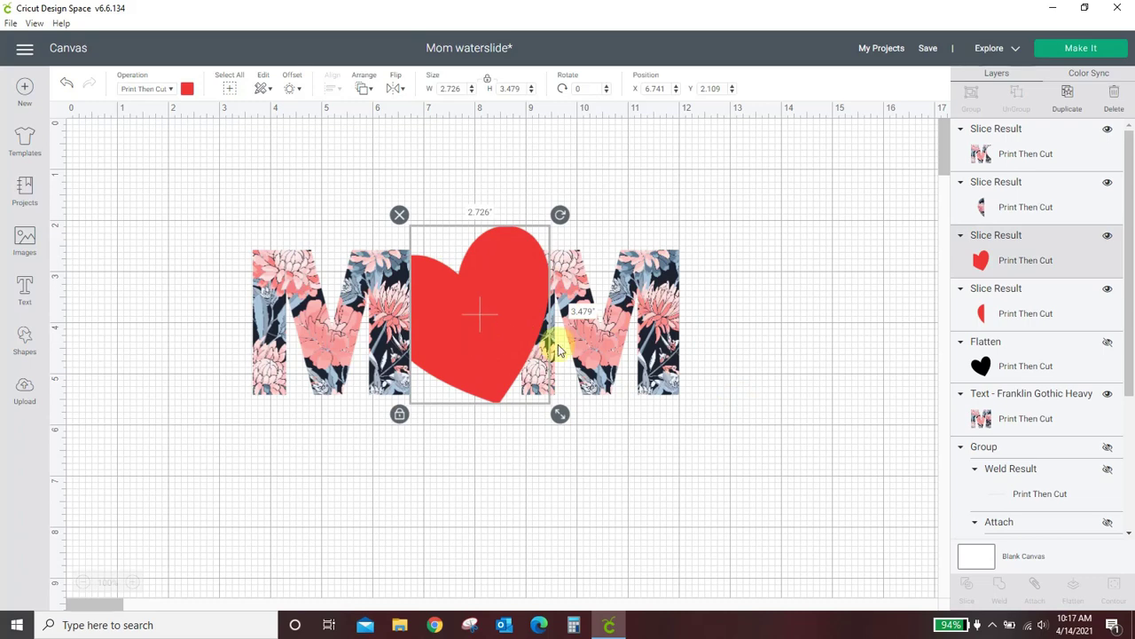
pyautogui.keyDown('shift'); pyautogui.click(662, 364); pyautogui.keyUp('shift')
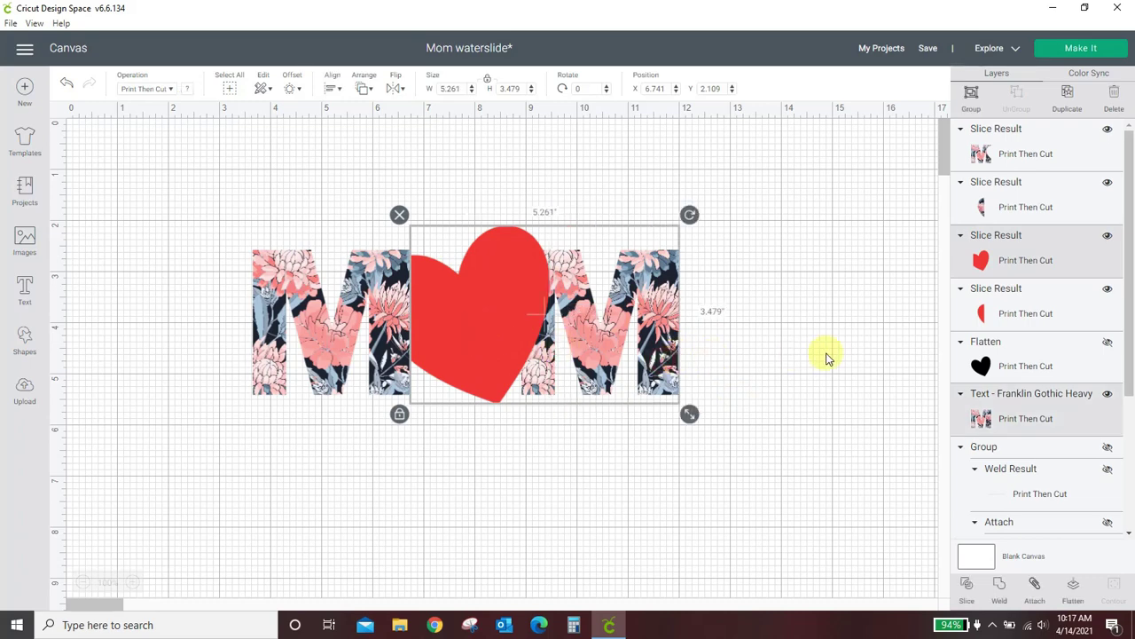
pyautogui.click(967, 589)
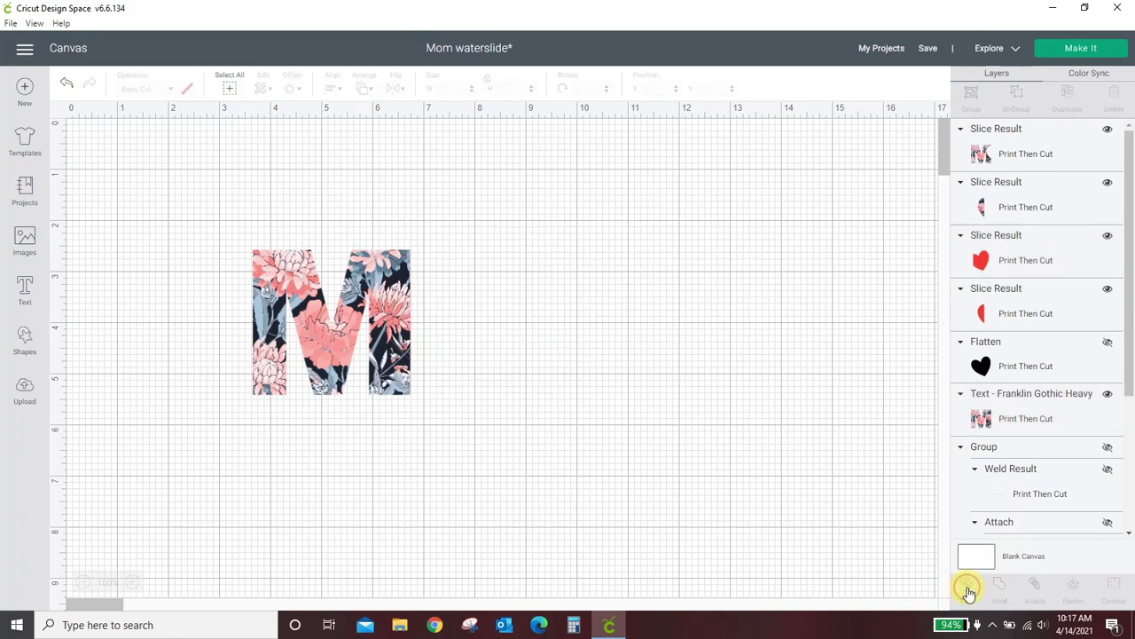
# Delete the large red heart piece, move the second M aside, and delete the floral and red slivers cut from it
pyautogui.moveTo(473, 326); pyautogui.dragTo(836, 475)
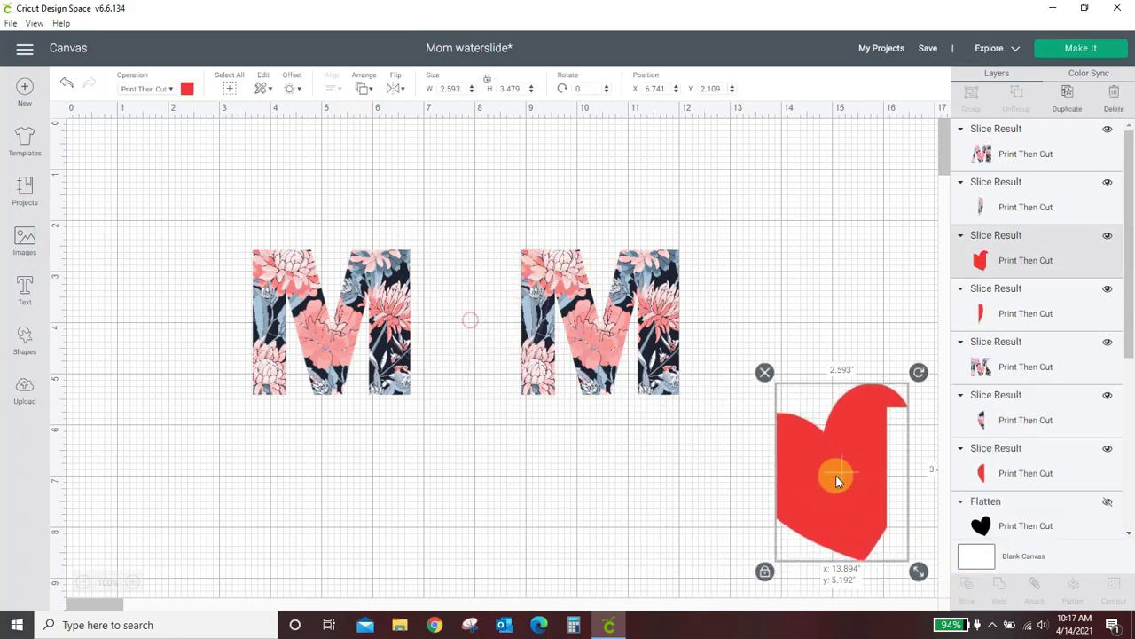
pyautogui.click(765, 372)
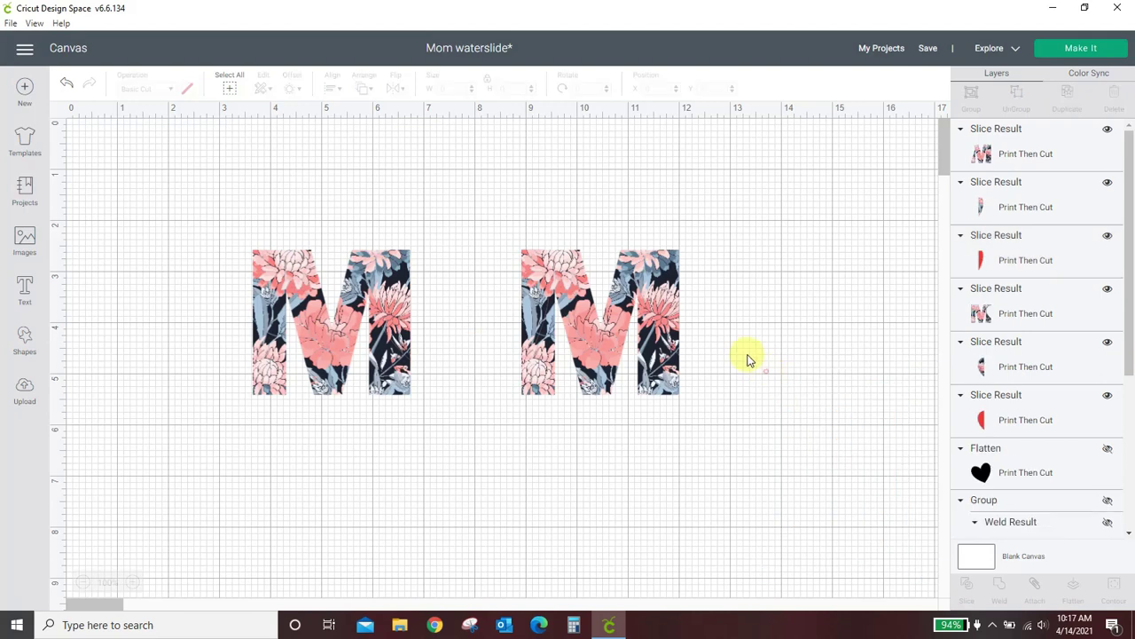
pyautogui.moveTo(532, 310); pyautogui.dragTo(656, 297)
pyautogui.click(536, 293)
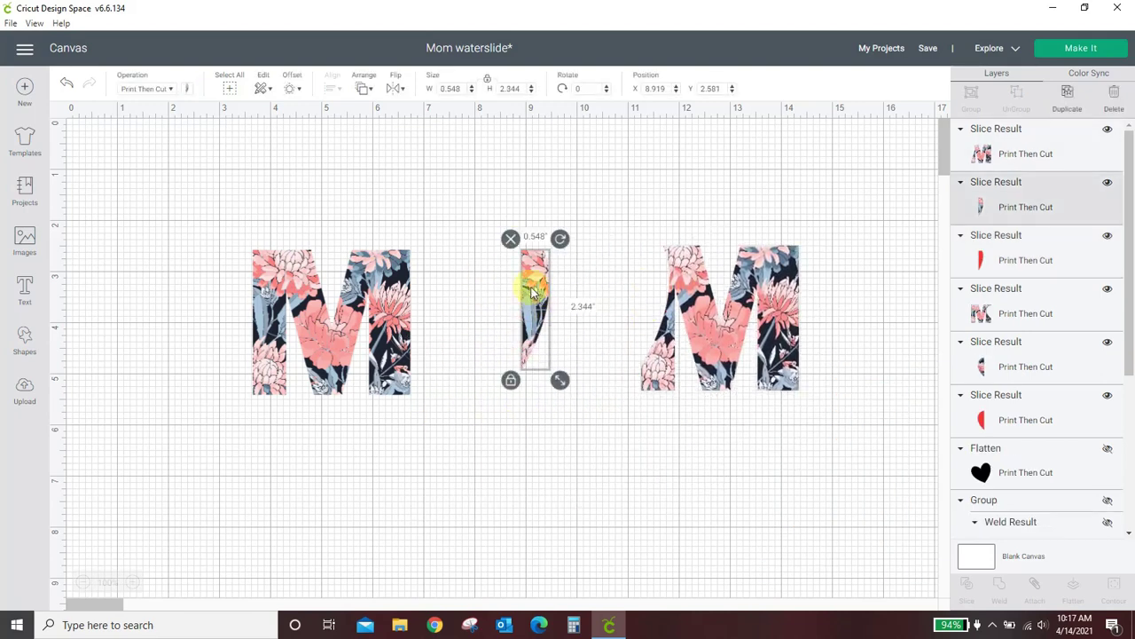
pyautogui.click(510, 238)
pyautogui.click(519, 255)
pyautogui.click(510, 239)
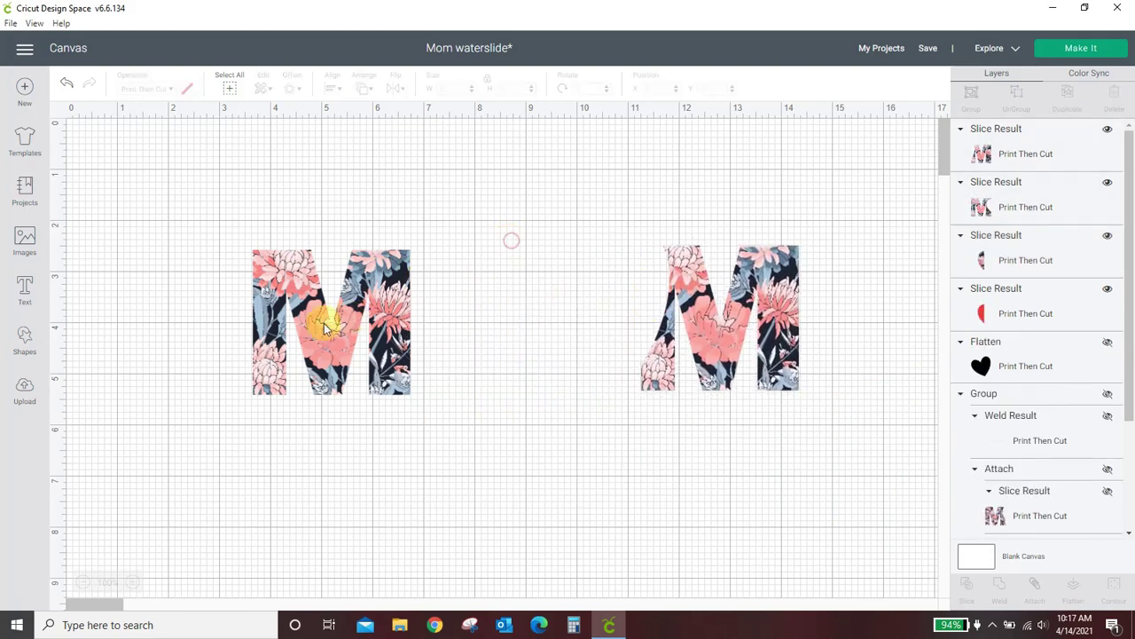
# Move the first M aside and delete the floral and red slivers cut from its edge
pyautogui.moveTo(324, 322); pyautogui.dragTo(252, 316)
pyautogui.click(397, 309)
pyautogui.click(365, 241)
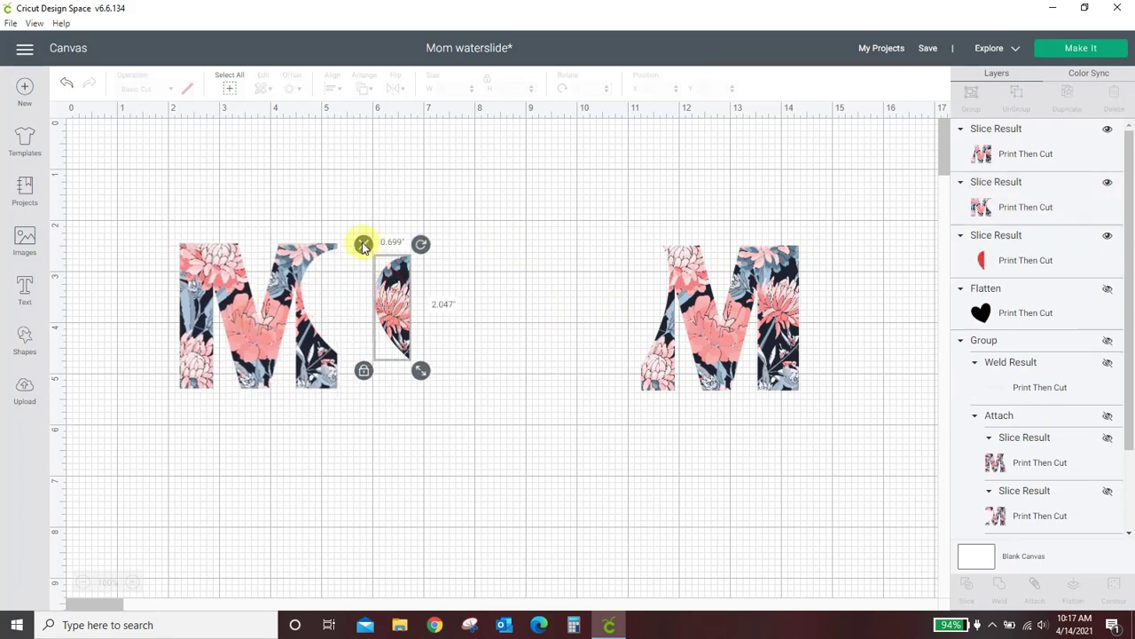
pyautogui.click(389, 273)
pyautogui.click(364, 242)
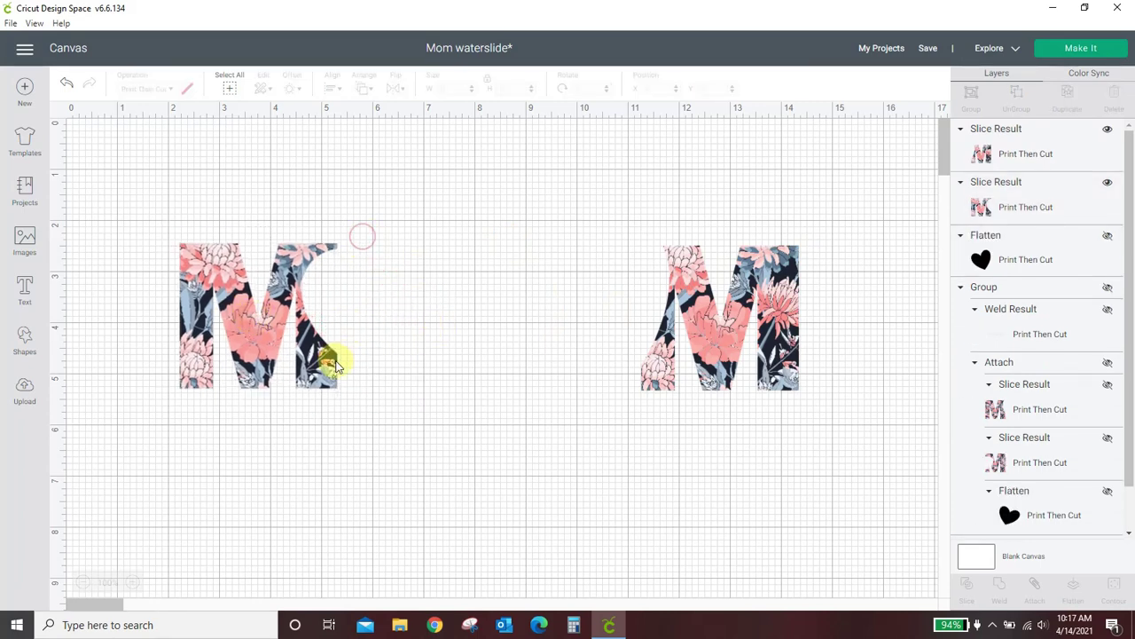
# Show the flattened floral heart again and fit the two cut-out Ms around it, leaving a thin gap along its outline
pyautogui.moveTo(330, 361); pyautogui.dragTo(477, 373)
pyautogui.moveTo(670, 369); pyautogui.dragTo(620, 372)
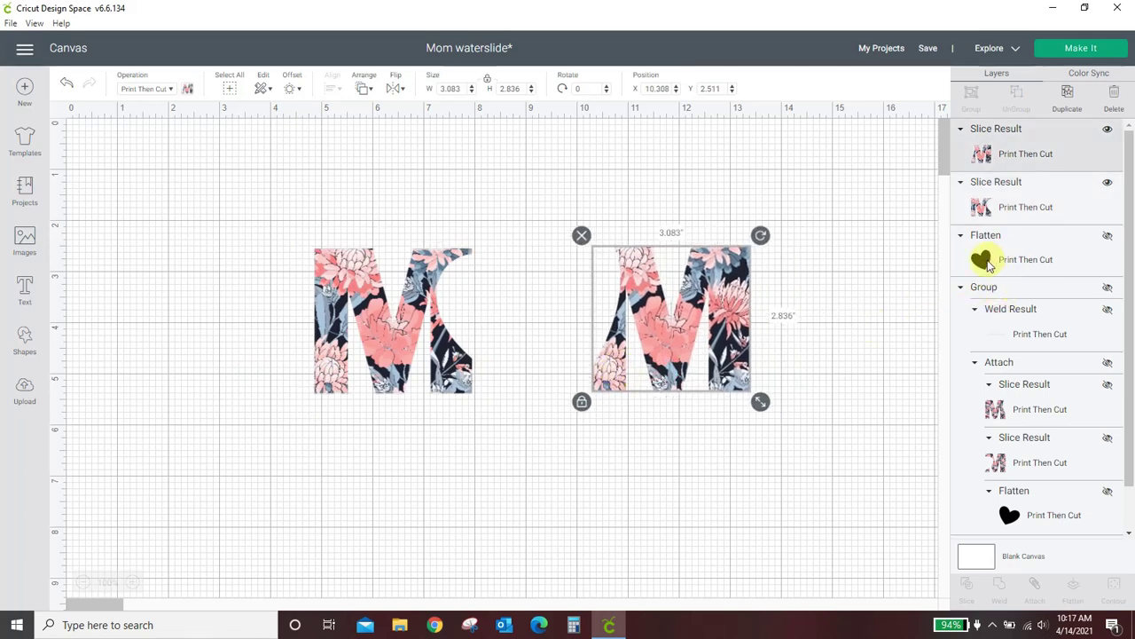
pyautogui.click(1109, 240)
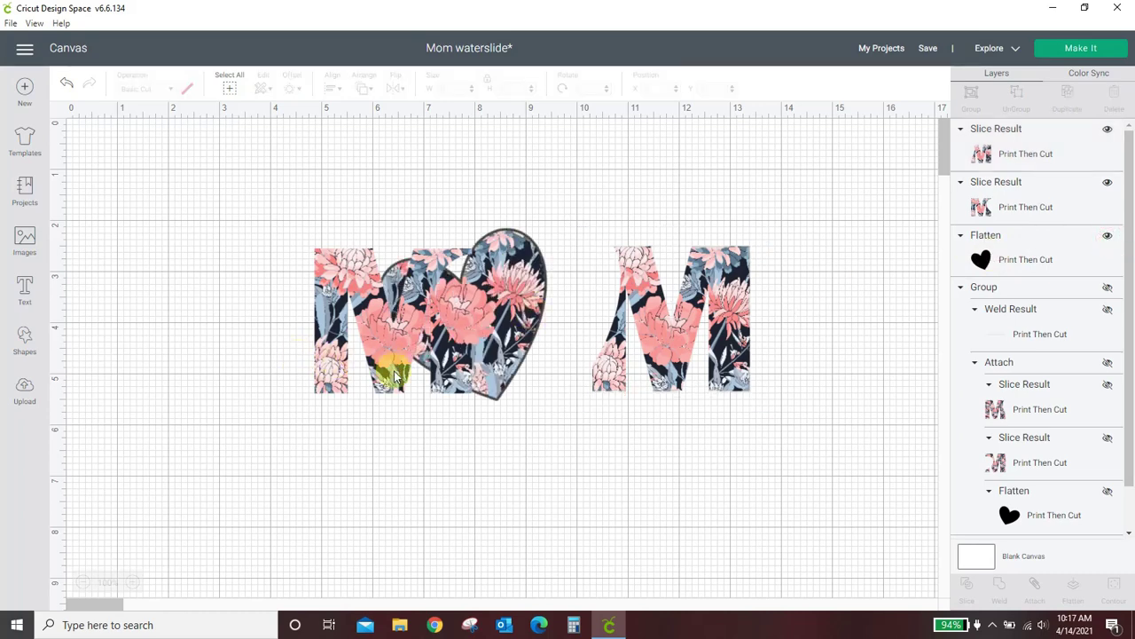
pyautogui.moveTo(394, 371); pyautogui.dragTo(331, 377)
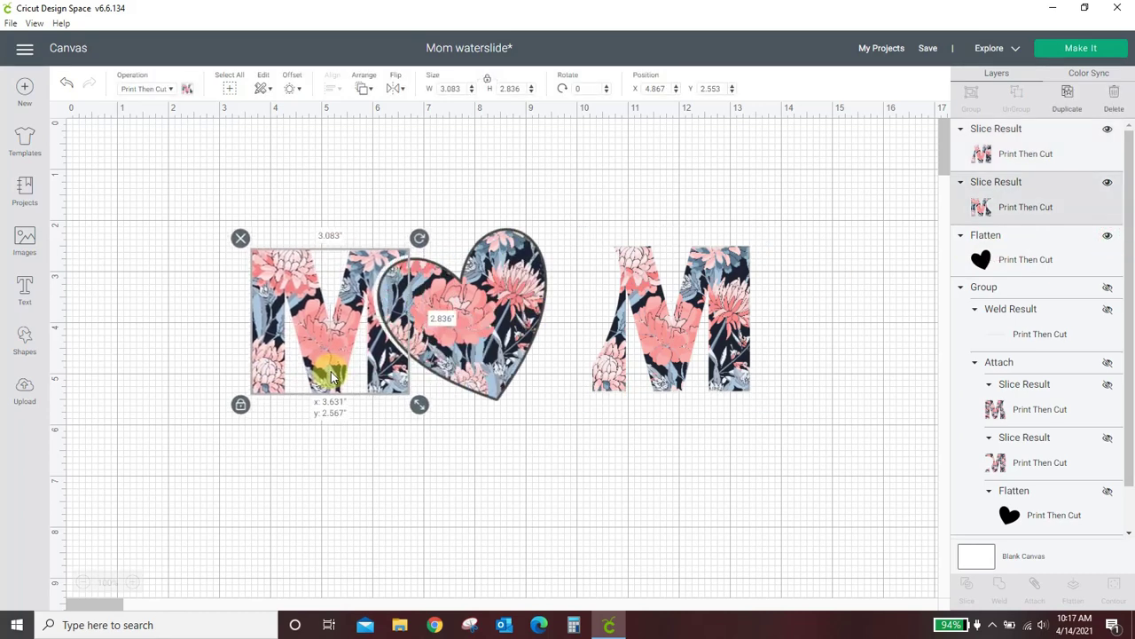
pyautogui.moveTo(656, 350); pyautogui.dragTo(597, 363)
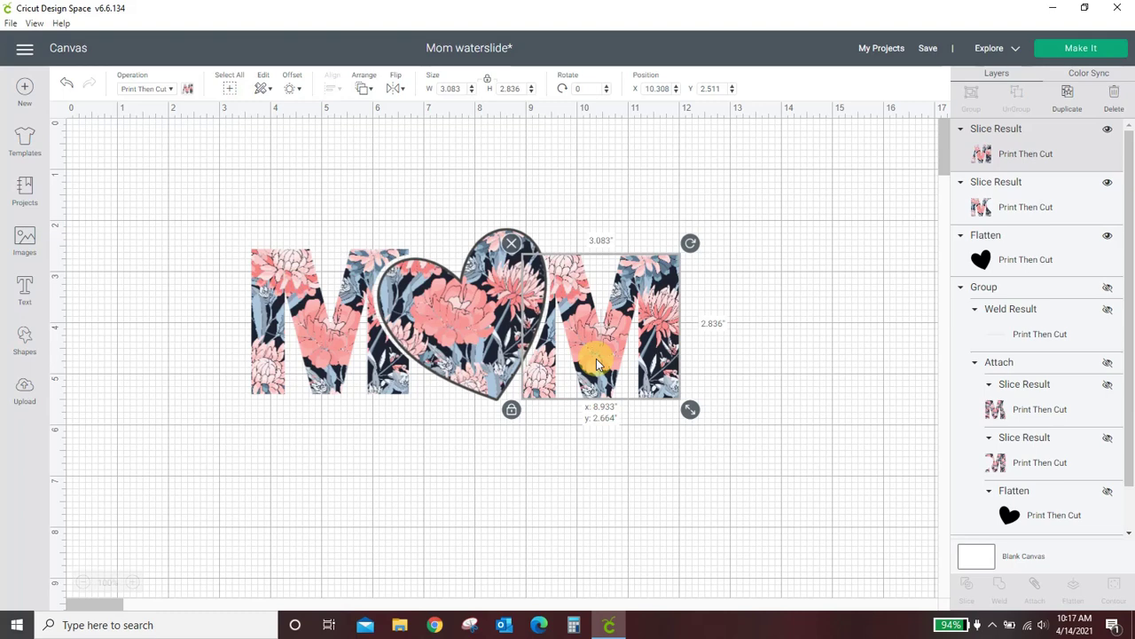
# Align the bottom edges of the two floral Ms
pyautogui.click(321, 360)
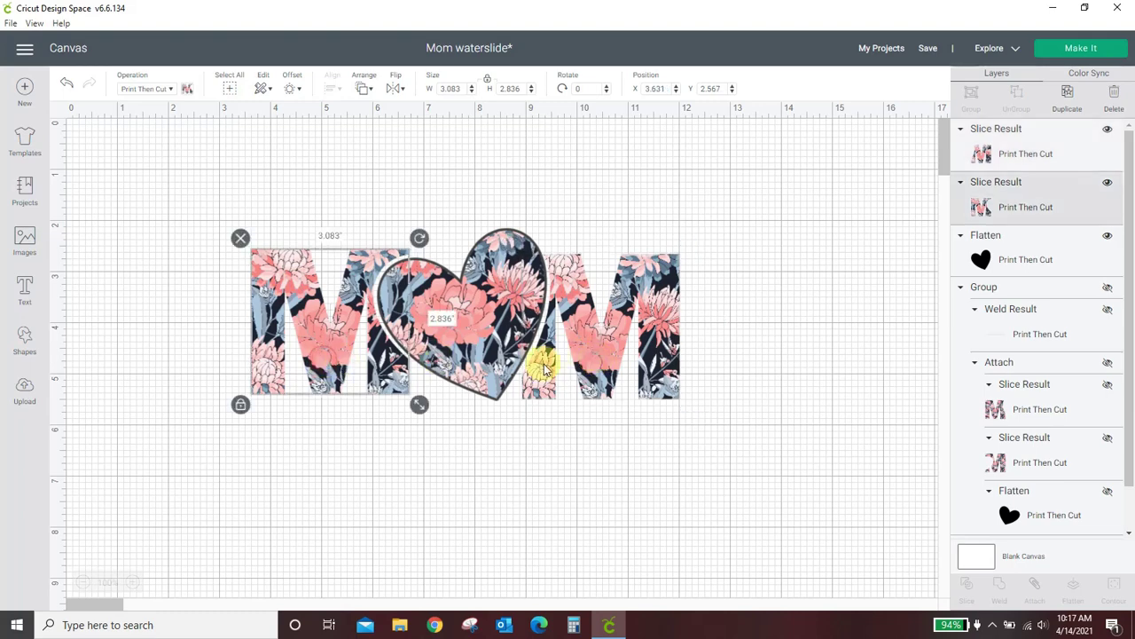
pyautogui.keyDown('shift'); pyautogui.click(603, 358); pyautogui.keyUp('shift')
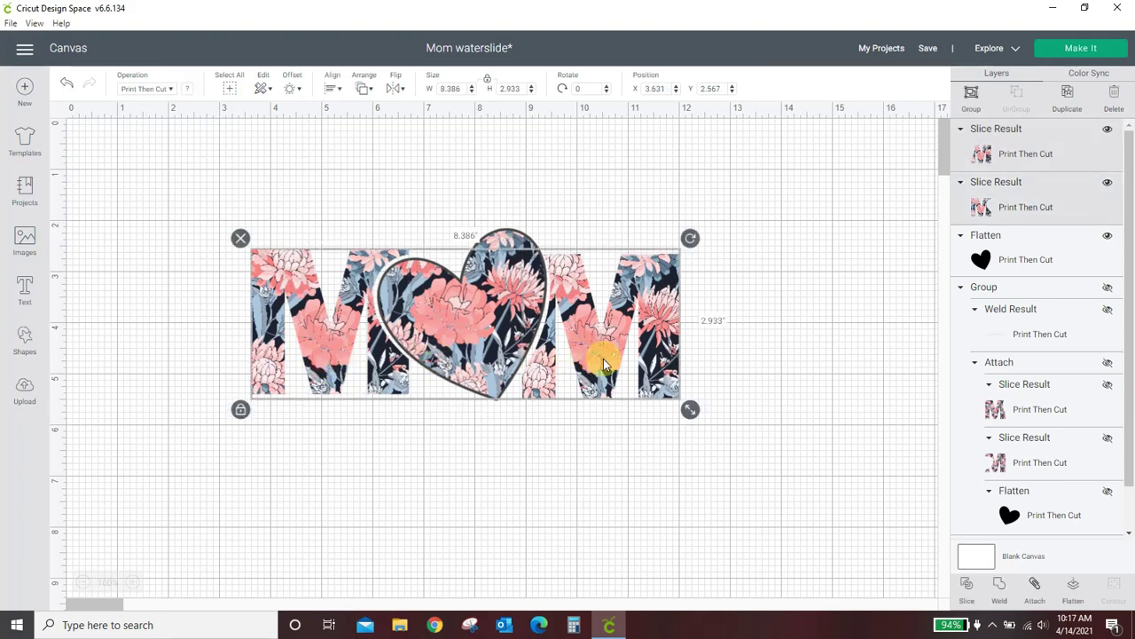
pyautogui.click(330, 90)
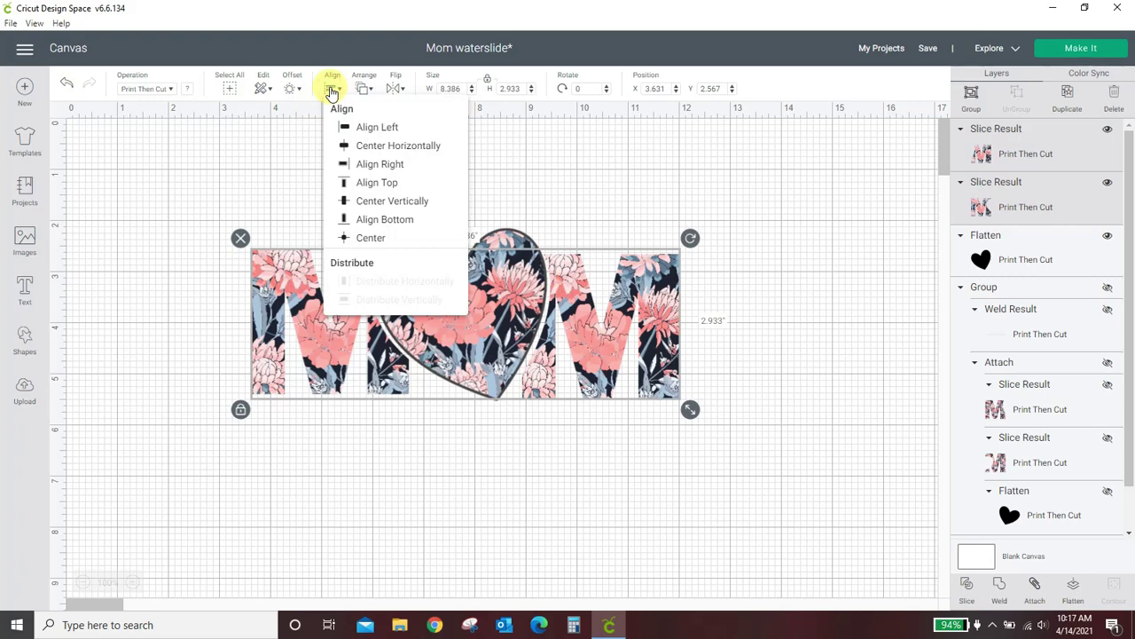
pyautogui.click(348, 219)
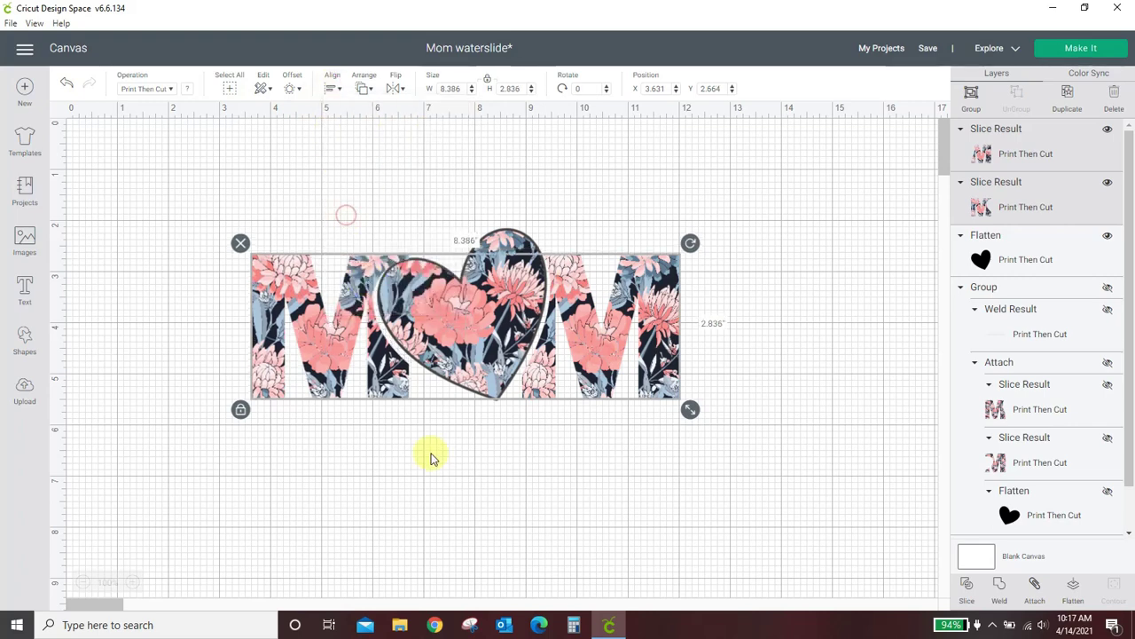
pyautogui.click(464, 530)
# Lower the floral heart to about Y 2.23 and shift the second M slightly toward it to even out the gaps
pyautogui.click(481, 313)
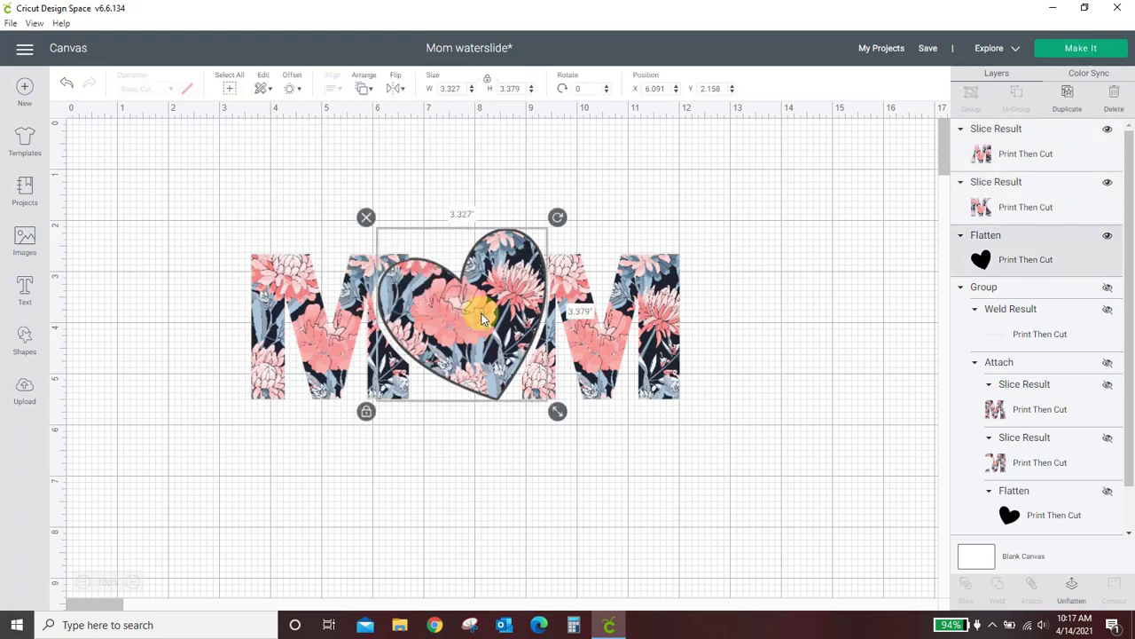
pyautogui.press('Down')
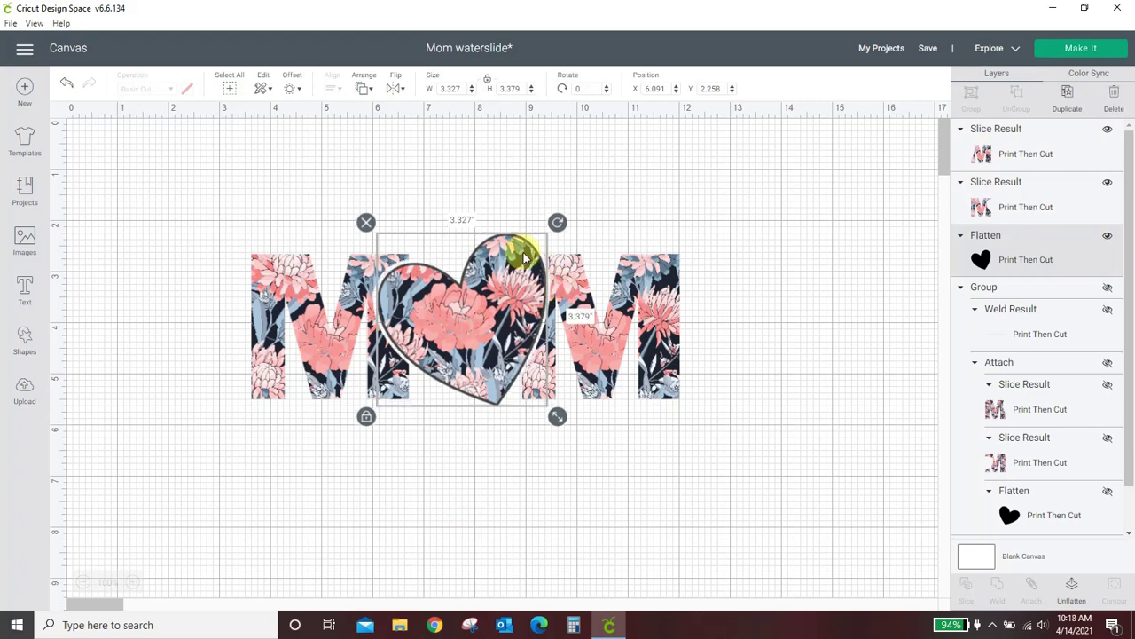
pyautogui.click(487, 333)
pyautogui.moveTo(486, 334); pyautogui.dragTo(484, 326)
pyautogui.click(607, 354)
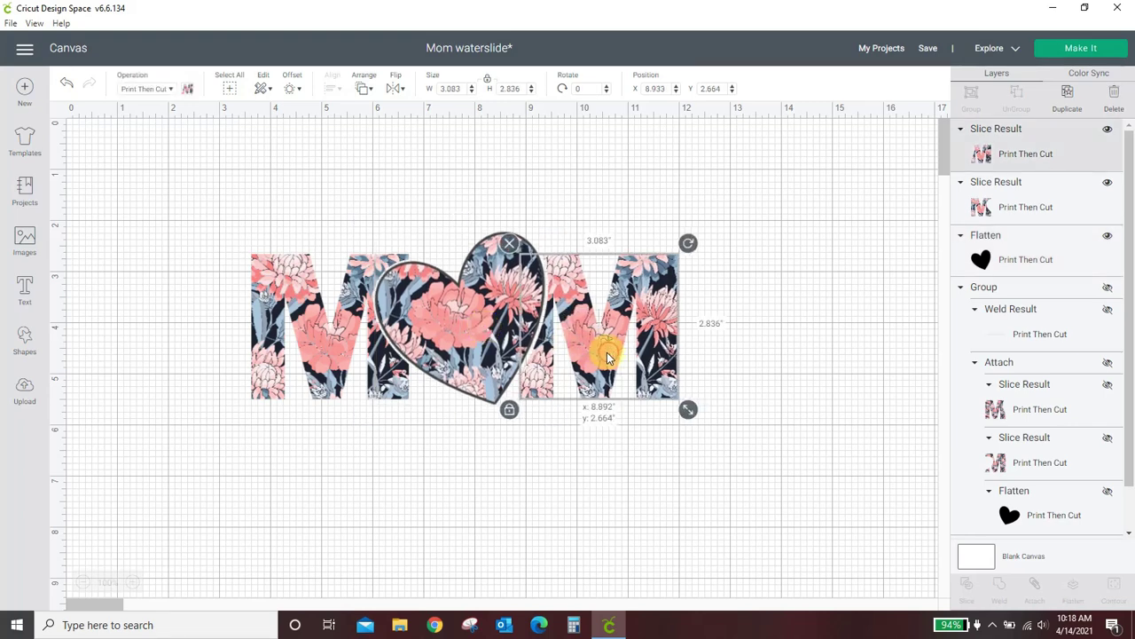
pyautogui.click(465, 339)
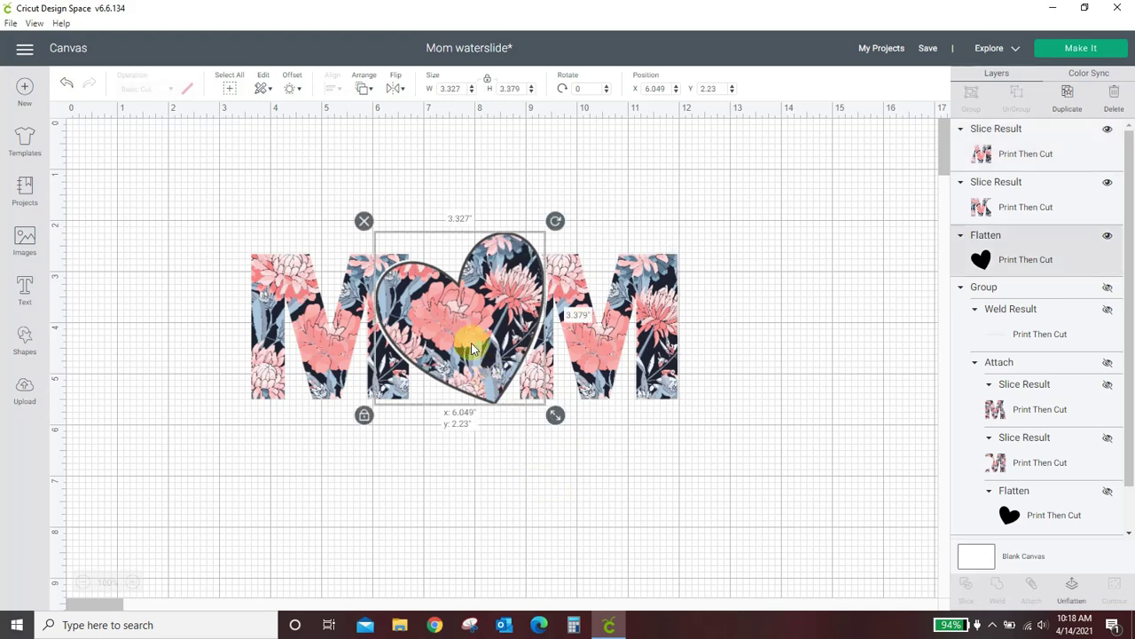
pyautogui.click(506, 490)
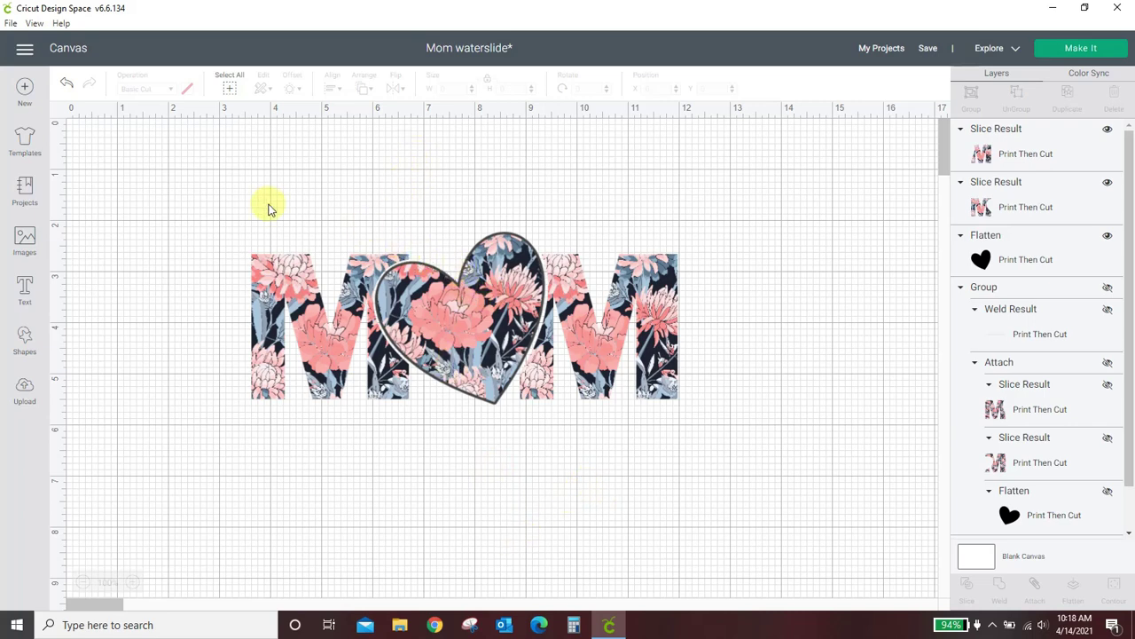
# Attach the two Ms and the heart together, and flatten them into one print-then-cut image
pyautogui.moveTo(190, 203); pyautogui.dragTo(751, 463)
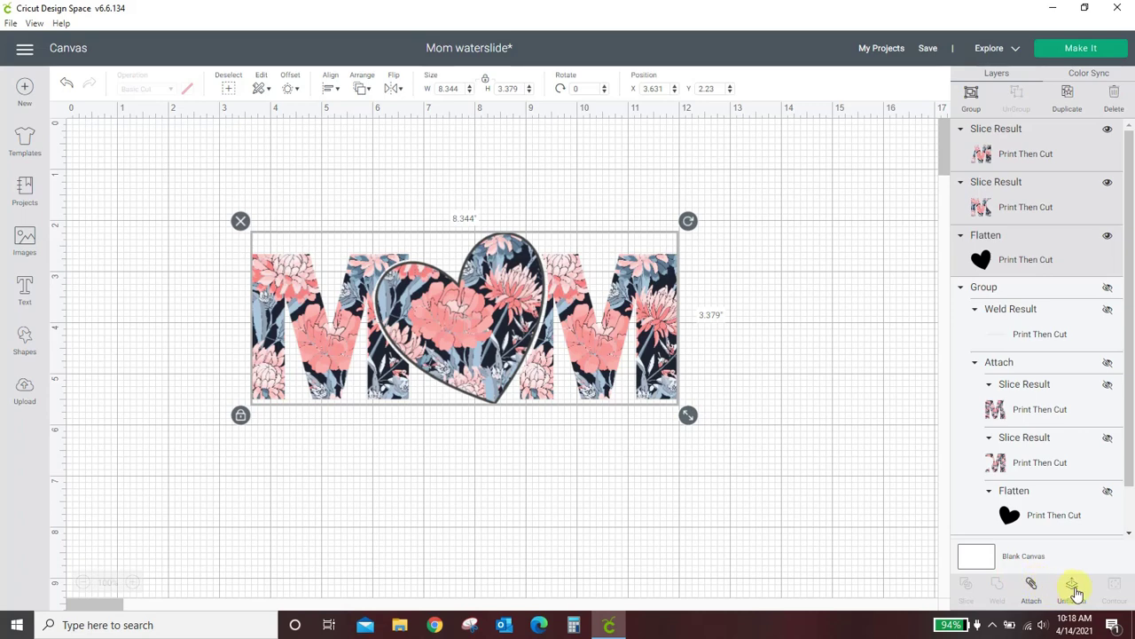
pyautogui.click(1031, 588)
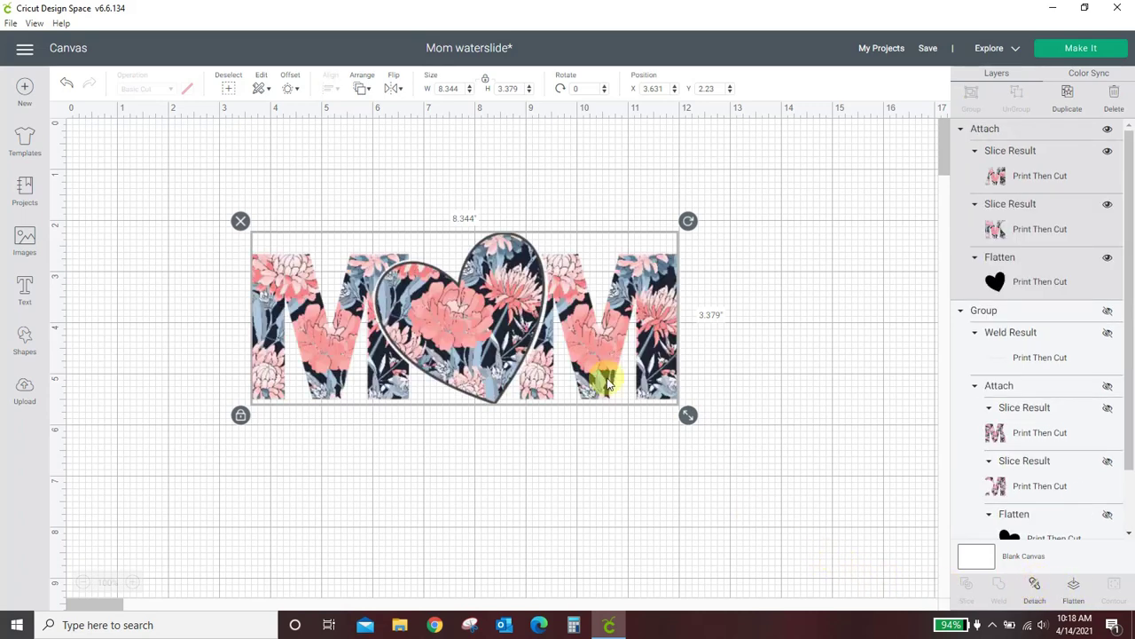
pyautogui.click(1077, 590)
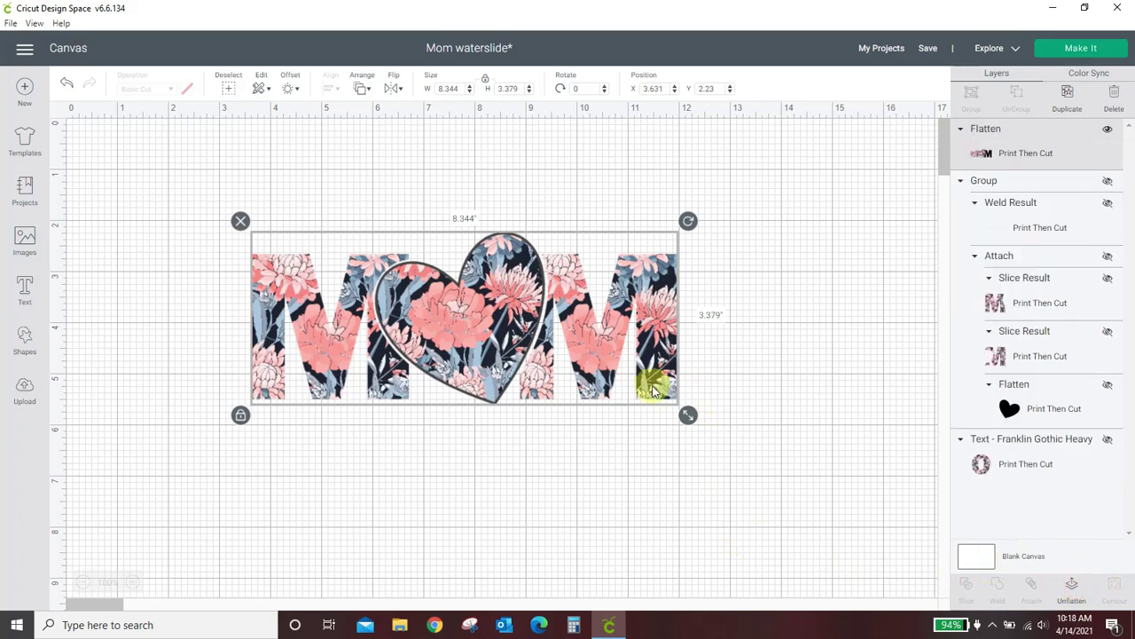
# Move the flattened MOM design up the canvas to leave free space beneath it
pyautogui.moveTo(631, 365)
pyautogui.mouseDown()
pyautogui.moveTo(452, 319)
pyautogui.moveTo(435, 328)
pyautogui.moveTo(636, 348)
pyautogui.moveTo(621, 348)
pyautogui.mouseUp()
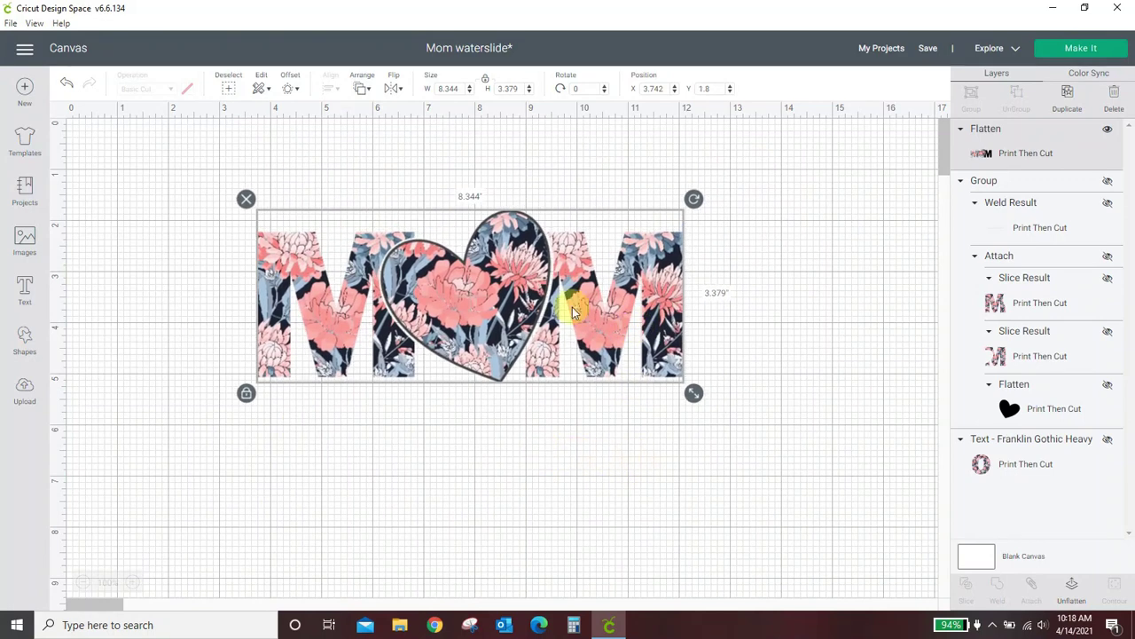
pyautogui.moveTo(570, 299)
pyautogui.mouseDown()
pyautogui.moveTo(589, 346)
pyautogui.moveTo(577, 308)
pyautogui.mouseUp()
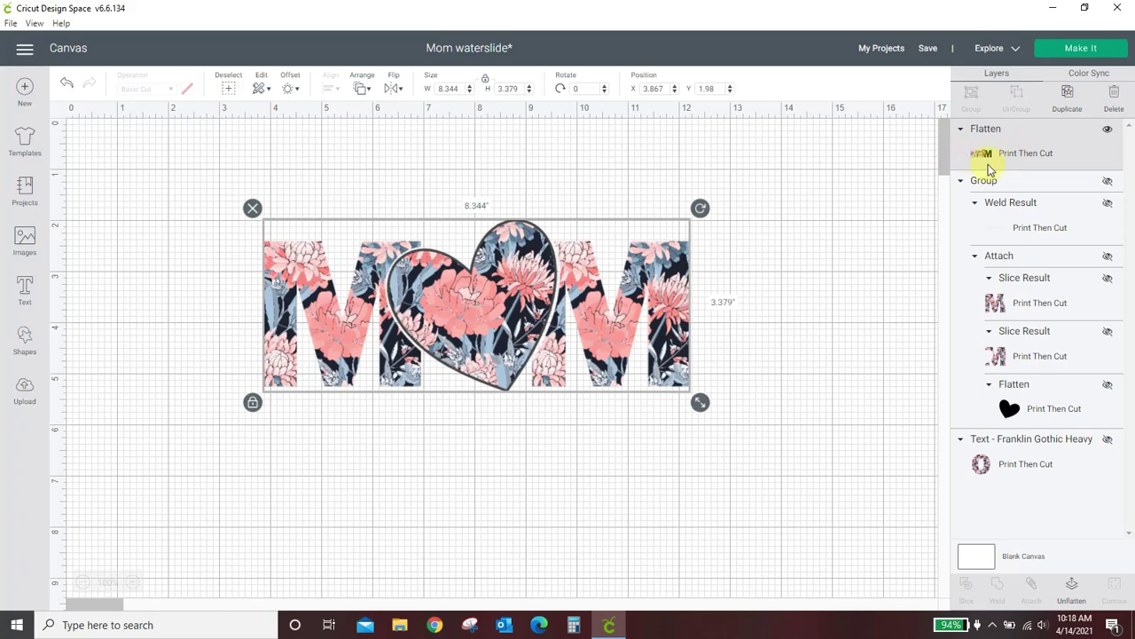
pyautogui.moveTo(663, 283); pyautogui.dragTo(711, 282)
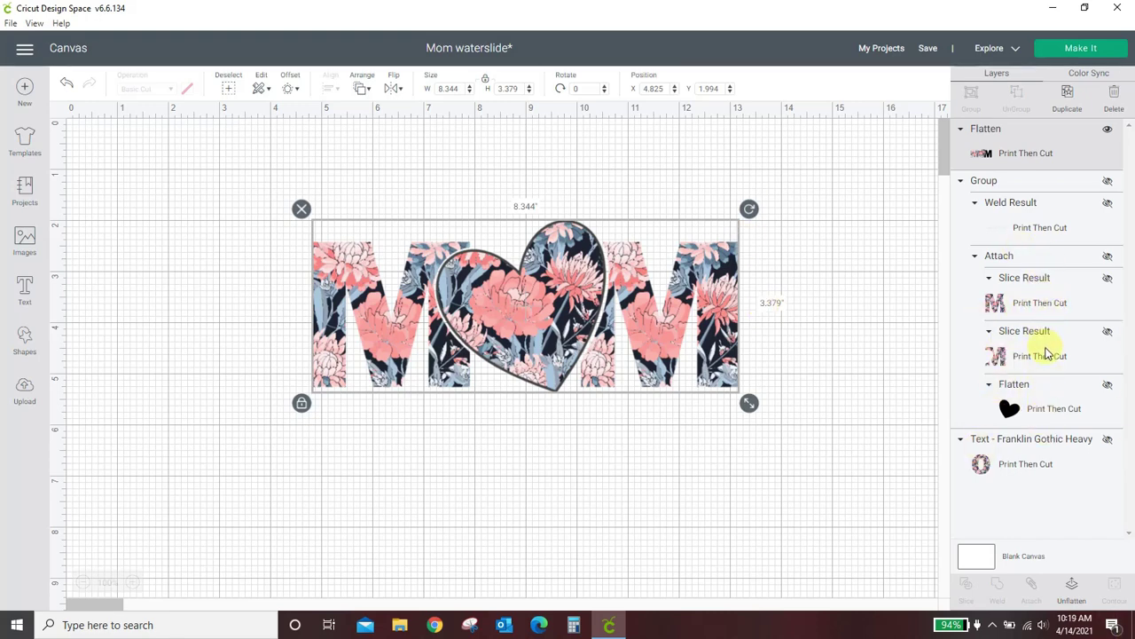
pyautogui.moveTo(631, 360); pyautogui.dragTo(591, 325)
pyautogui.click(376, 432)
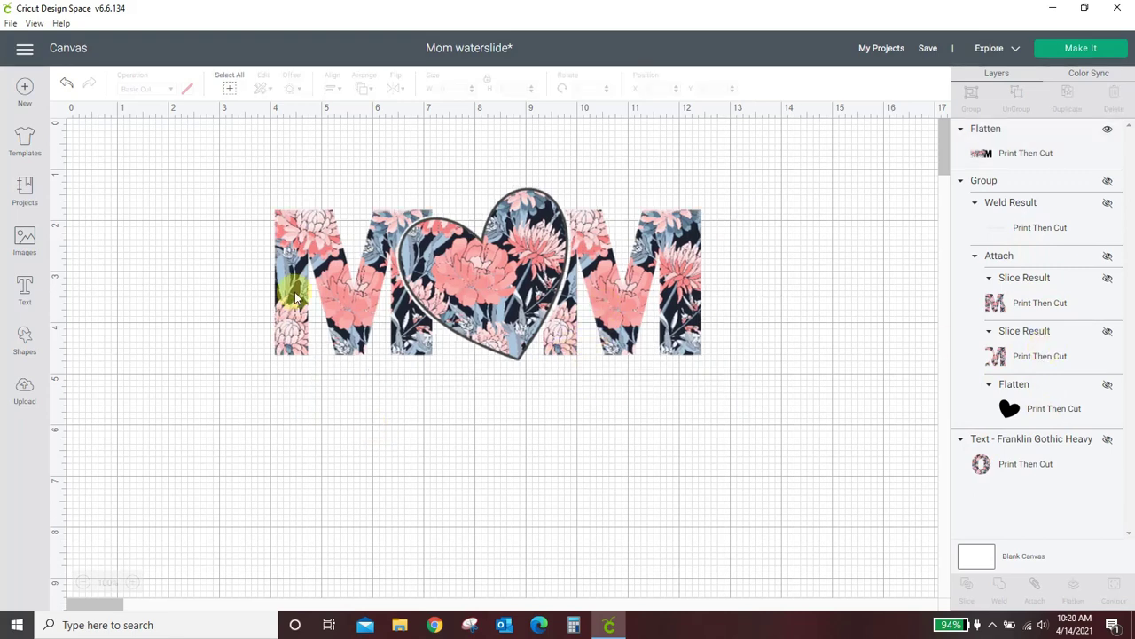
# Add a text line in the I Love Glitter font with four first names, heart connectors between them and a swash at each end
pyautogui.click(25, 293)
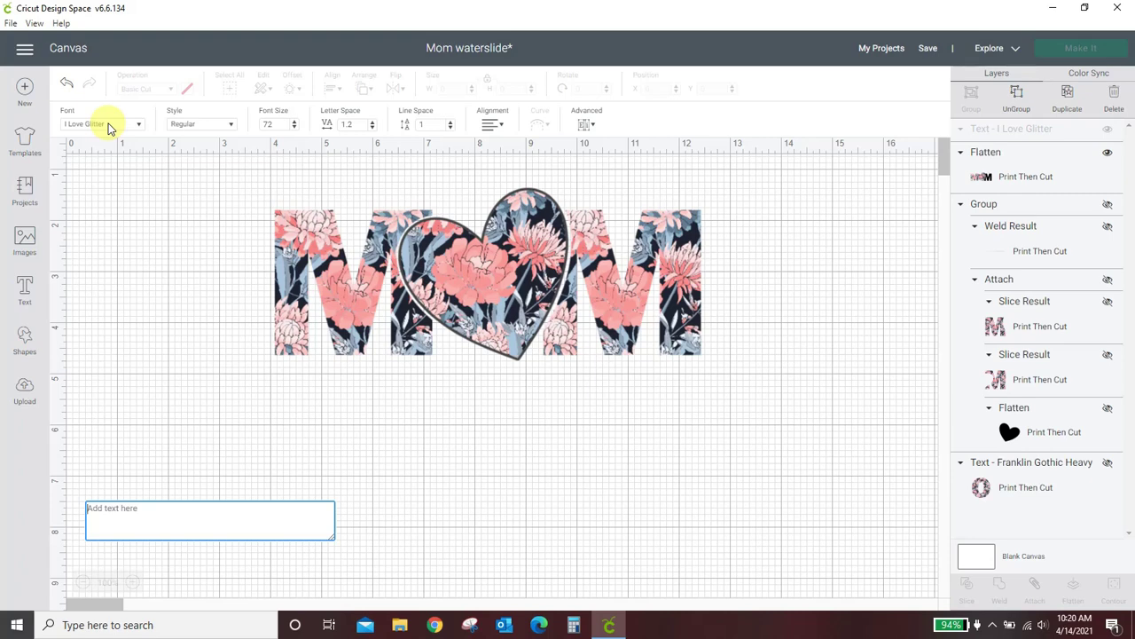
pyautogui.click(227, 522)
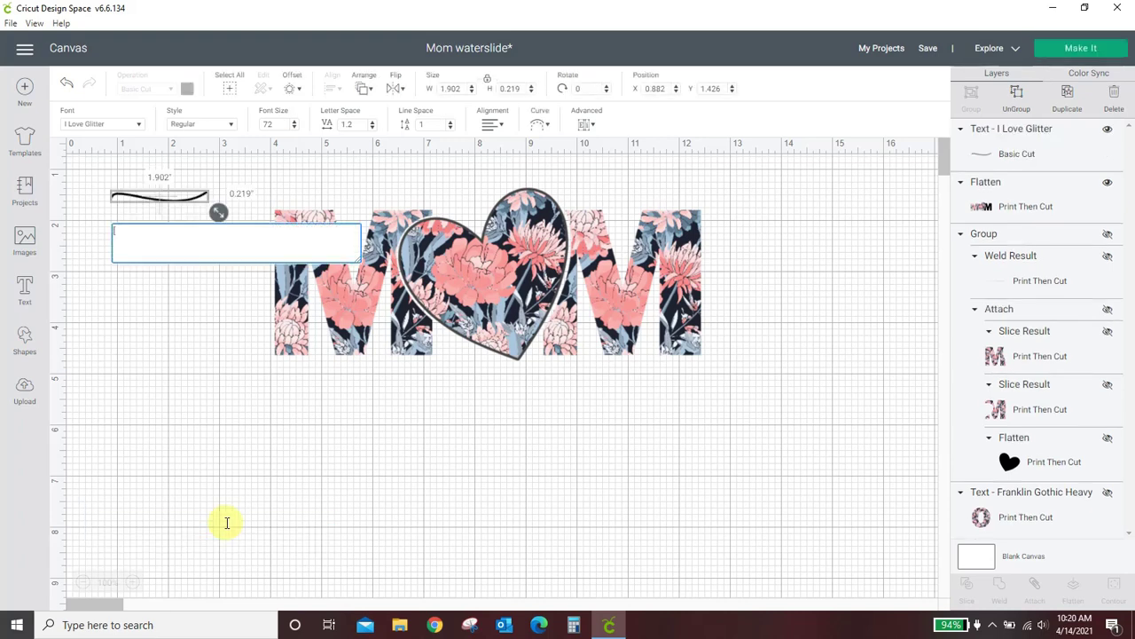
pyautogui.write('Kay')
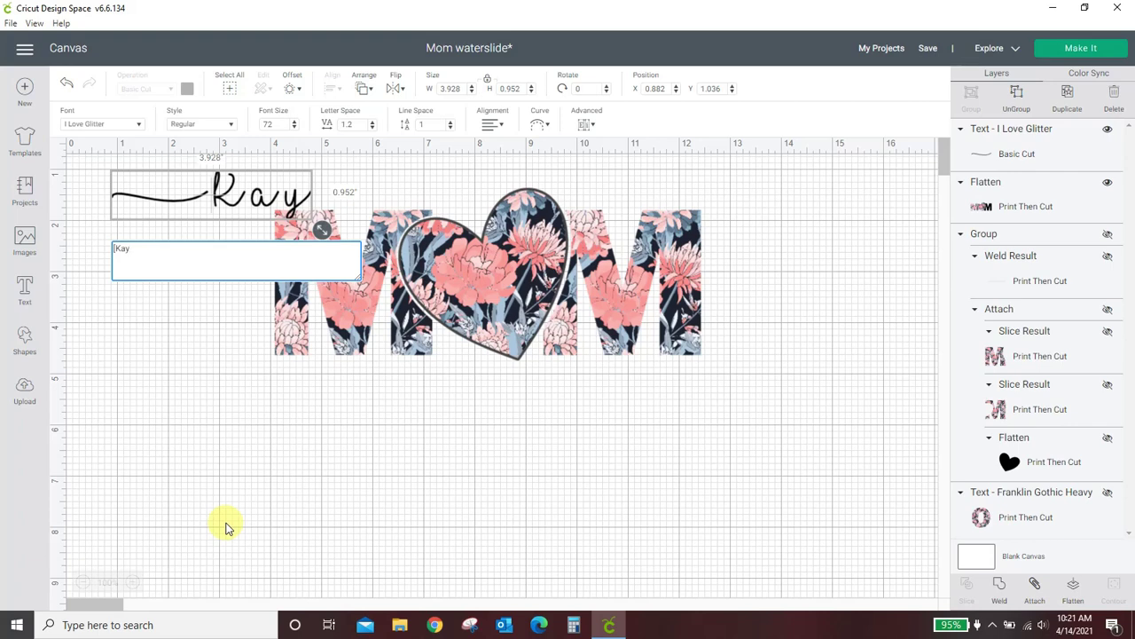
pyautogui.hotkey('ctrl', 'v')
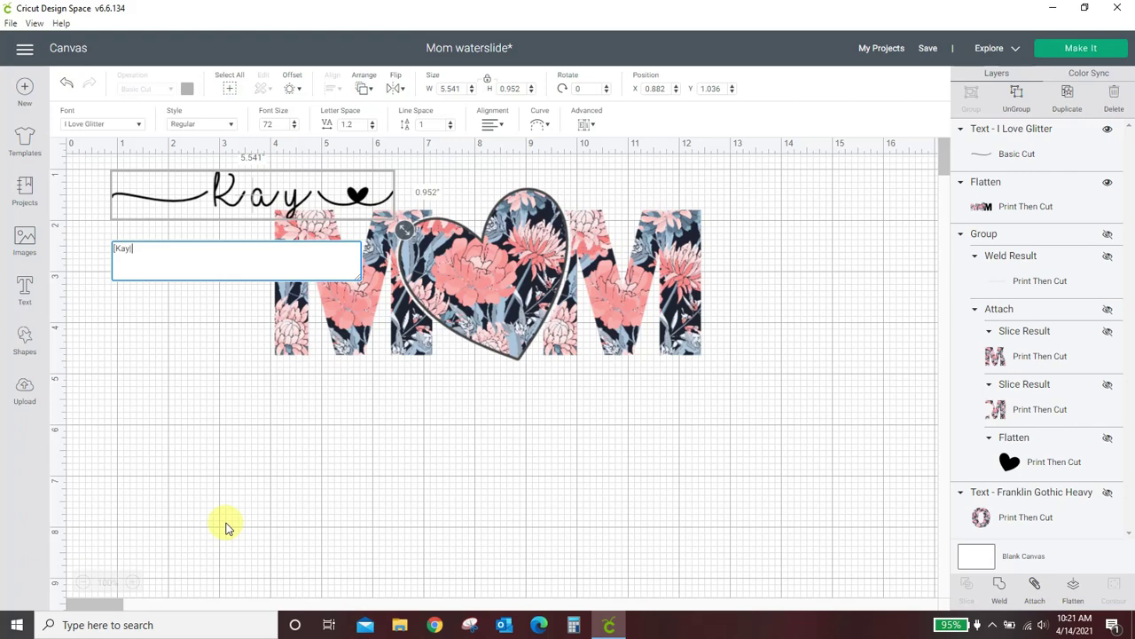
pyautogui.write('Ann')
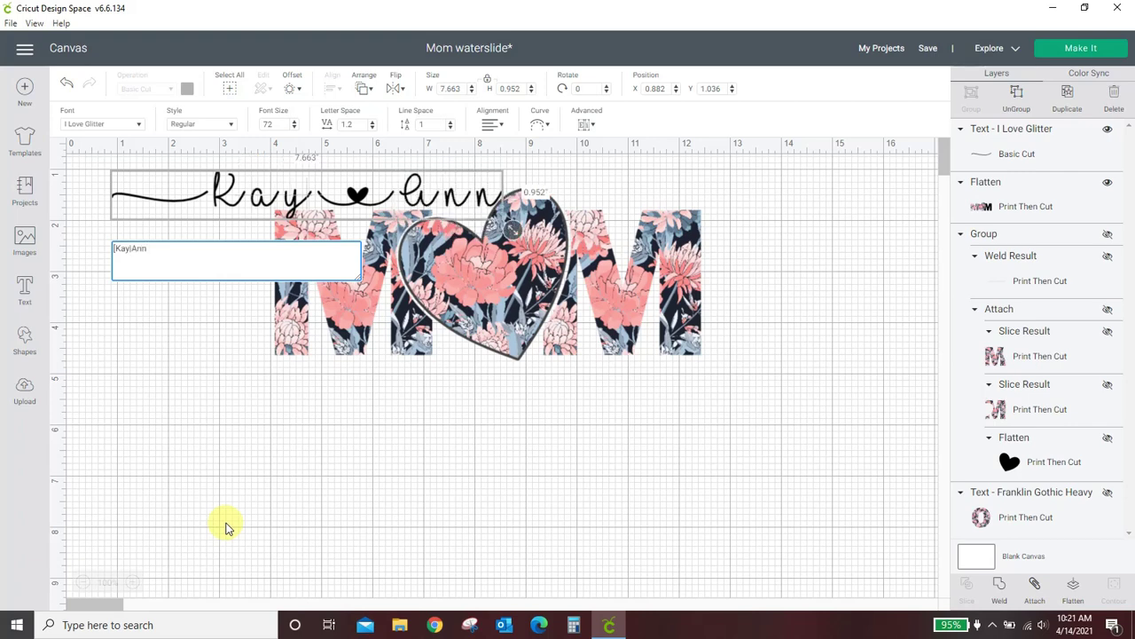
pyautogui.write('|')
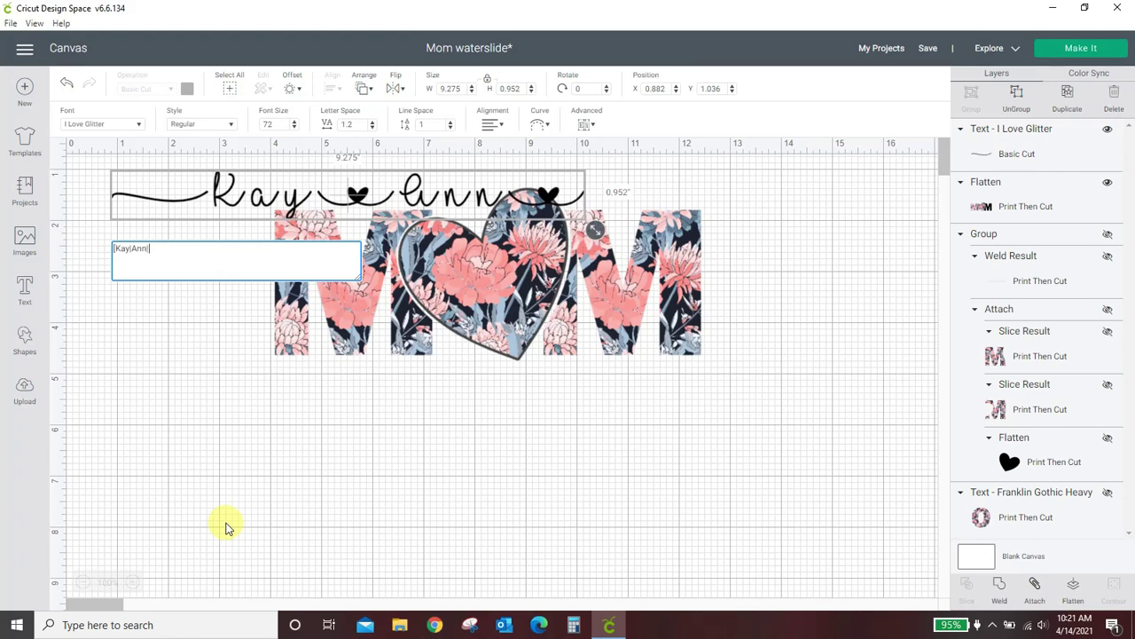
pyautogui.write('Jackie')
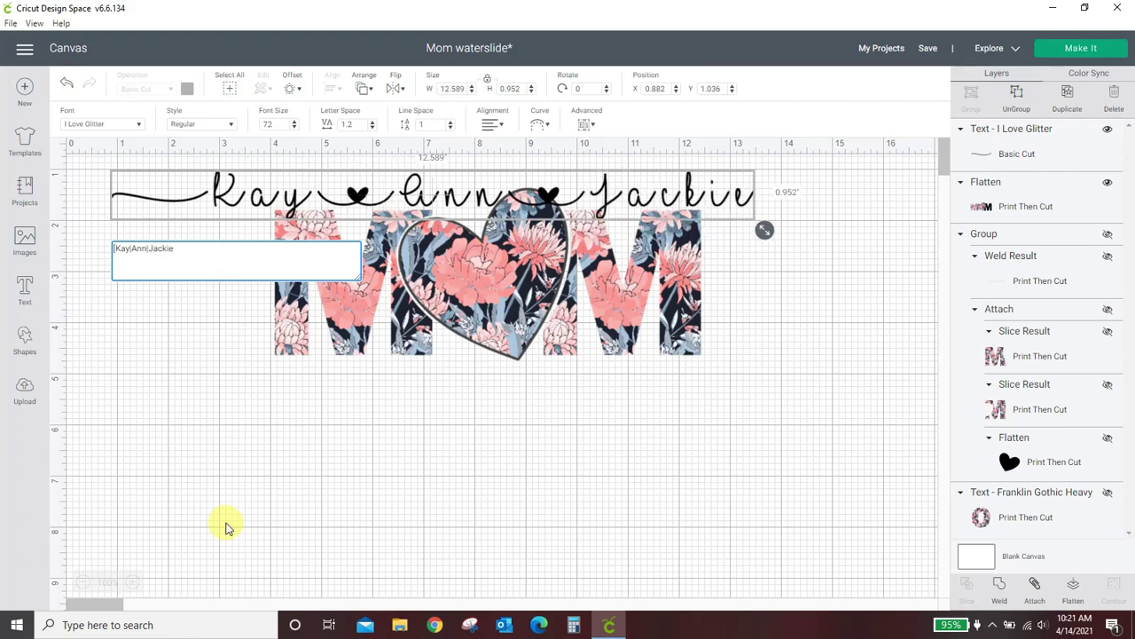
pyautogui.write('|')
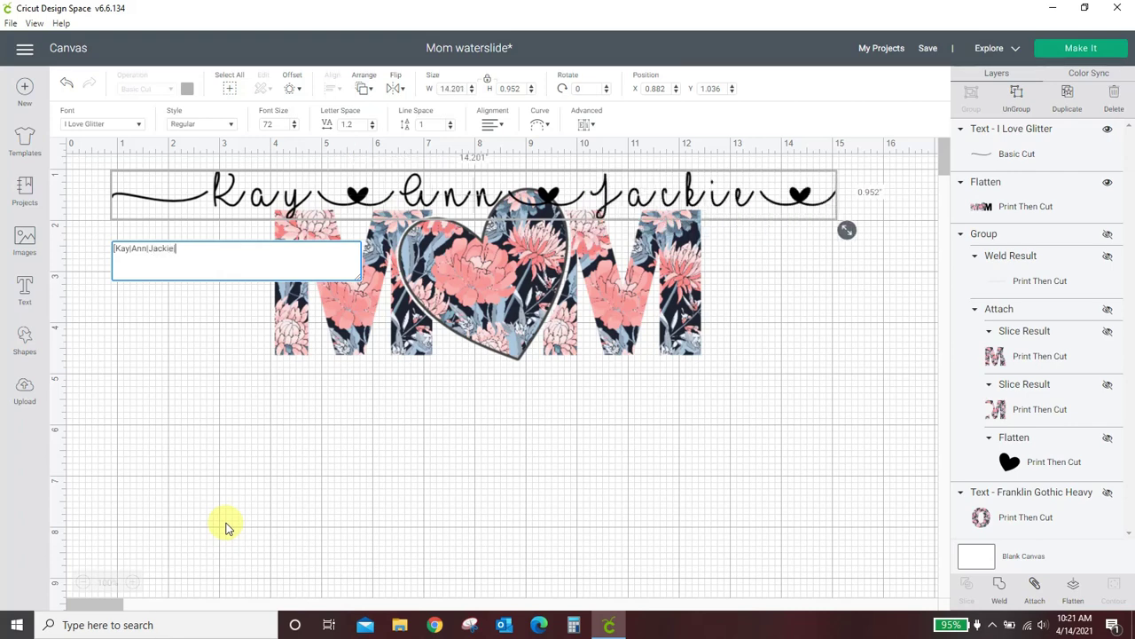
pyautogui.write('Crystal')
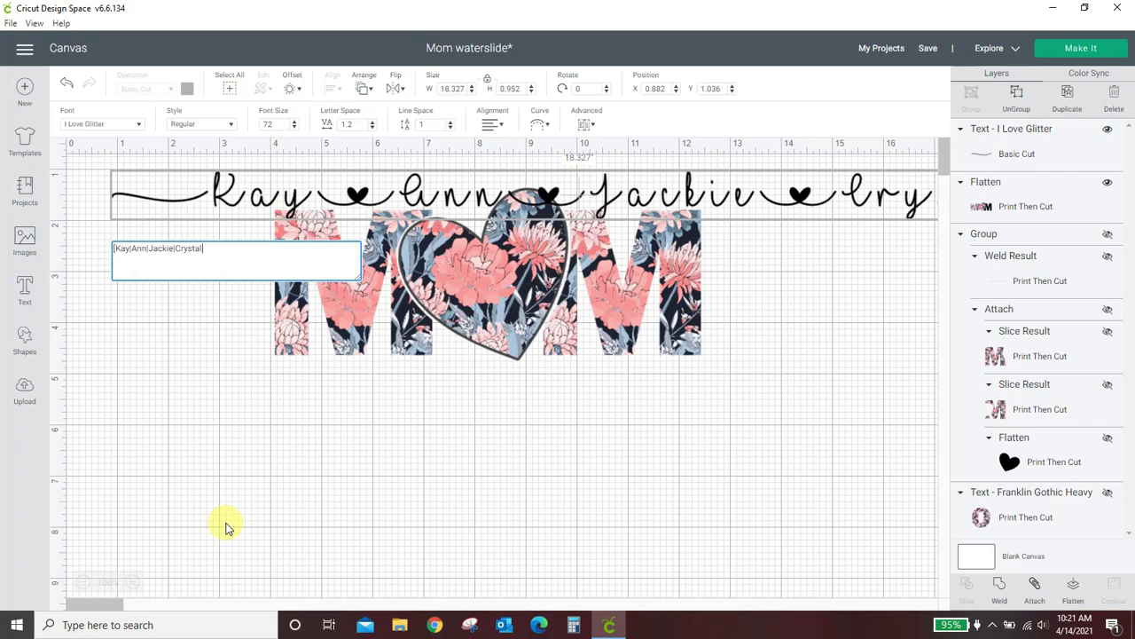
pyautogui.write('|')
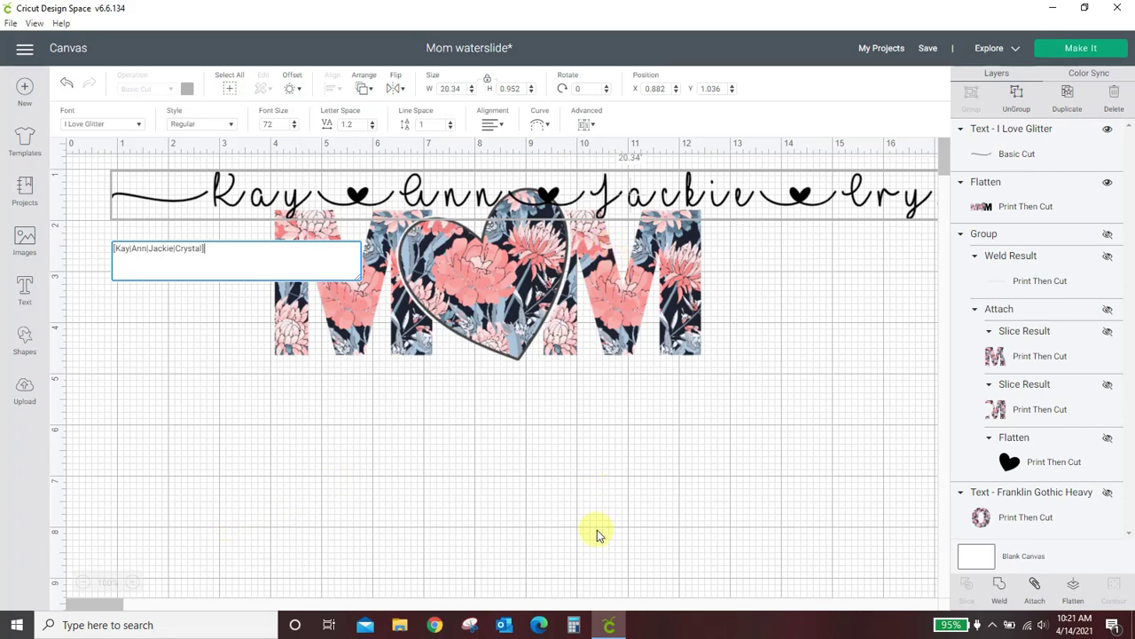
pyautogui.click(578, 507)
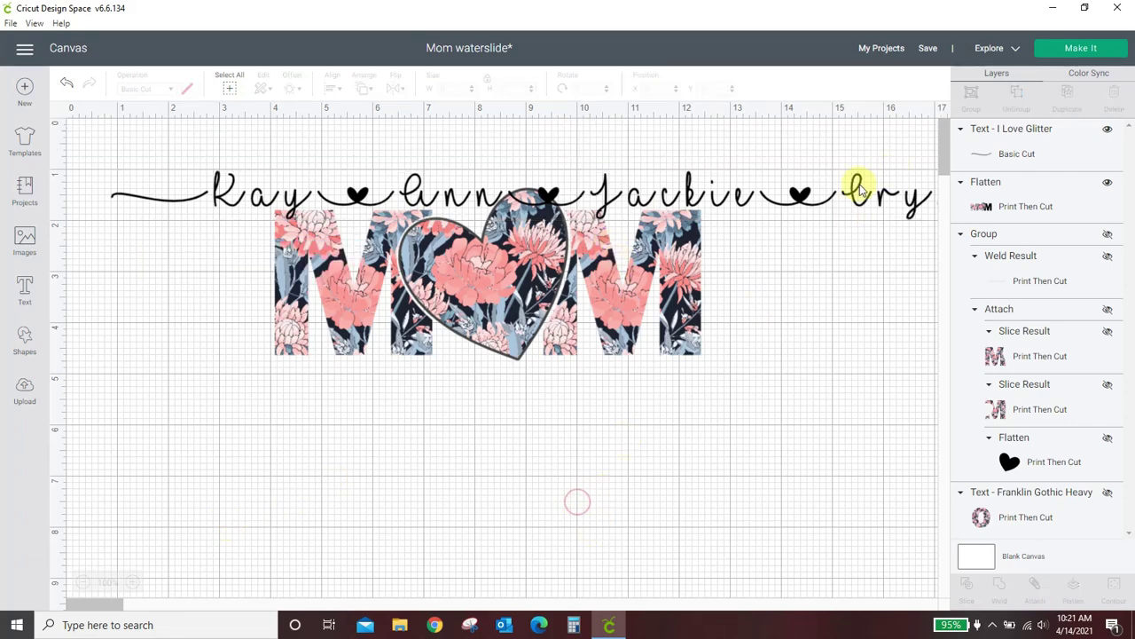
# Move the line of names below the MOM design so that its full length fits in view
pyautogui.moveTo(855, 195); pyautogui.dragTo(843, 234)
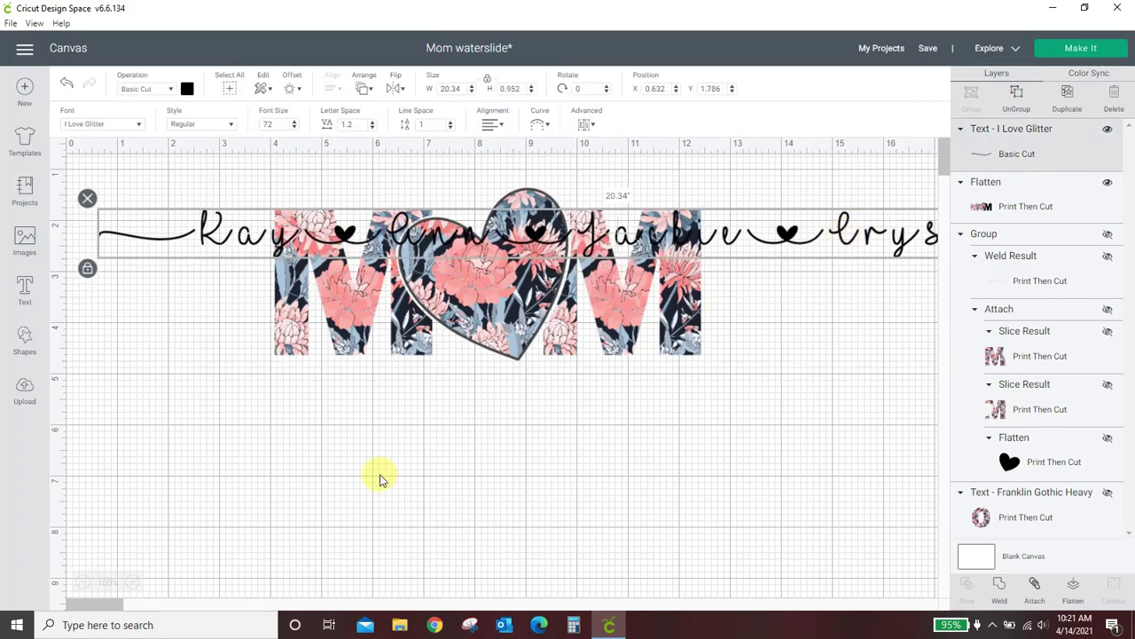
pyautogui.click(83, 583)
pyautogui.moveTo(718, 206); pyautogui.dragTo(733, 405)
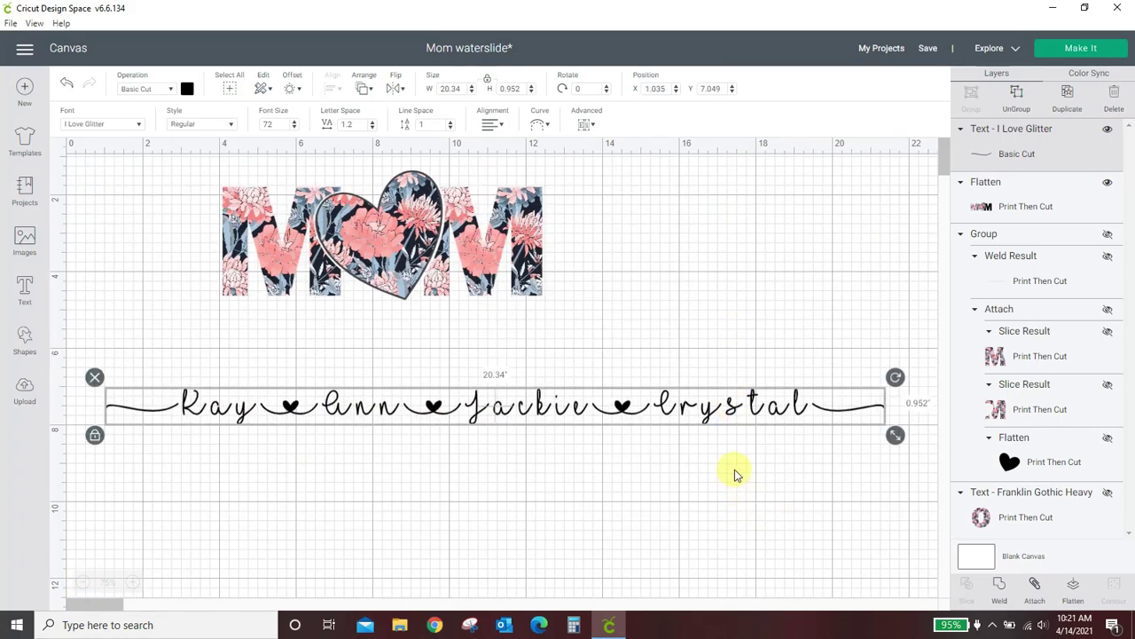
# Set the letter space of the names text to -0.5
pyautogui.click(357, 126)
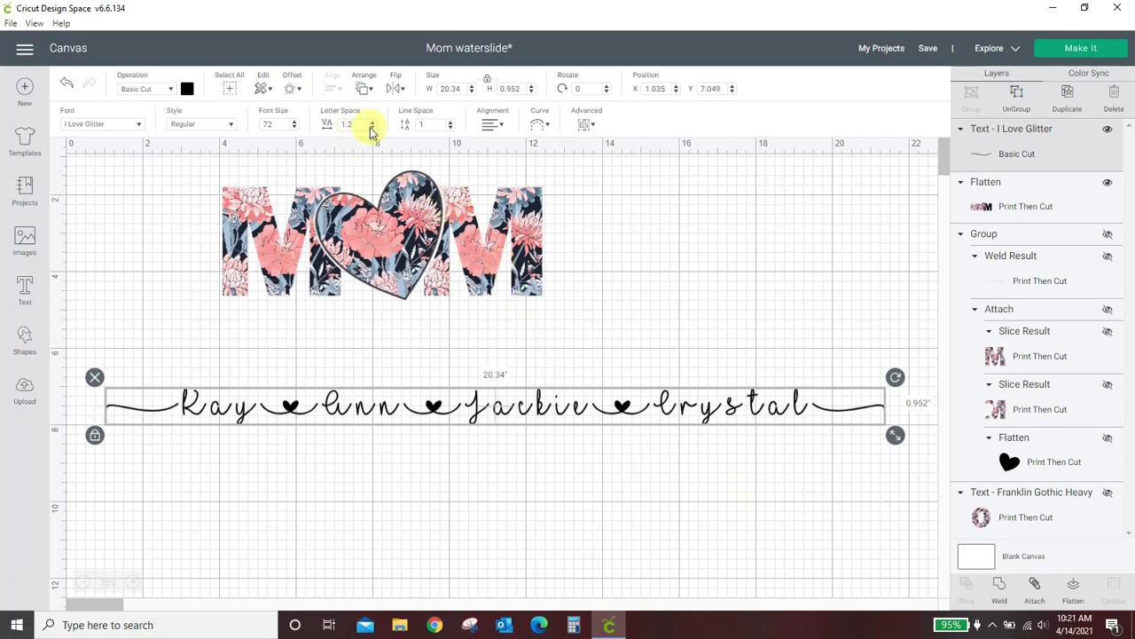
pyautogui.click(371, 128)
pyautogui.click(372, 128)
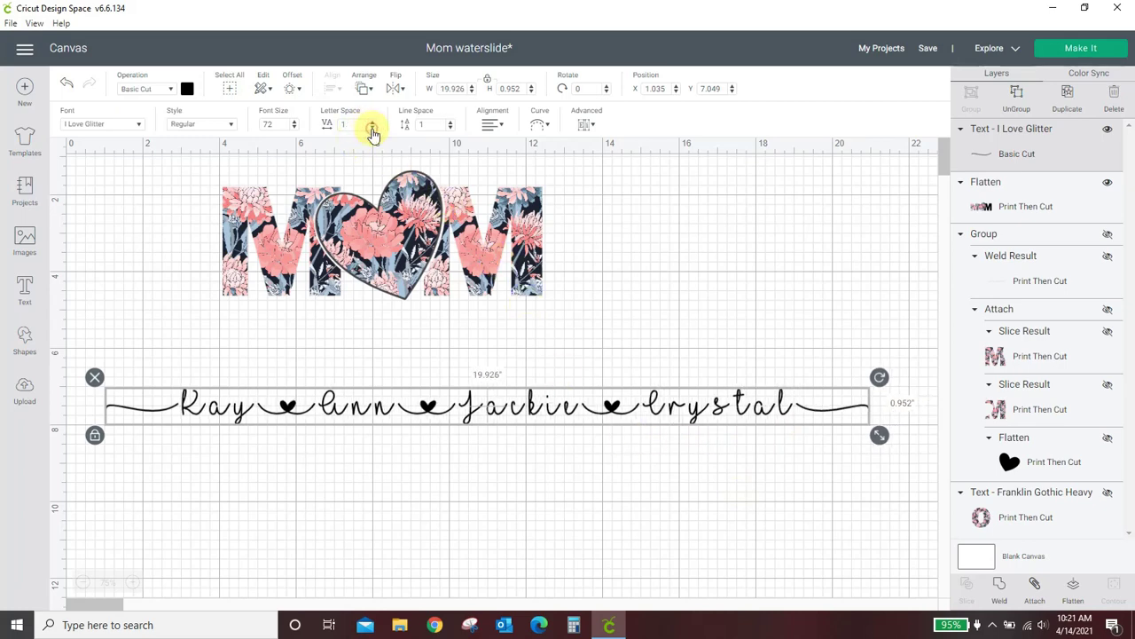
pyautogui.click(371, 128)
pyautogui.click(372, 128)
pyautogui.click(371, 128)
pyautogui.click(372, 128)
pyautogui.click(372, 128)
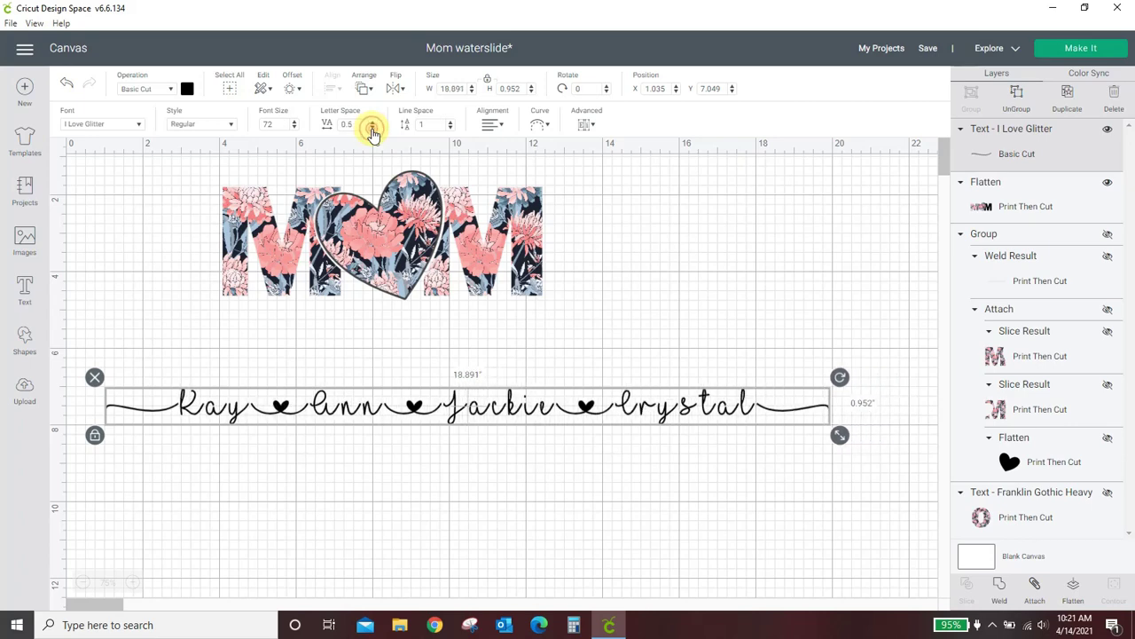
pyautogui.click(372, 128)
pyautogui.click(372, 128)
pyautogui.click(371, 128)
pyautogui.click(372, 127)
pyautogui.click(372, 128)
pyautogui.click(372, 128)
pyautogui.click(371, 127)
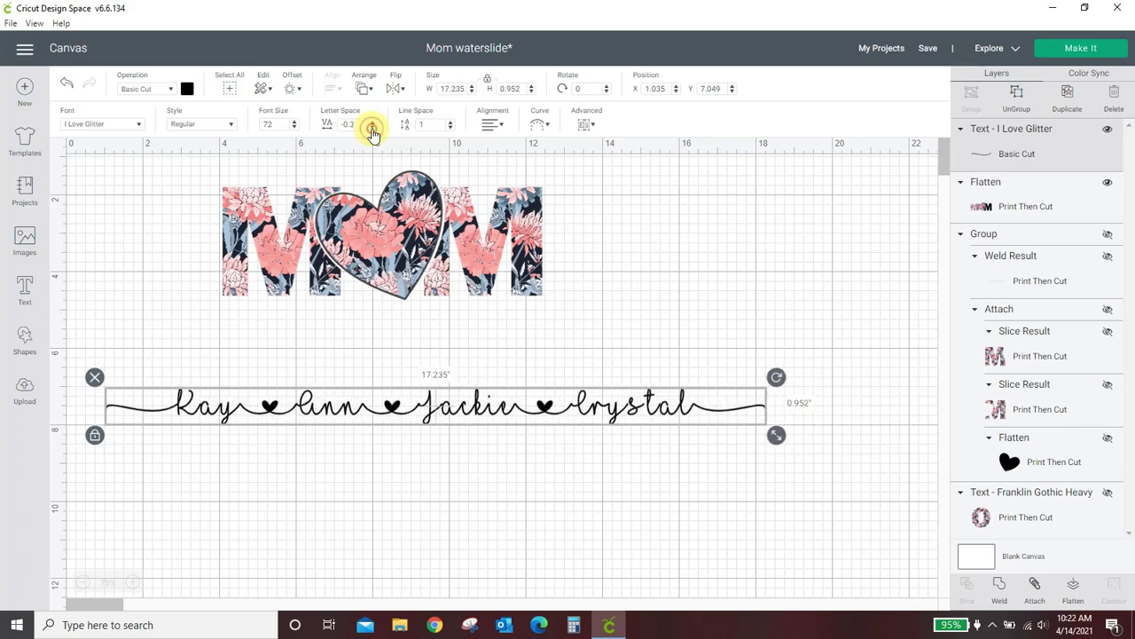
pyautogui.click(372, 127)
pyautogui.click(372, 128)
pyautogui.click(372, 128)
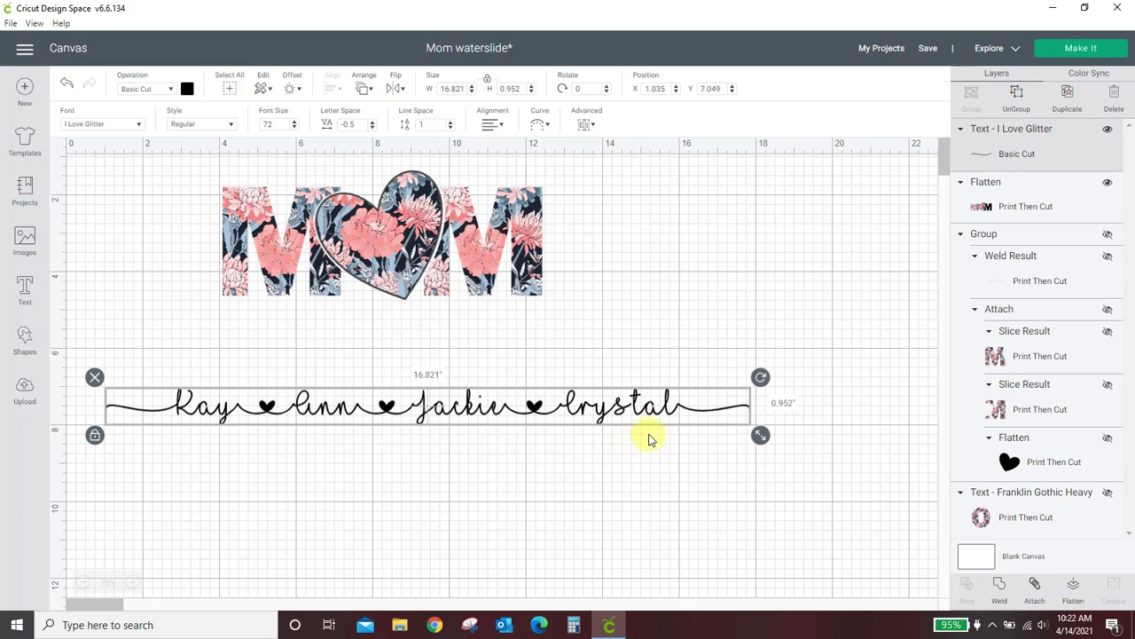
# Ungroup the names text and close the gaps between the s, t, a and l of the fourth name
pyautogui.click(1018, 99)
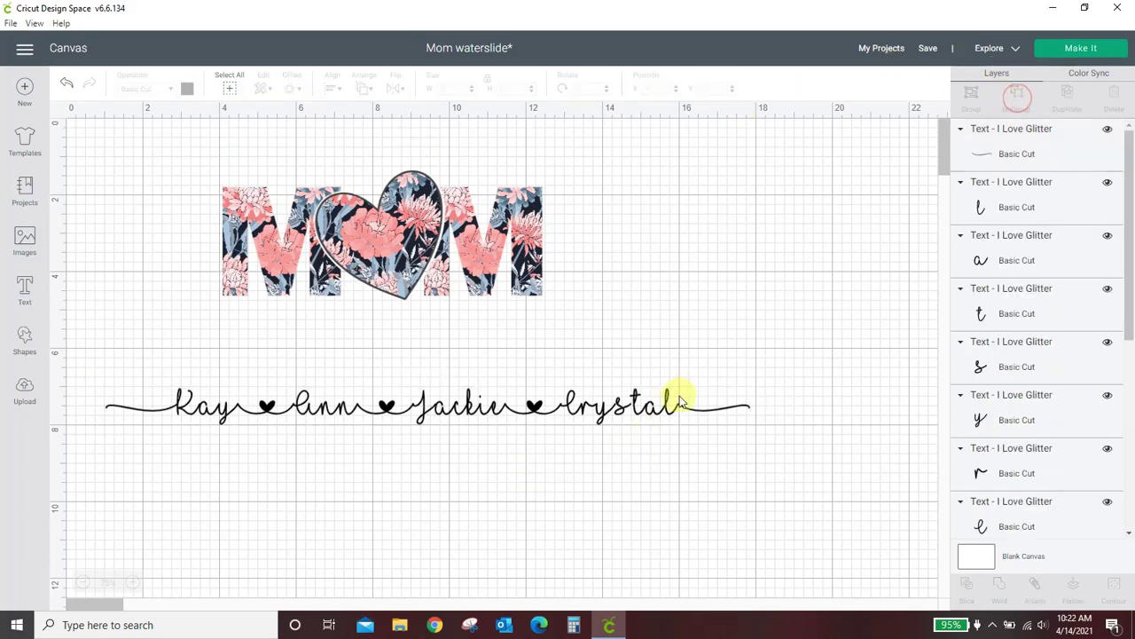
pyautogui.click(625, 416)
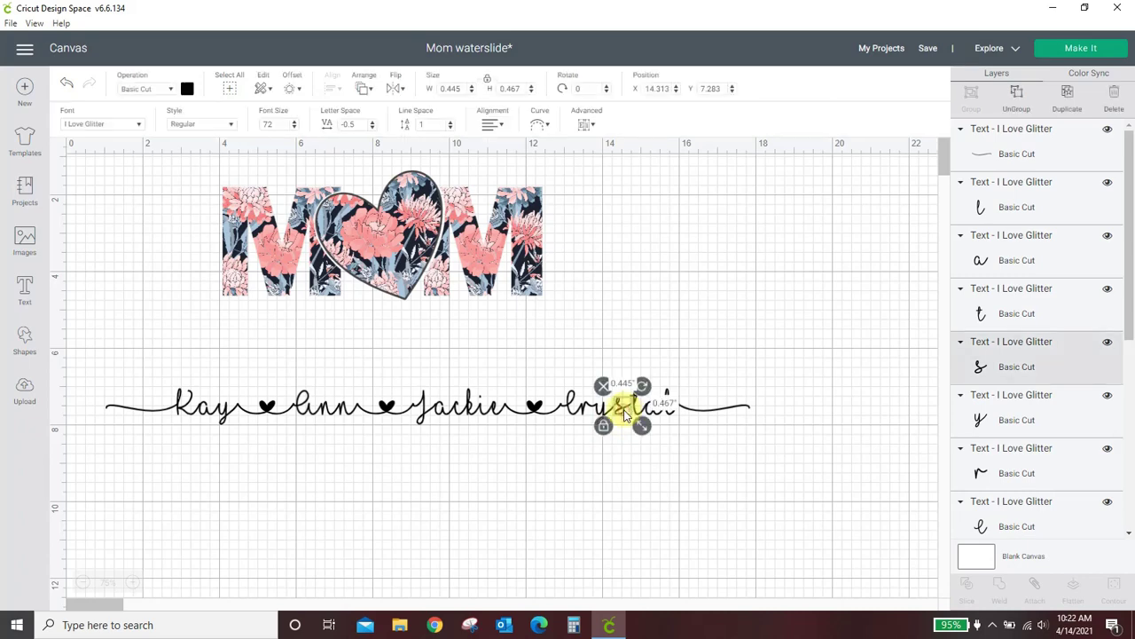
pyautogui.moveTo(626, 415); pyautogui.dragTo(661, 404)
pyautogui.click(635, 410)
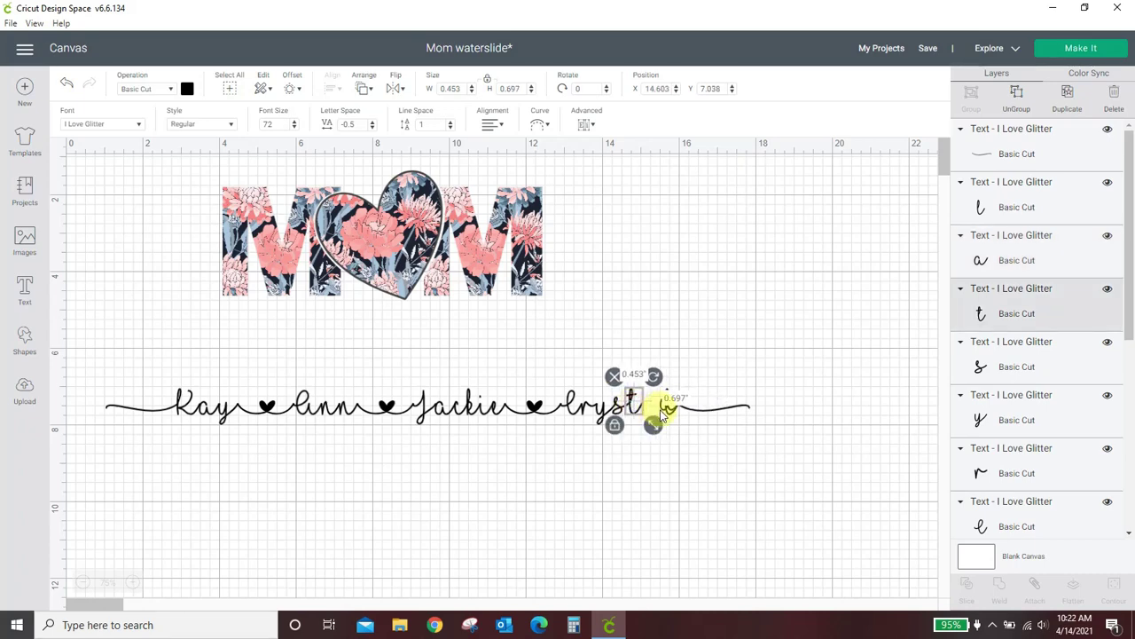
pyautogui.moveTo(661, 410)
pyautogui.mouseDown()
pyautogui.moveTo(690, 410)
pyautogui.moveTo(649, 413)
pyautogui.mouseUp()
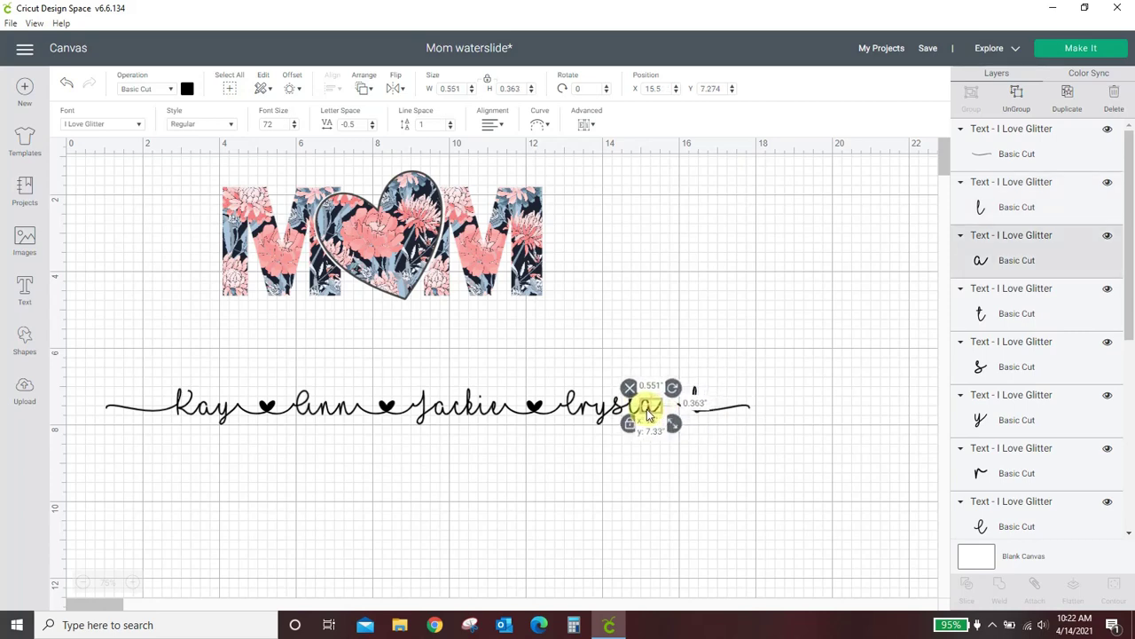
pyautogui.click(704, 433)
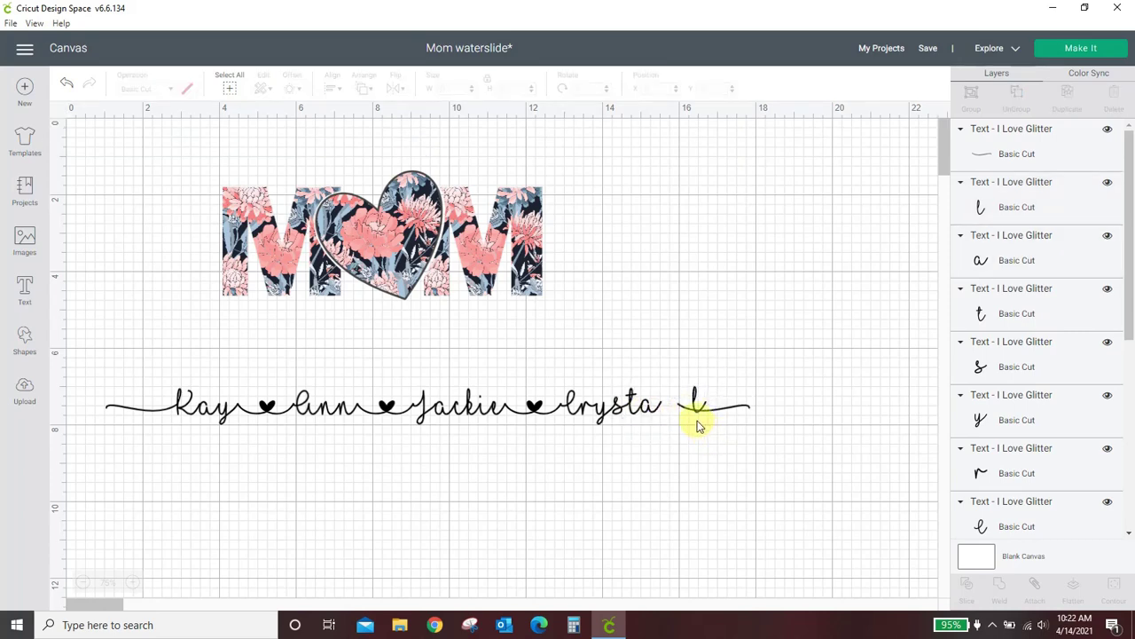
pyautogui.moveTo(700, 399); pyautogui.dragTo(670, 403)
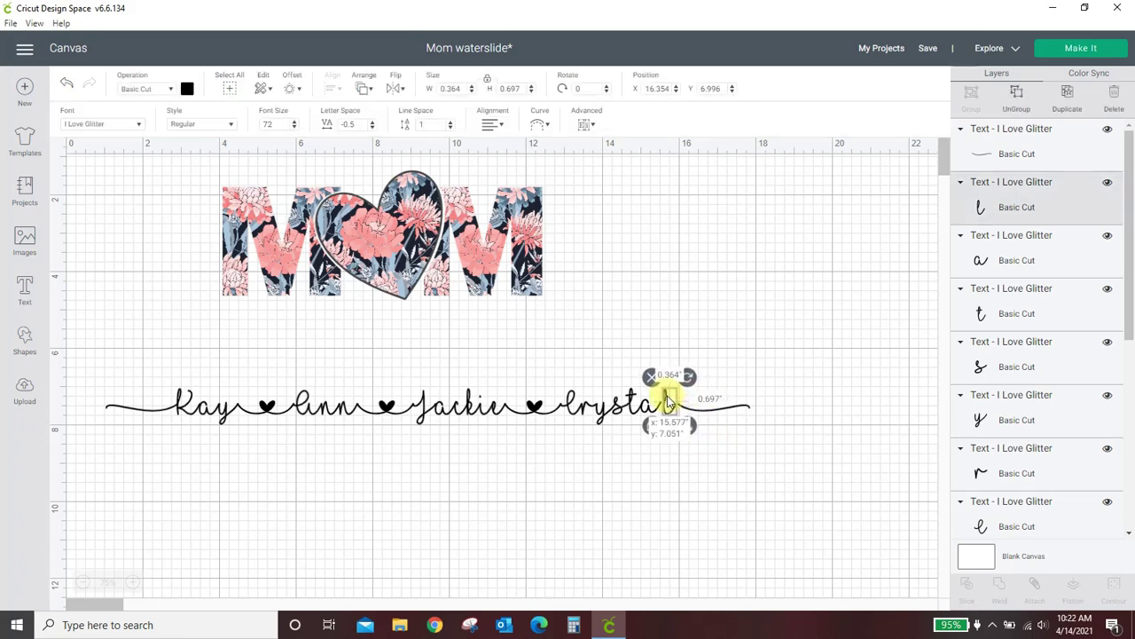
pyautogui.click(703, 443)
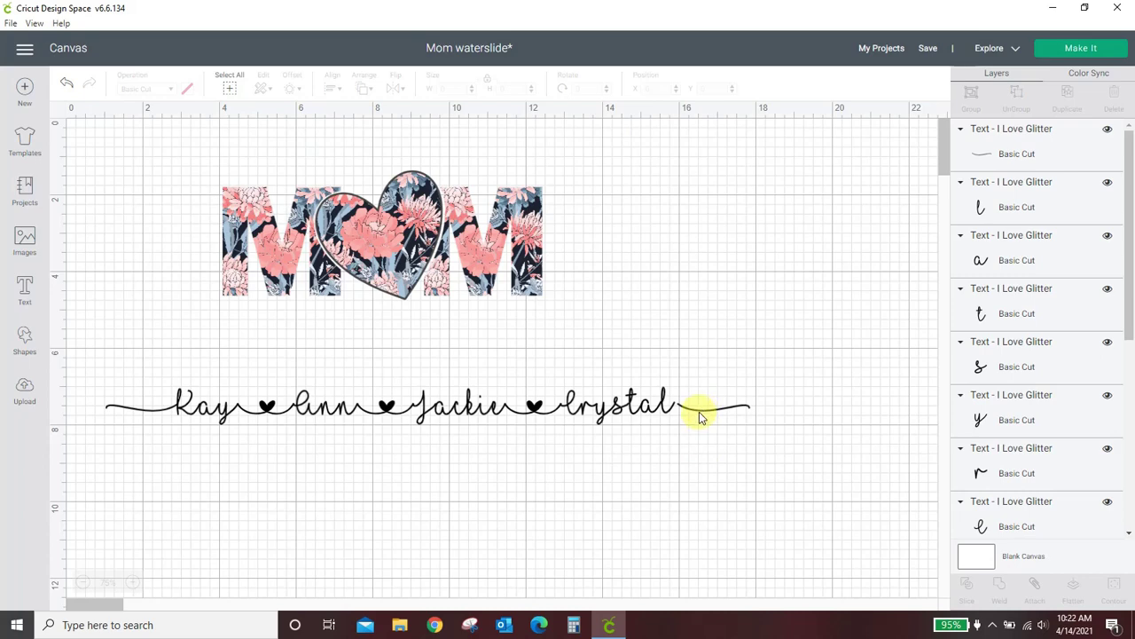
# Join the end swash to the fourth name and fine-tune the positions of that name's a and l
pyautogui.click(699, 415)
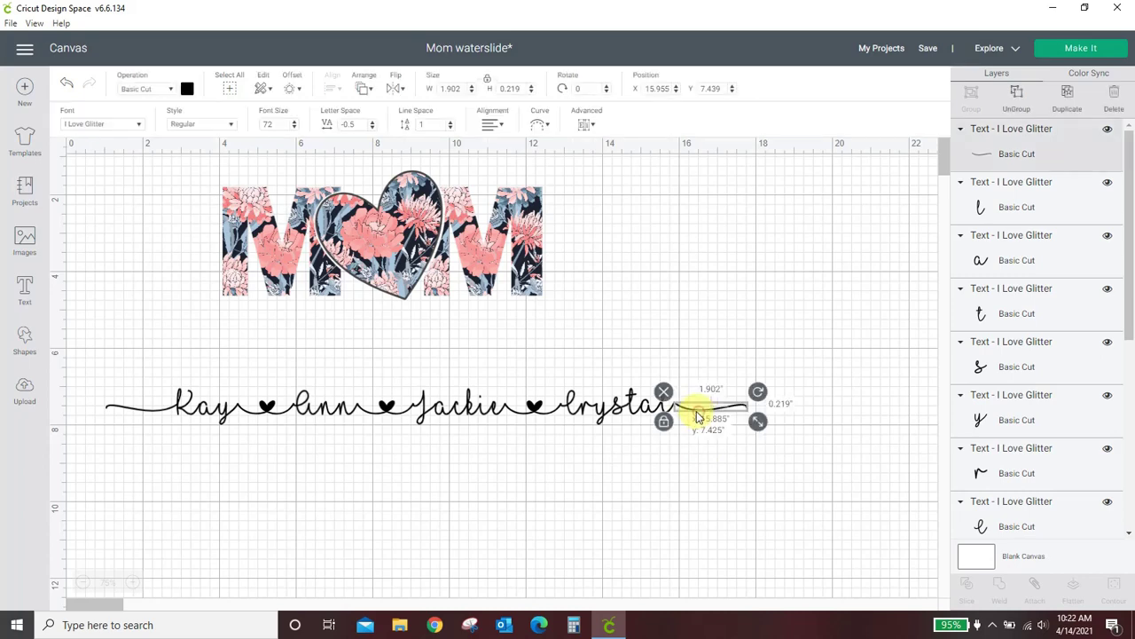
pyautogui.click(691, 469)
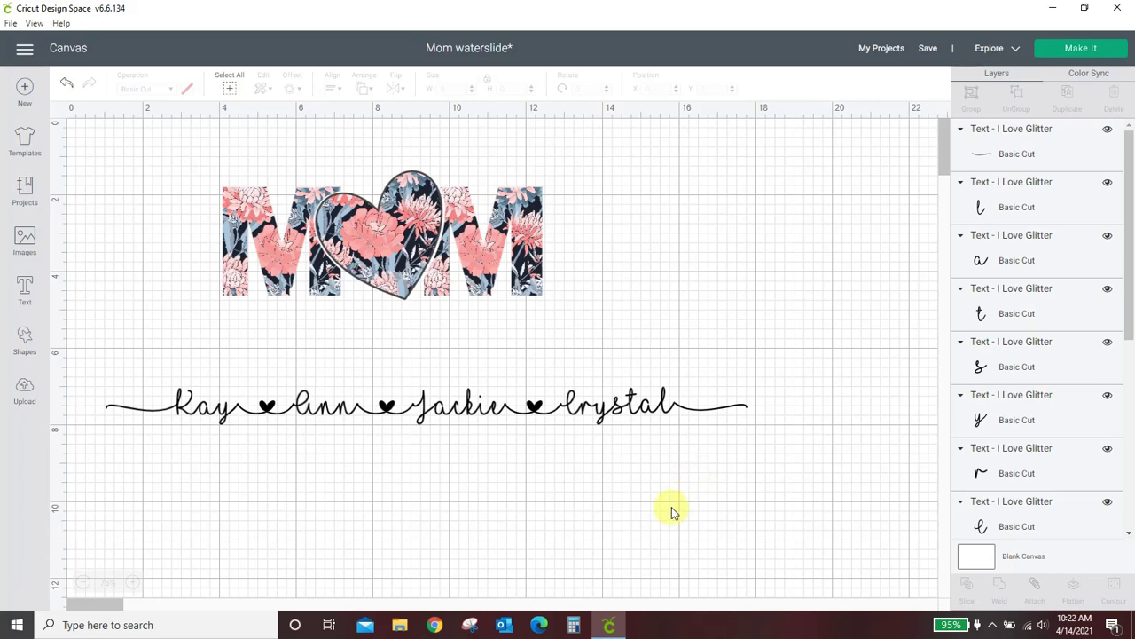
pyautogui.click(649, 403)
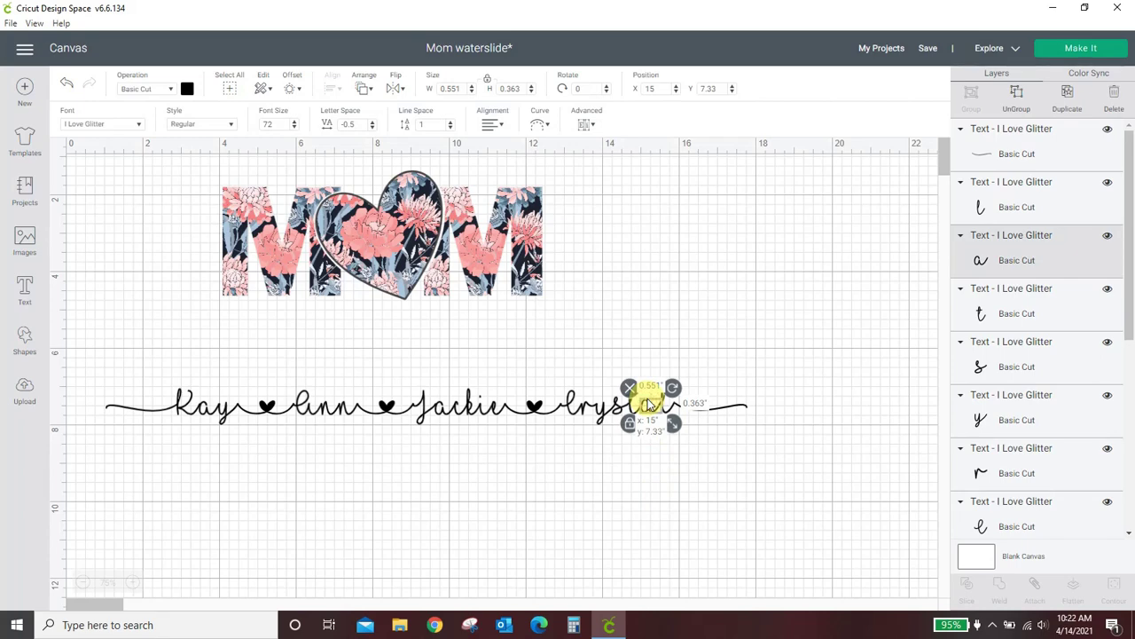
pyautogui.click(729, 333)
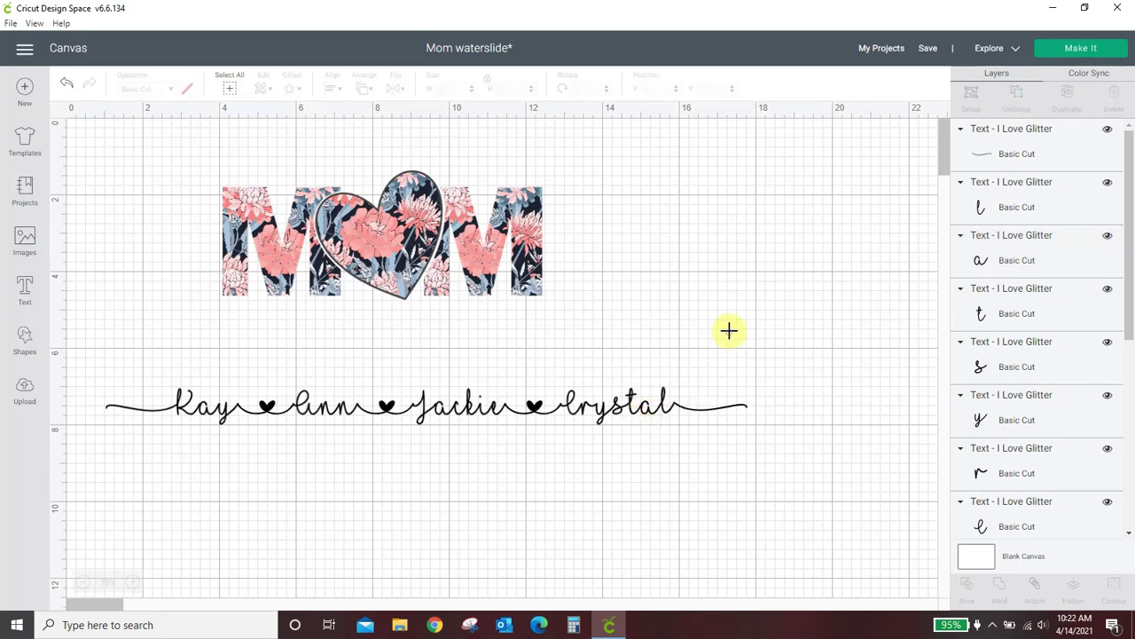
pyautogui.click(667, 396)
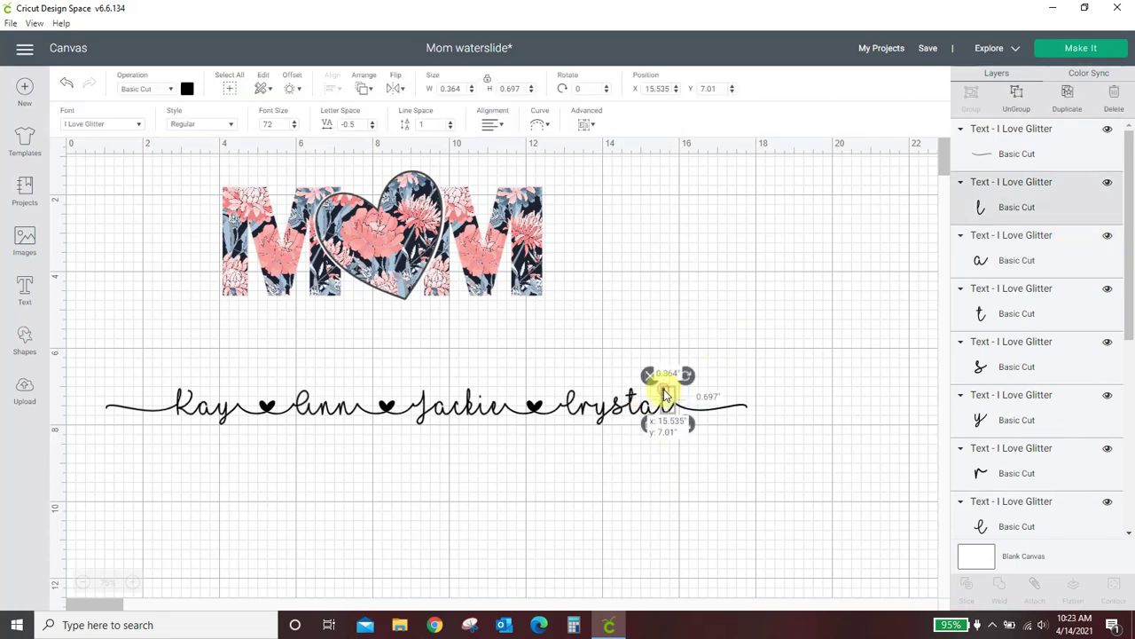
pyautogui.click(700, 351)
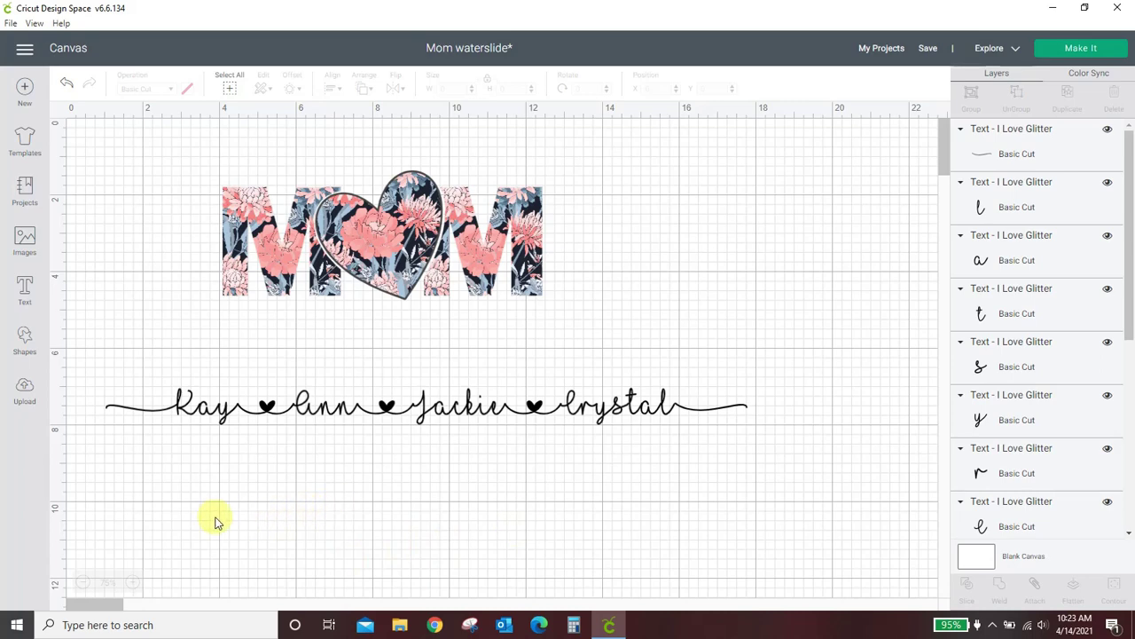
pyautogui.moveTo(91, 341); pyautogui.dragTo(815, 447)
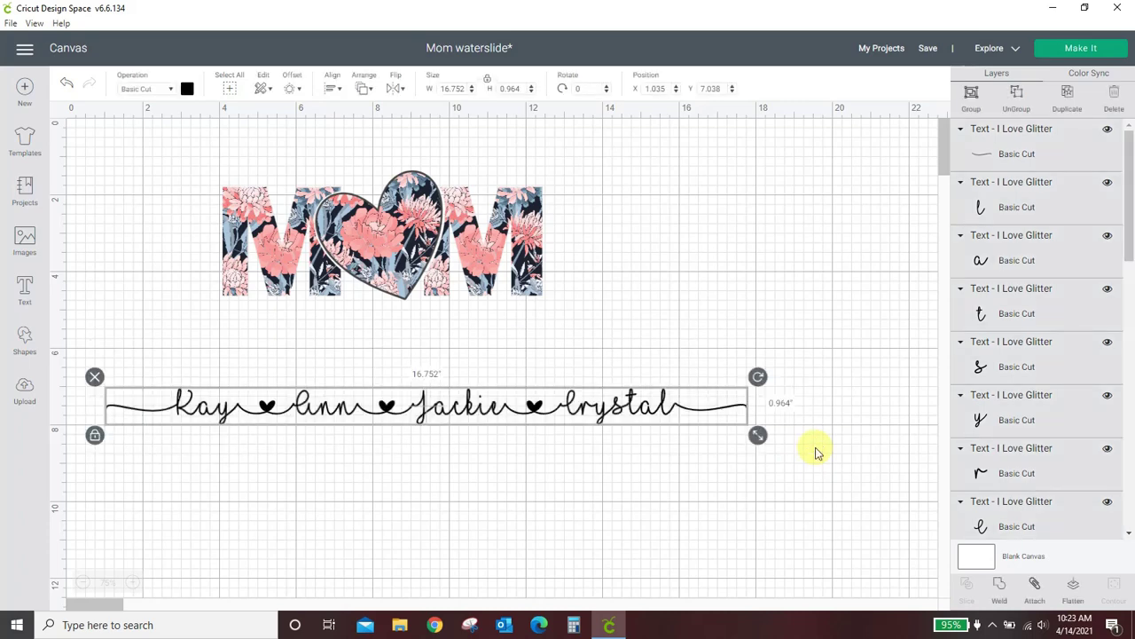
pyautogui.click(999, 590)
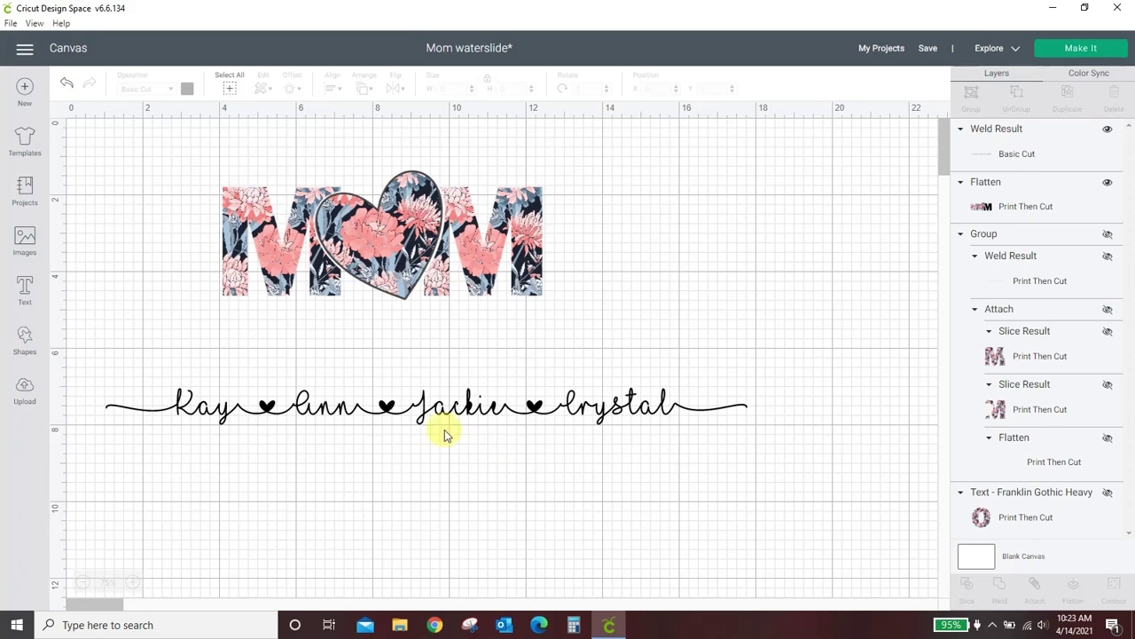
pyautogui.click(69, 85)
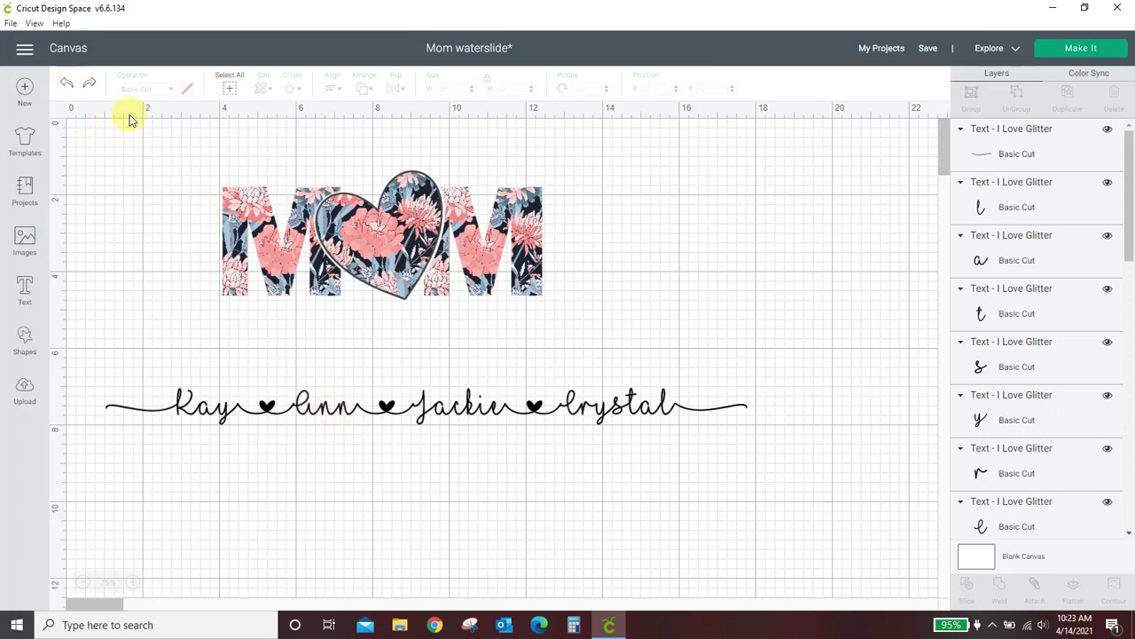
# Adjust the k and its neighbouring letter in the third name so the letters connect cleanly without overlapping
pyautogui.click(470, 417)
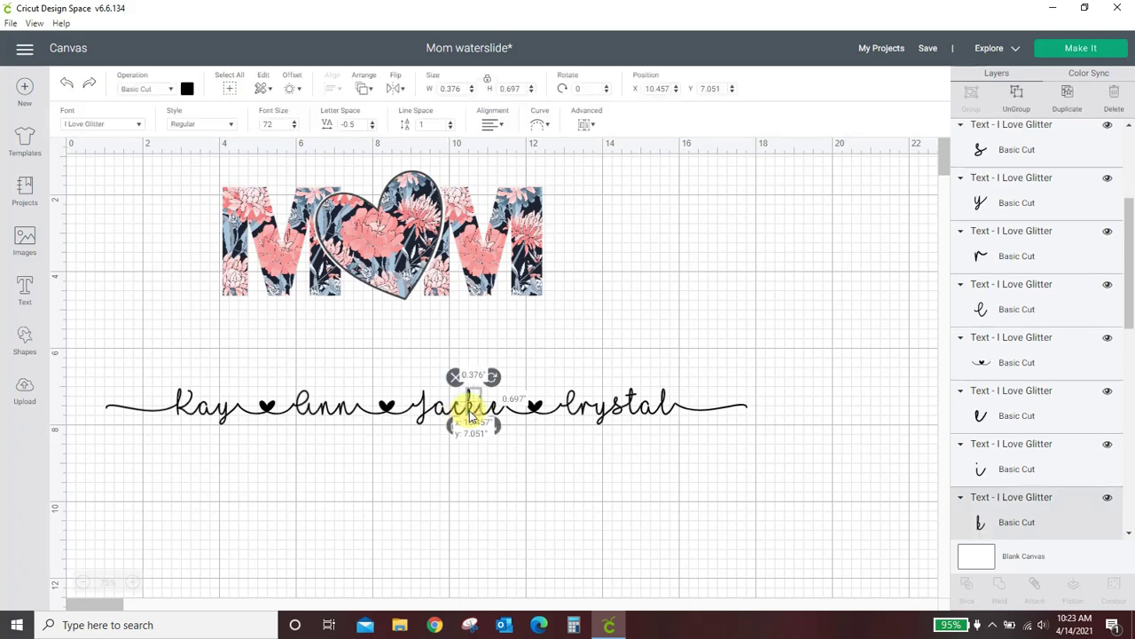
pyautogui.moveTo(470, 417); pyautogui.dragTo(496, 404)
pyautogui.click(498, 415)
pyautogui.click(517, 453)
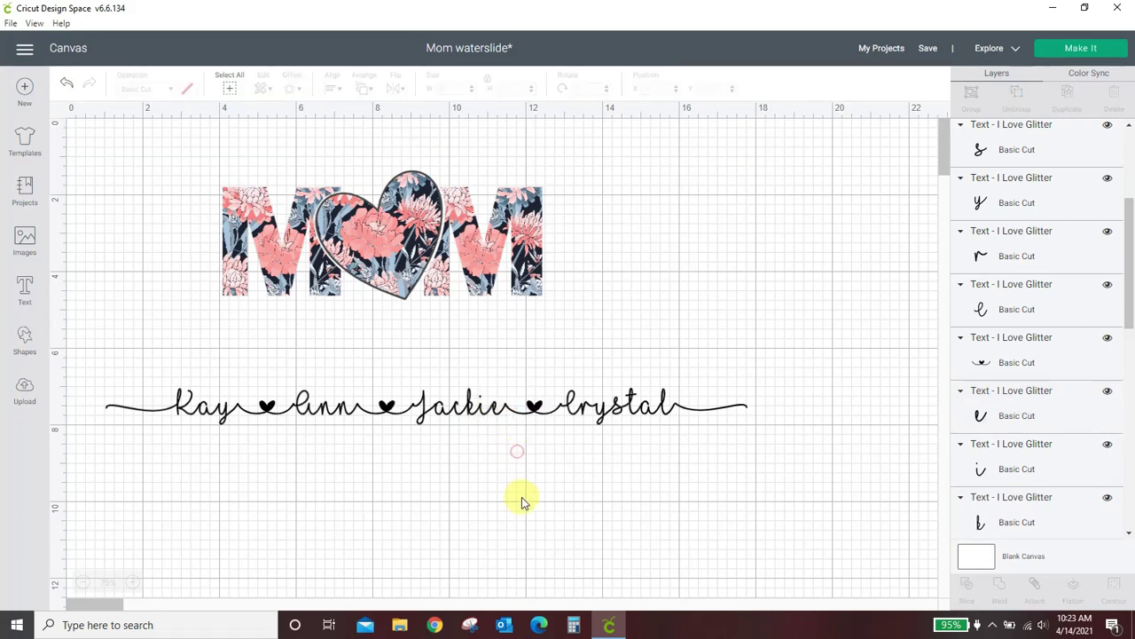
# Weld all letters, hearts and swashes of the names line into one shape and move it closer to the MOM design
pyautogui.moveTo(89, 351); pyautogui.dragTo(807, 456)
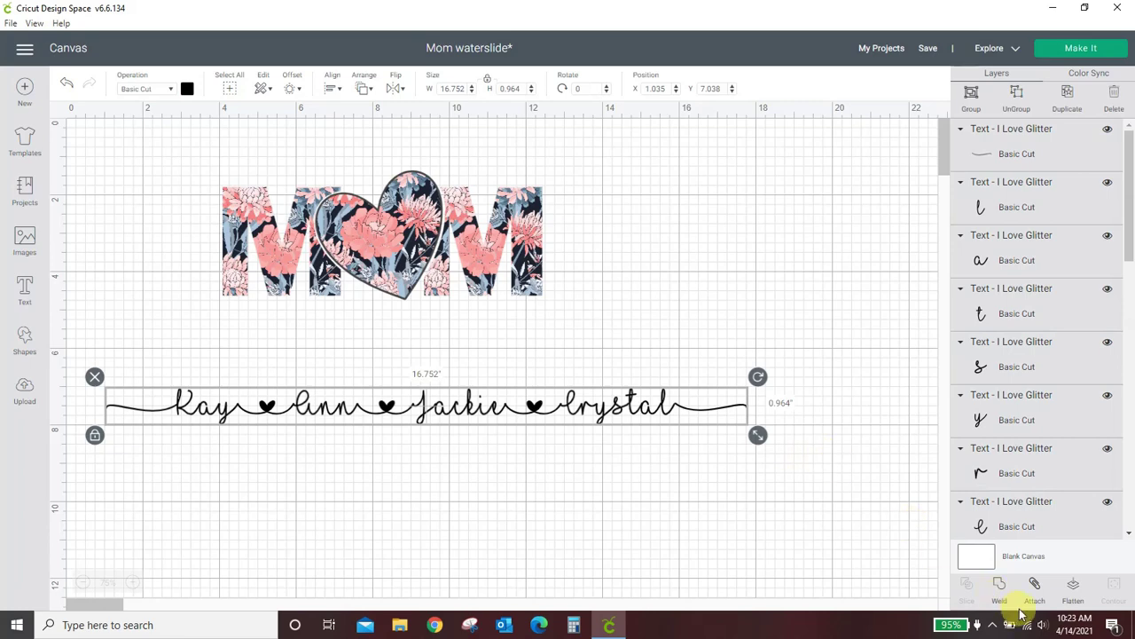
pyautogui.click(1000, 590)
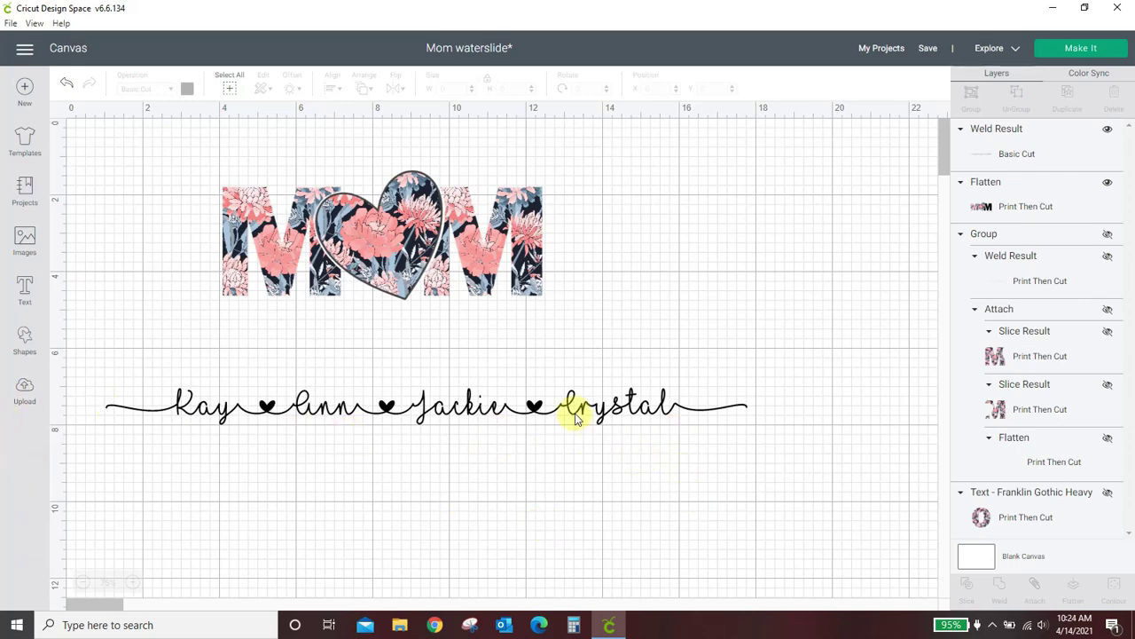
pyautogui.moveTo(582, 411); pyautogui.dragTo(652, 385)
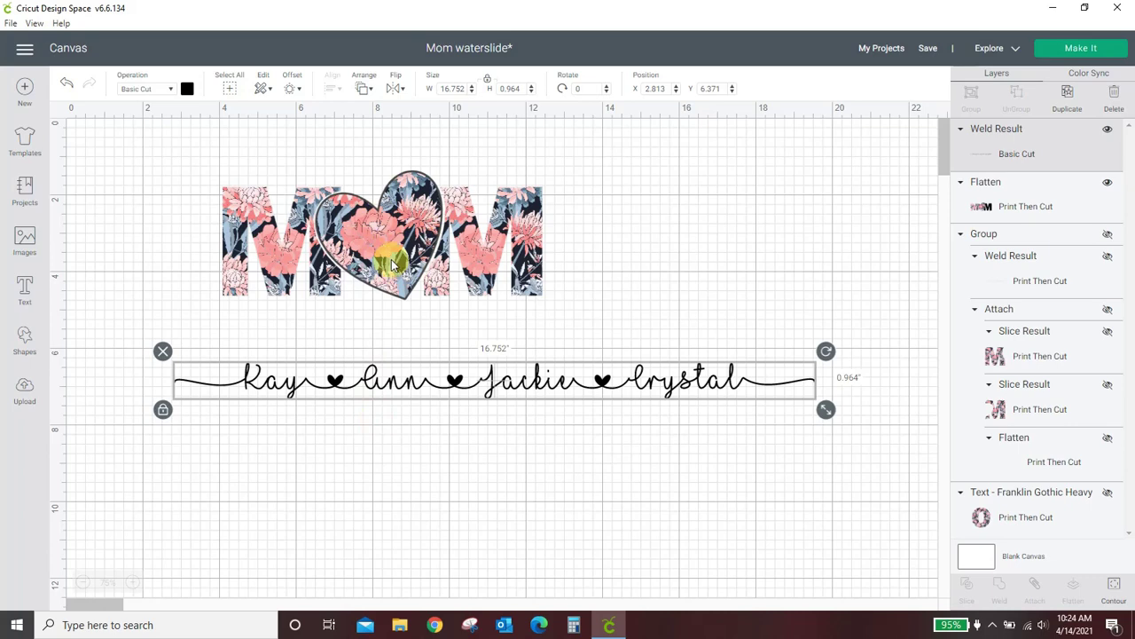
# Set the welded names line to Standard Print Then Cut and color it with the project's light pink
pyautogui.click(173, 90)
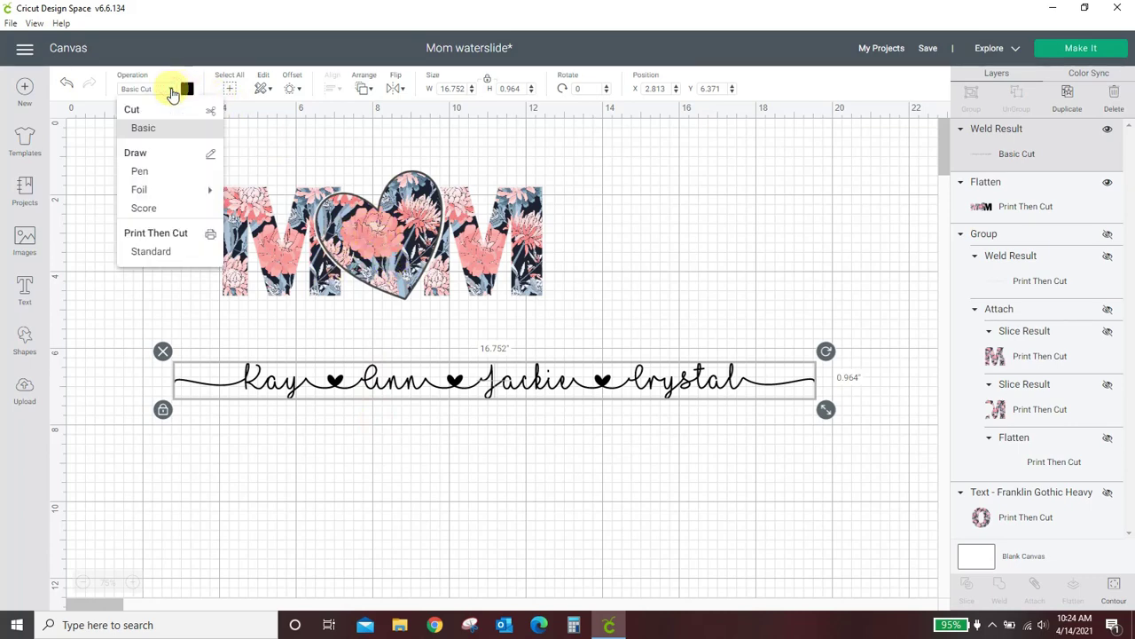
pyautogui.click(151, 252)
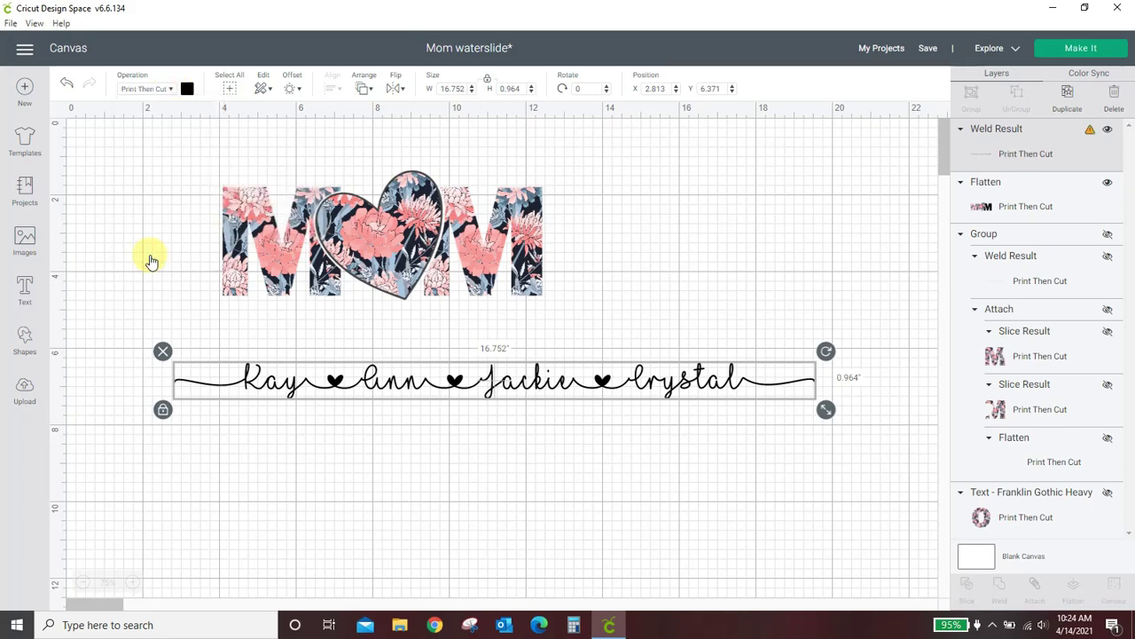
pyautogui.click(186, 89)
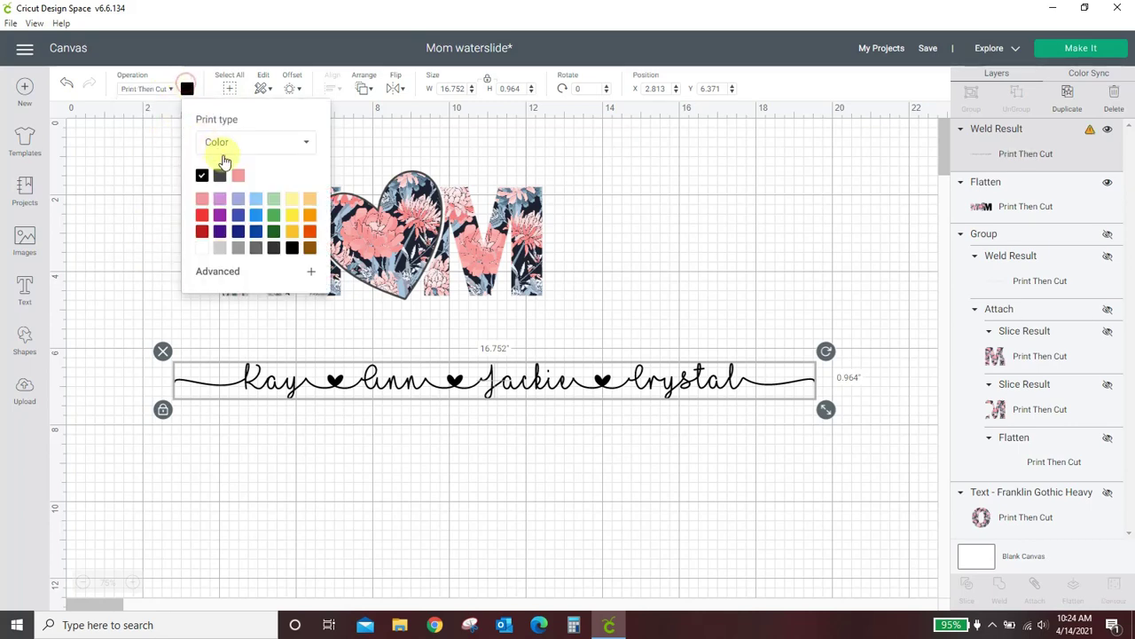
pyautogui.click(238, 175)
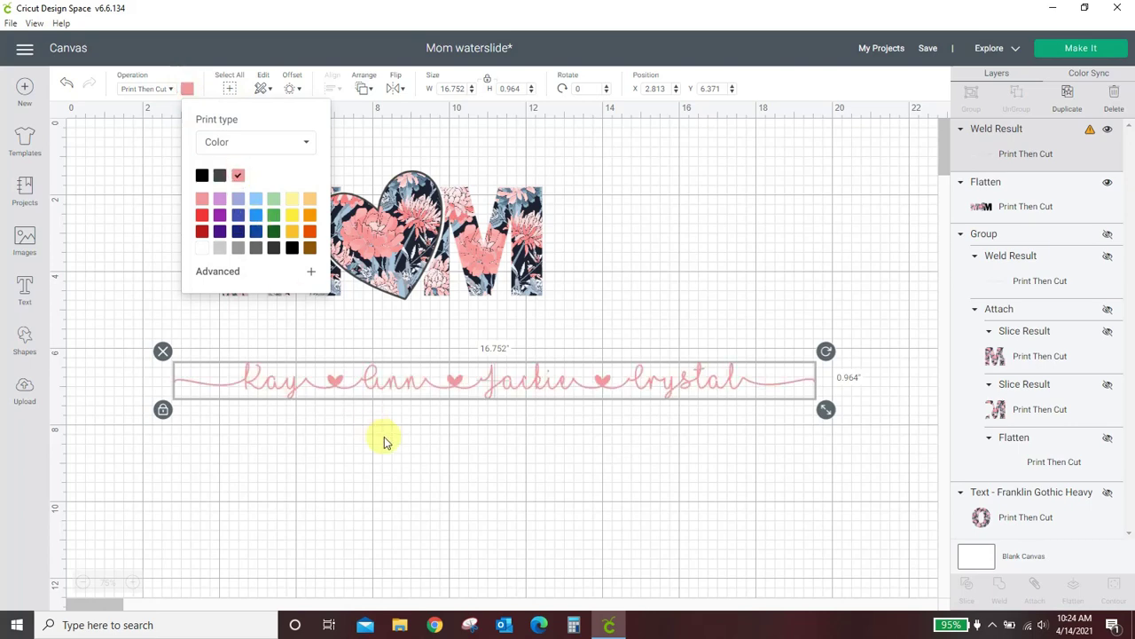
# Scale the names line down to about 9.88 inches wide and place it directly beneath the MOM design
pyautogui.moveTo(825, 409); pyautogui.dragTo(558, 403)
pyautogui.click(558, 403)
pyautogui.moveTo(452, 381); pyautogui.dragTo(471, 322)
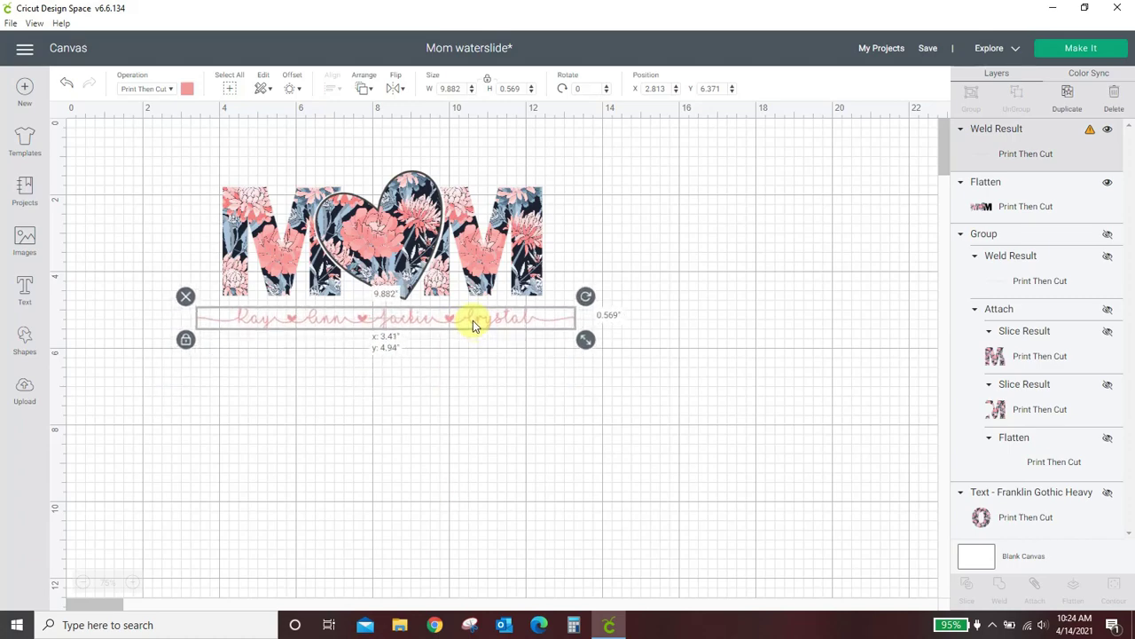
pyautogui.click(133, 583)
pyautogui.click(319, 520)
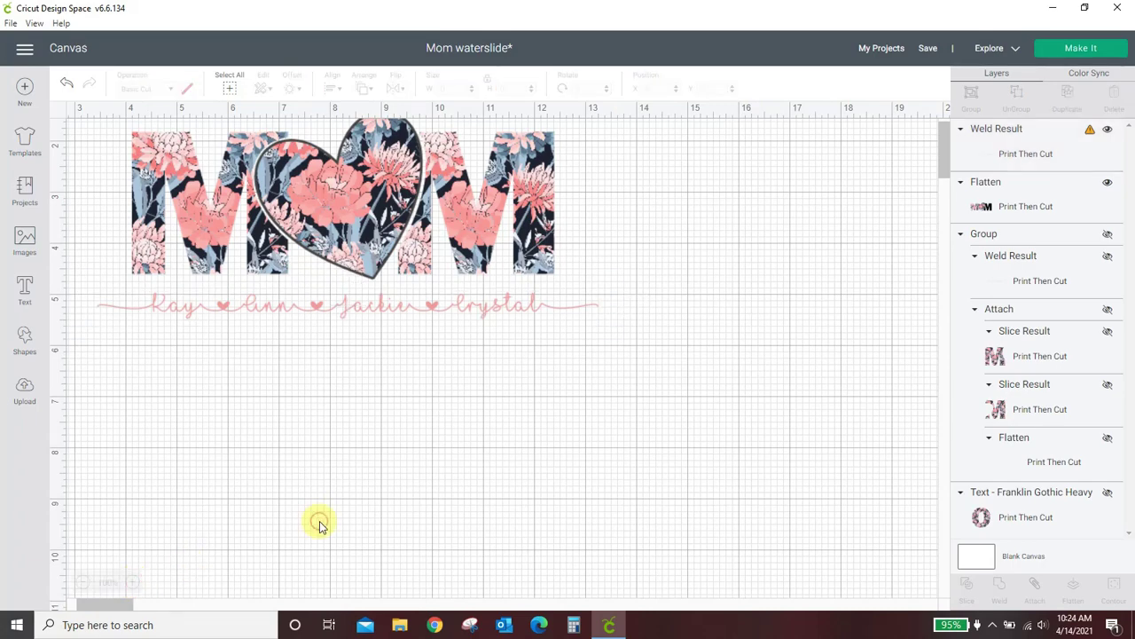
# Move the MOM design to about X 6.58, Y 2.61 and reposition the names line just beneath it
pyautogui.moveTo(424, 194); pyautogui.dragTo(577, 258)
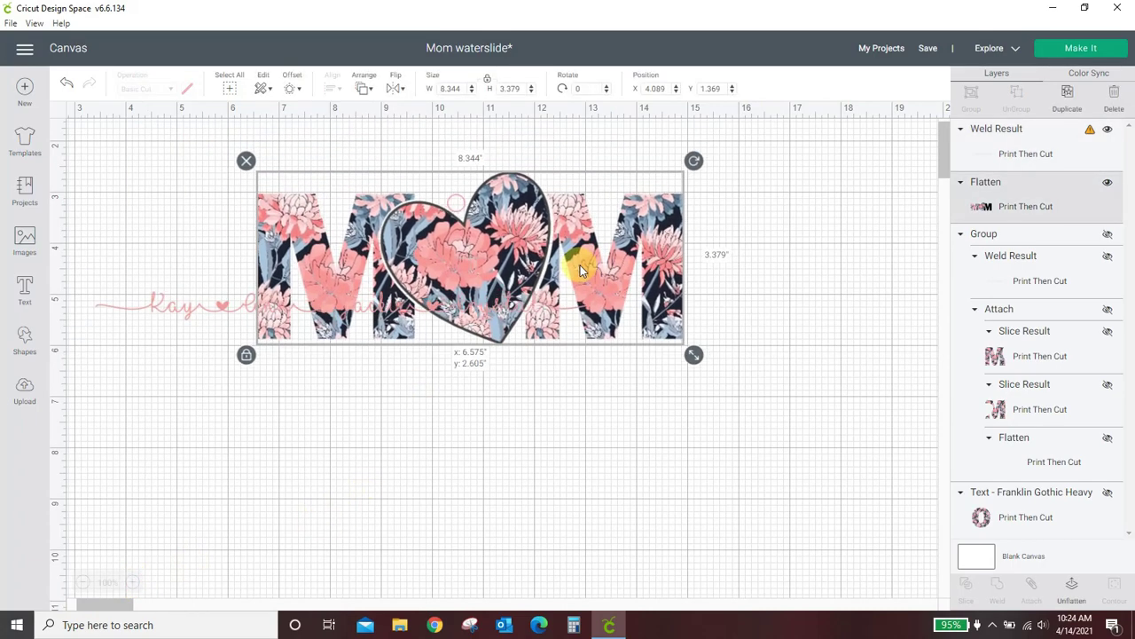
pyautogui.moveTo(185, 309); pyautogui.dragTo(298, 375)
pyautogui.click(349, 465)
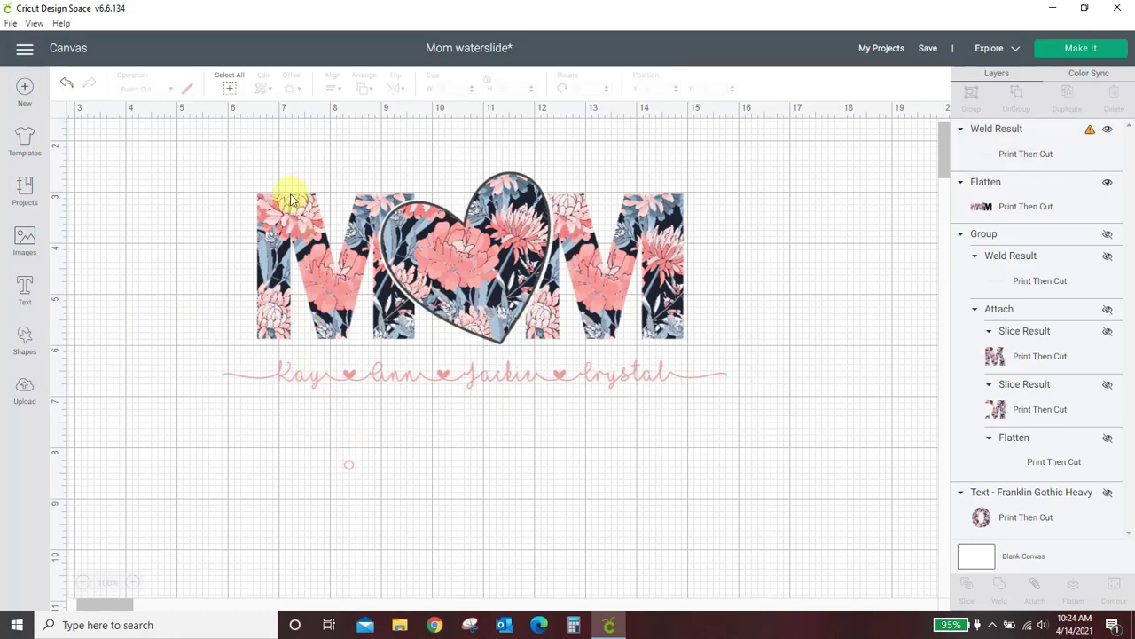
# Select the MOM design and the names line together and center them horizontally on each other
pyautogui.moveTo(215, 160); pyautogui.dragTo(790, 473)
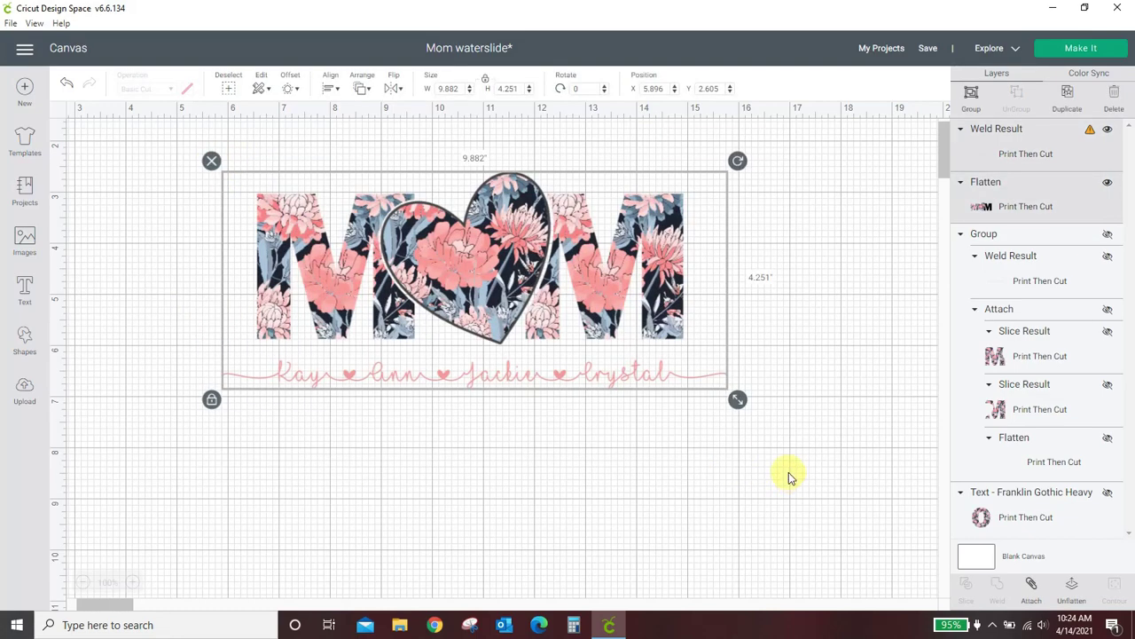
pyautogui.click(331, 86)
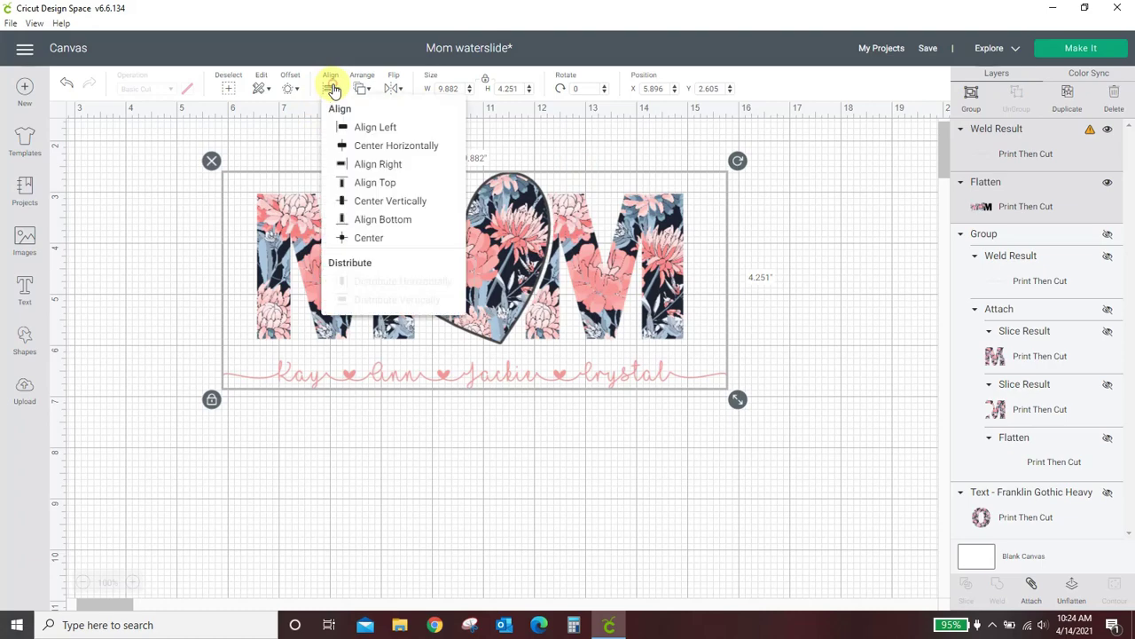
pyautogui.click(348, 146)
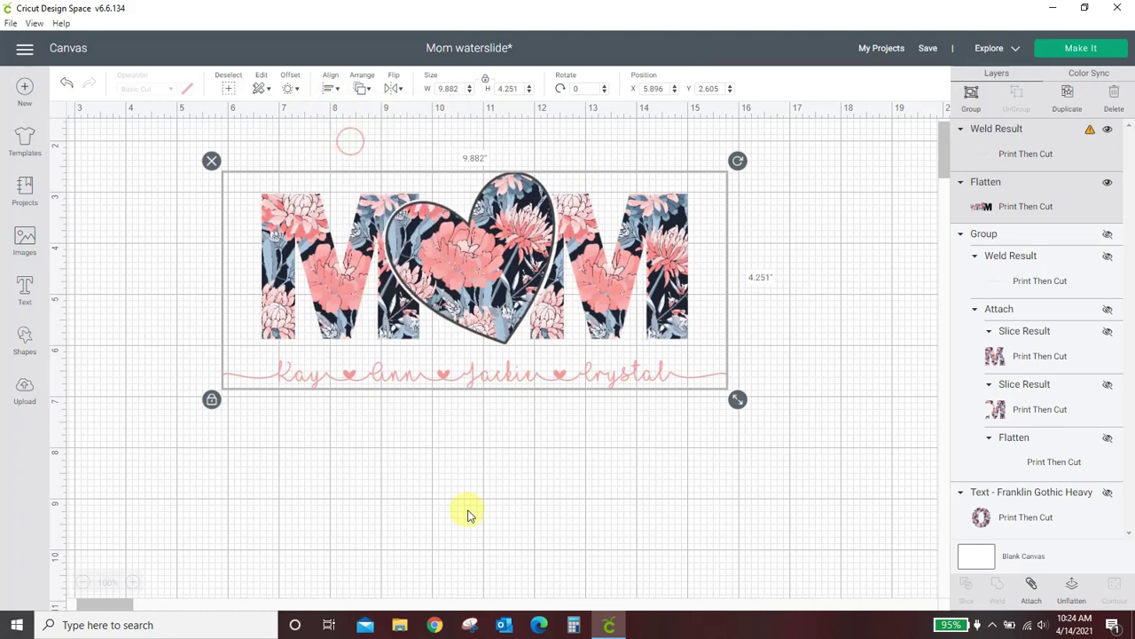
# Attach the MOM design and the names line, and flatten them into a single printable image
pyautogui.click(1025, 585)
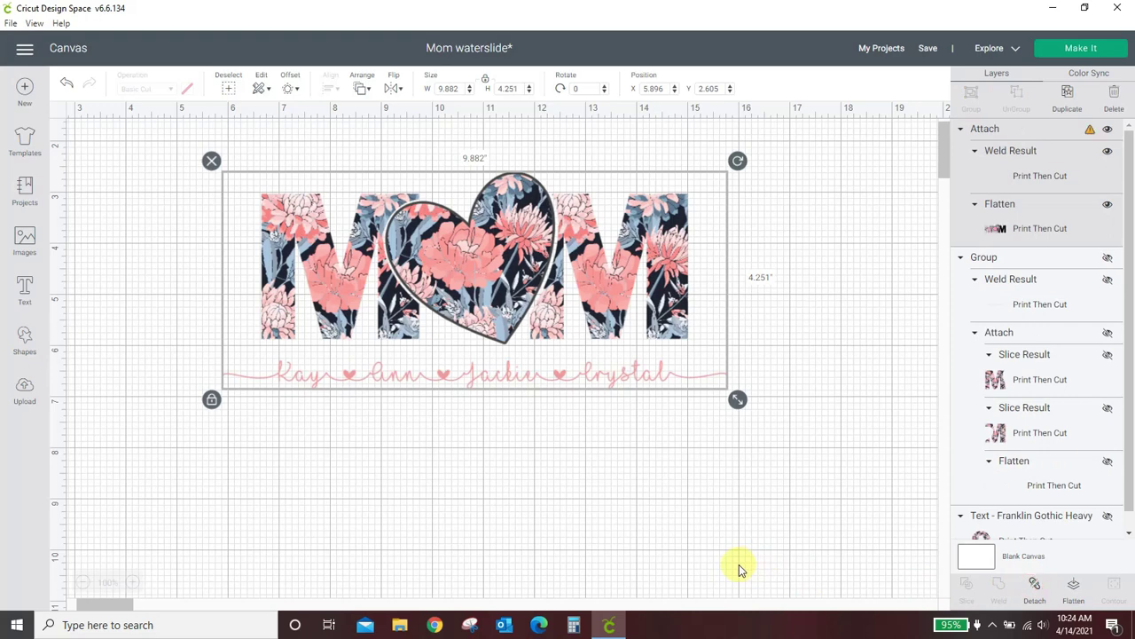
pyautogui.click(741, 568)
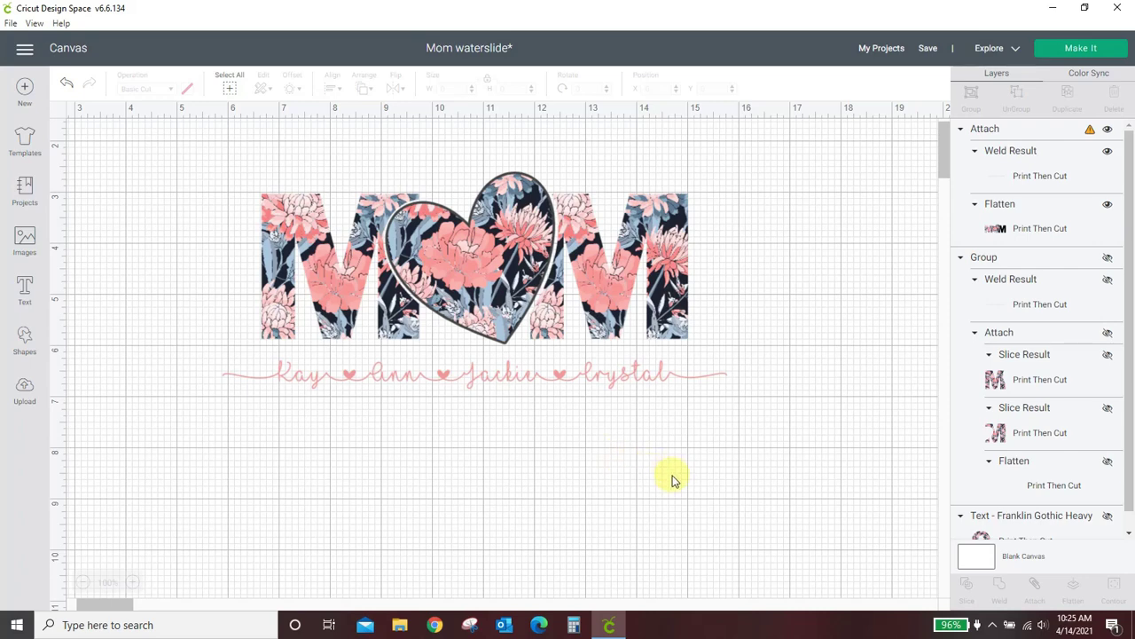
pyautogui.click(591, 317)
pyautogui.click(1072, 587)
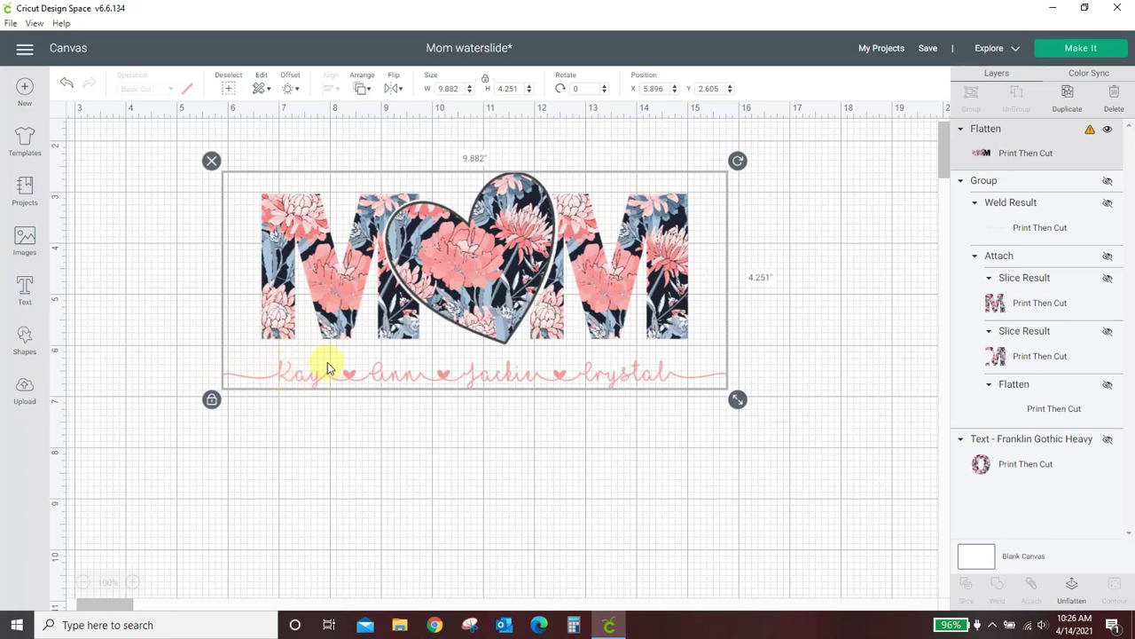
# Add a welded offset with rounded corners at a distance of 0.07 in around the flattened MOM and names design
pyautogui.click(497, 471)
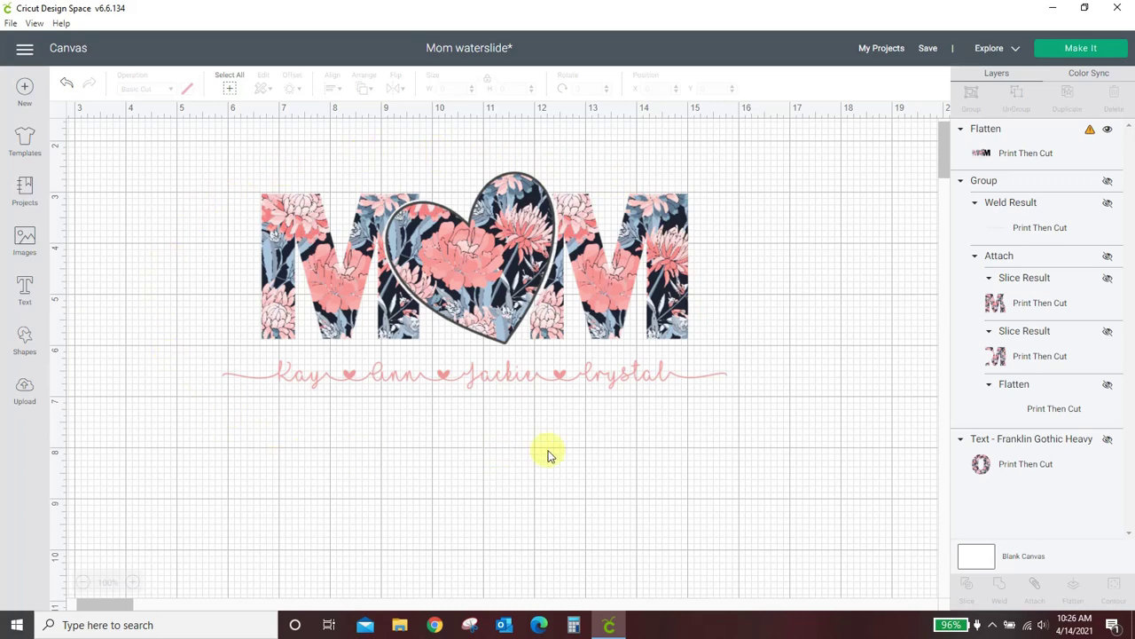
pyautogui.click(337, 287)
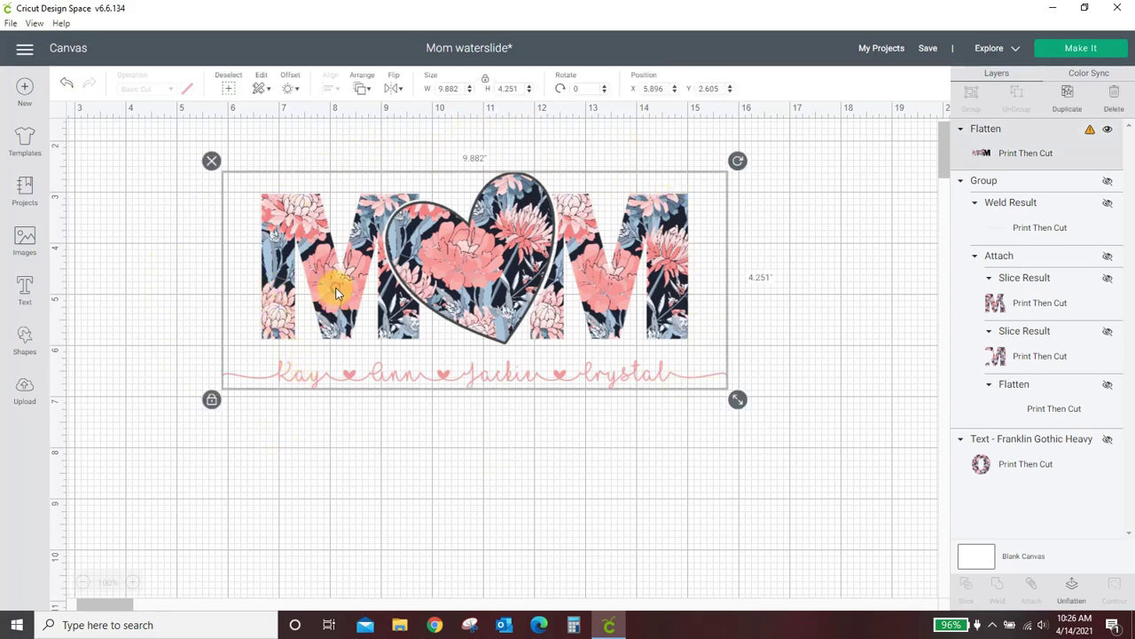
pyautogui.click(288, 89)
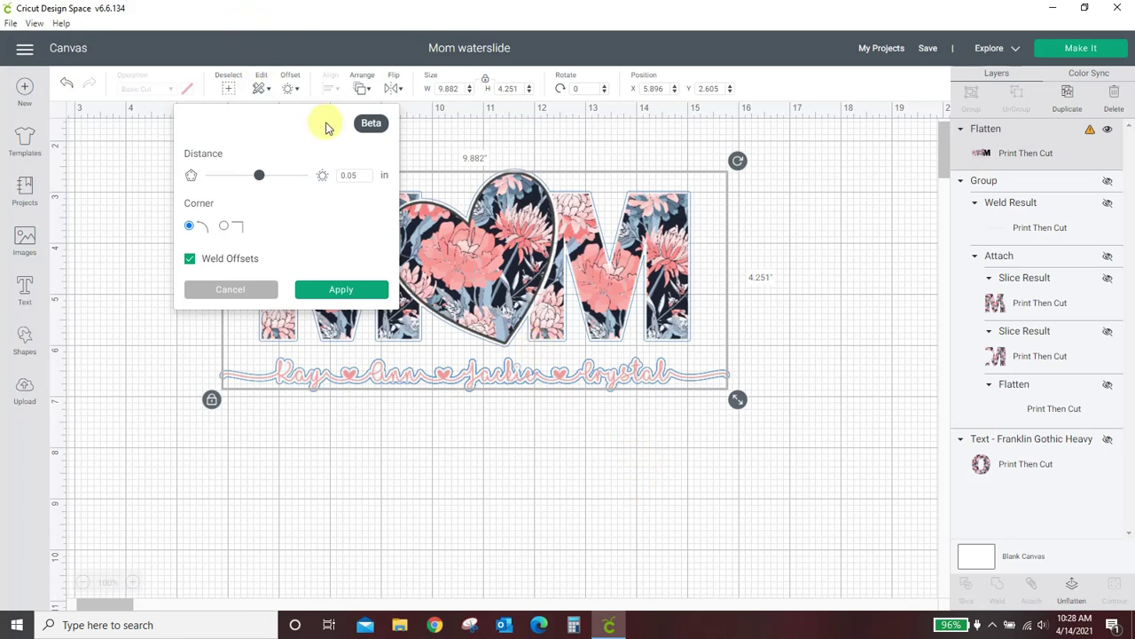
pyautogui.click(362, 175)
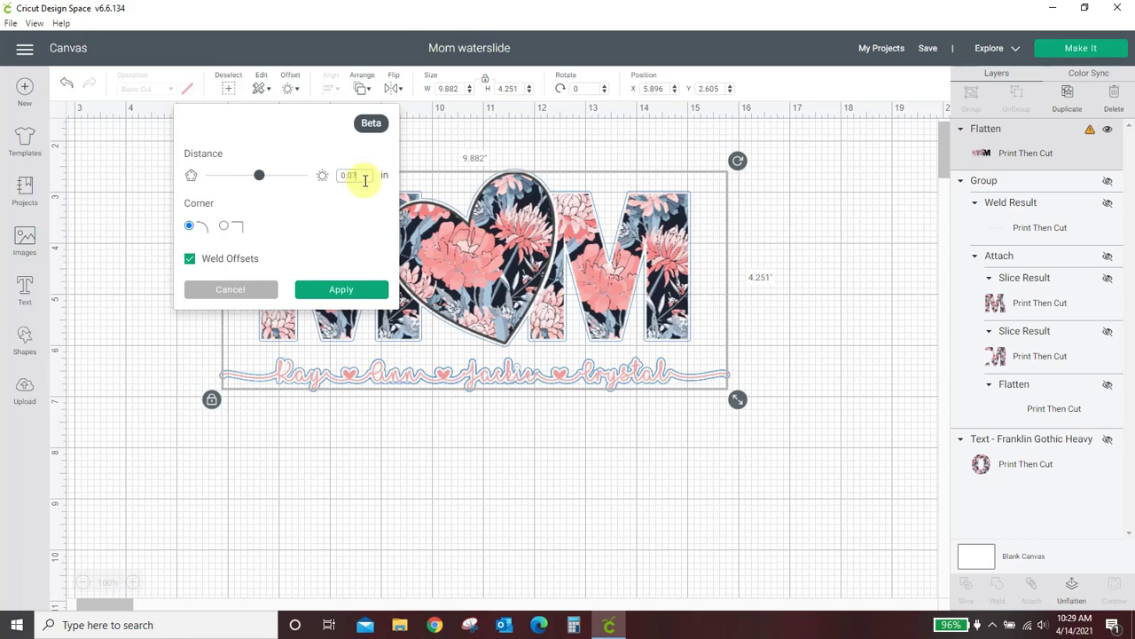
pyautogui.click(338, 215)
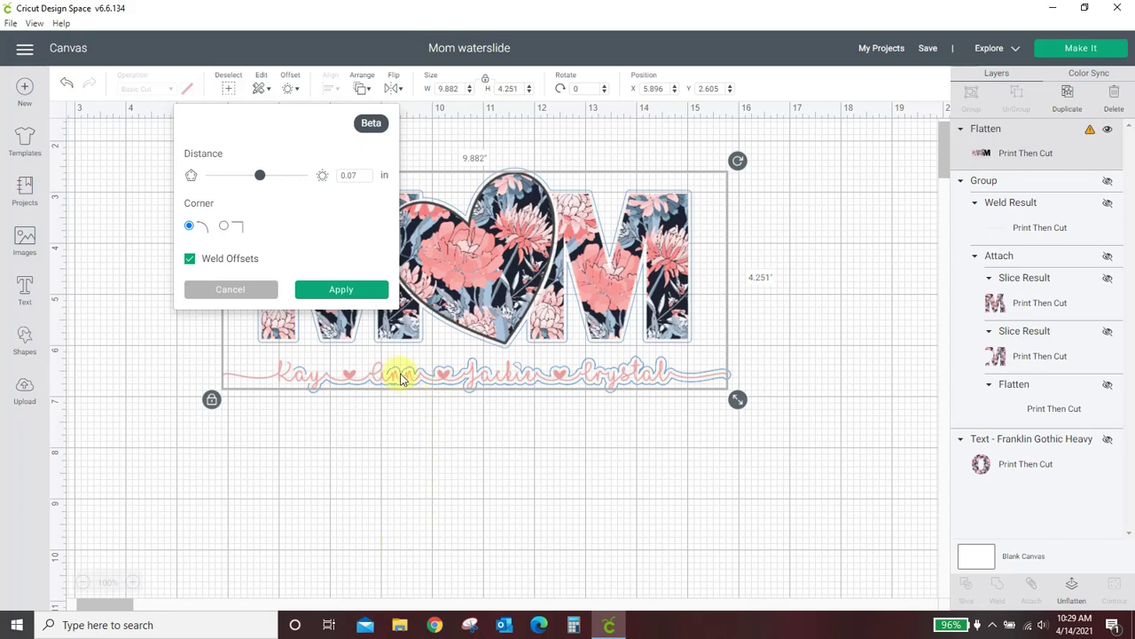
pyautogui.click(369, 293)
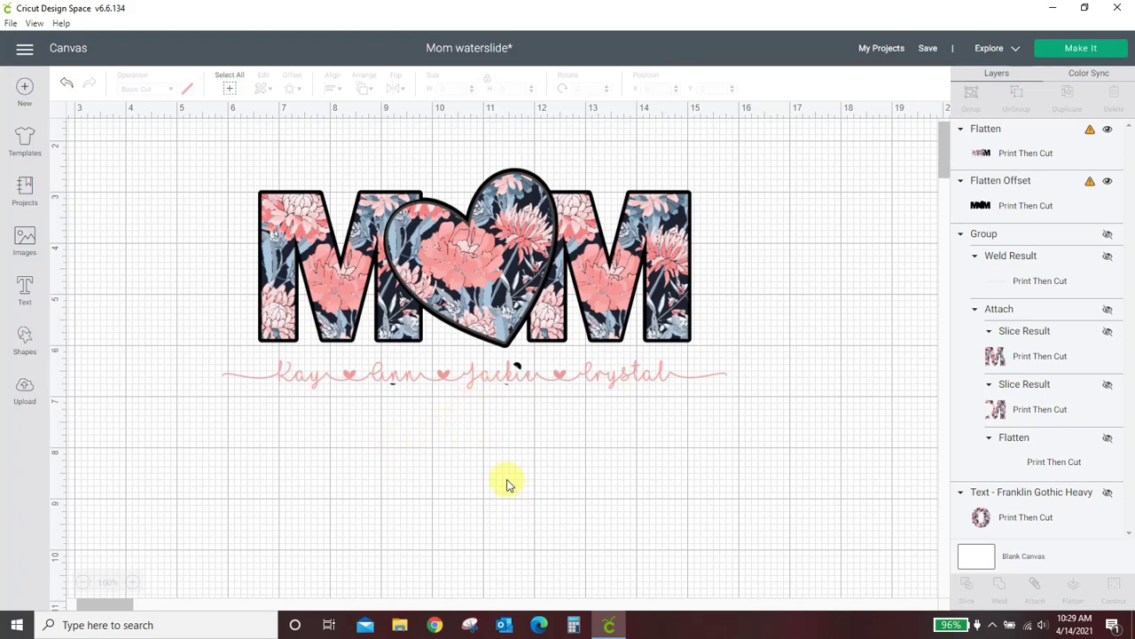
# Recolor the offset layer behind the MOM and names design to white
pyautogui.click(987, 206)
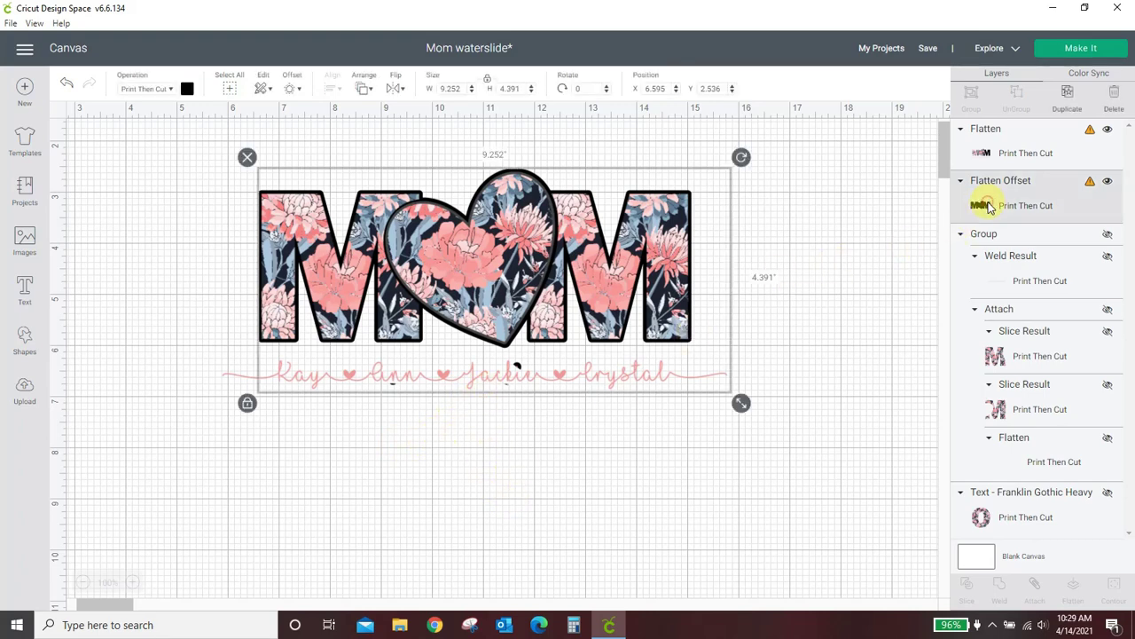
pyautogui.click(186, 89)
pyautogui.click(202, 247)
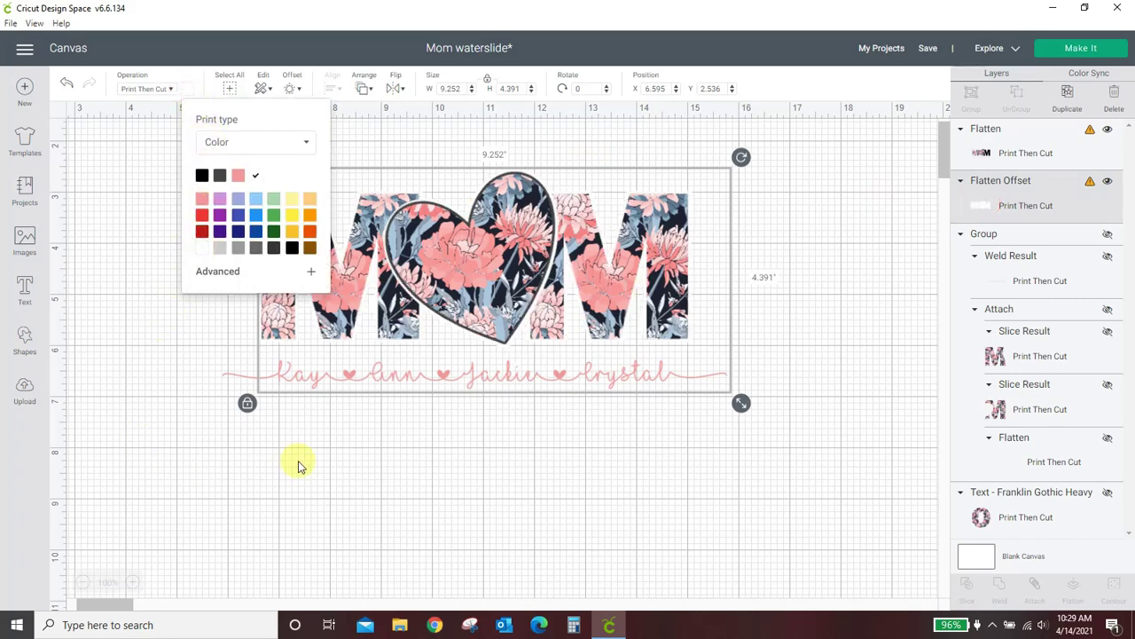
# Select the MOM and names design together with its white offset and flatten them into one printable image
pyautogui.click(654, 494)
pyautogui.moveTo(172, 168); pyautogui.dragTo(810, 518)
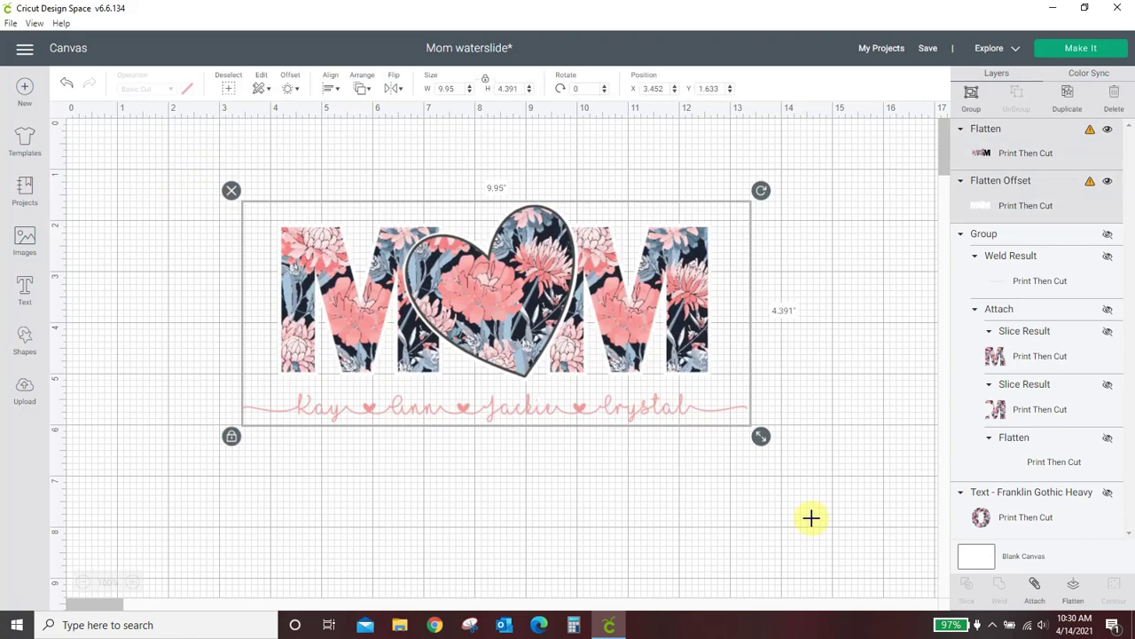
pyautogui.click(1073, 587)
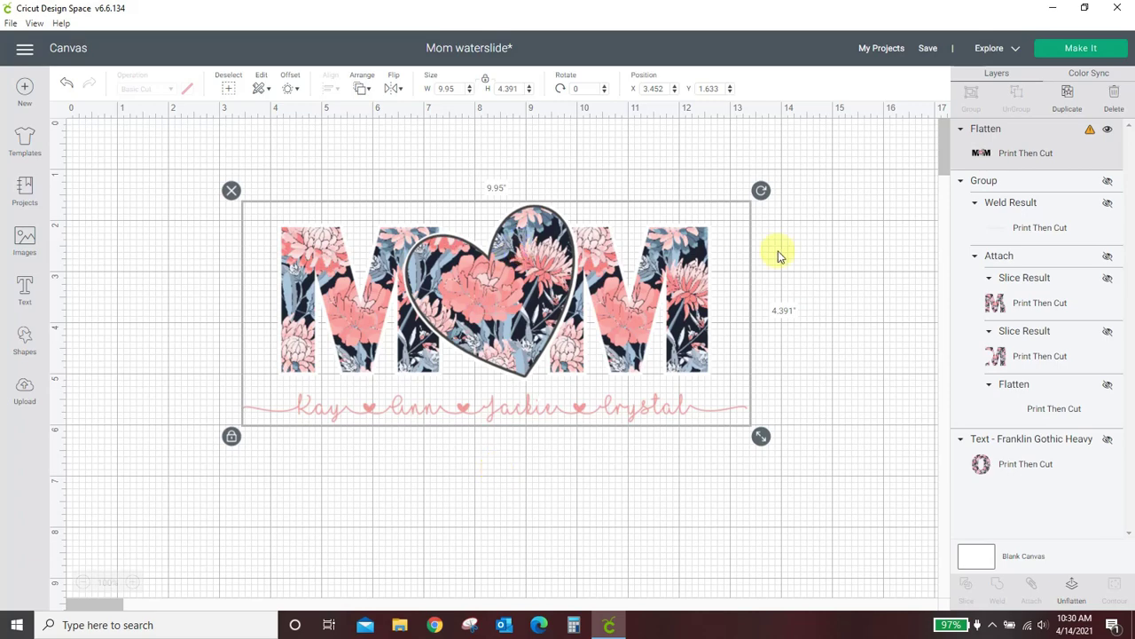
# Scale the flattened design down to about 8.09 inches wide for printing, preview it on the mat, and return to the canvas
pyautogui.click(1086, 54)
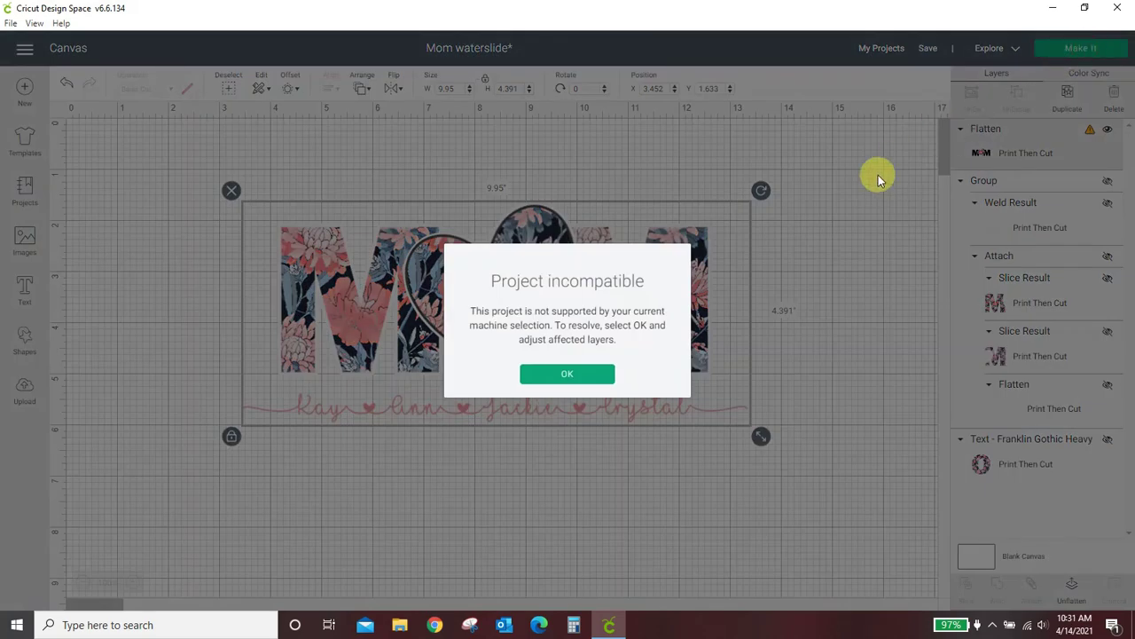
pyautogui.press('Return')
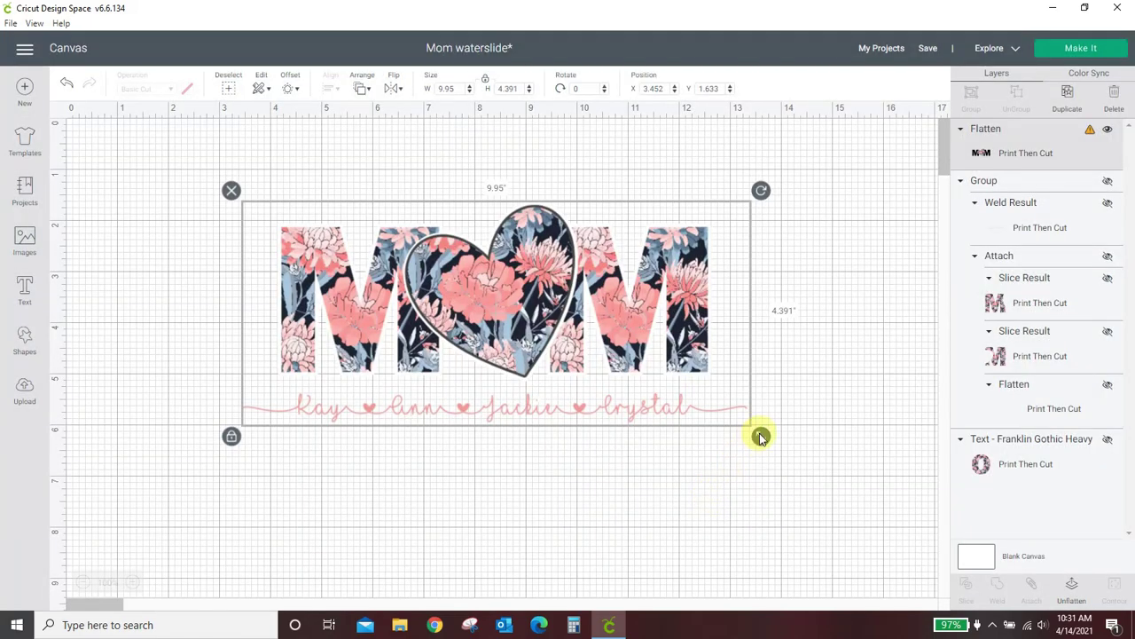
pyautogui.moveTo(766, 444); pyautogui.dragTo(596, 397)
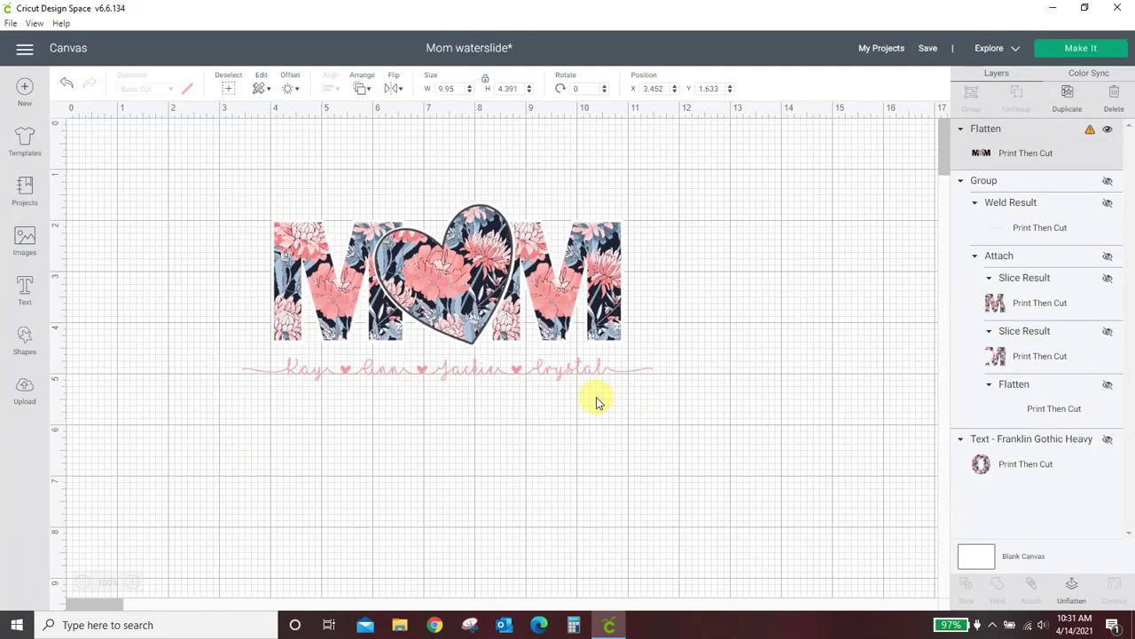
pyautogui.click(1083, 50)
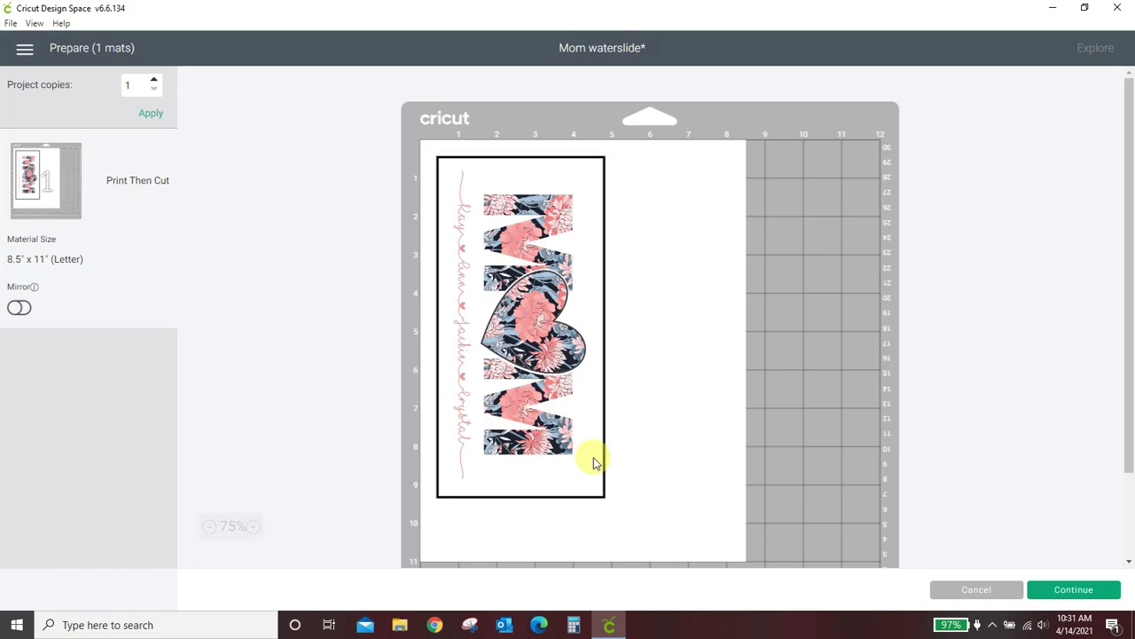
pyautogui.click(981, 590)
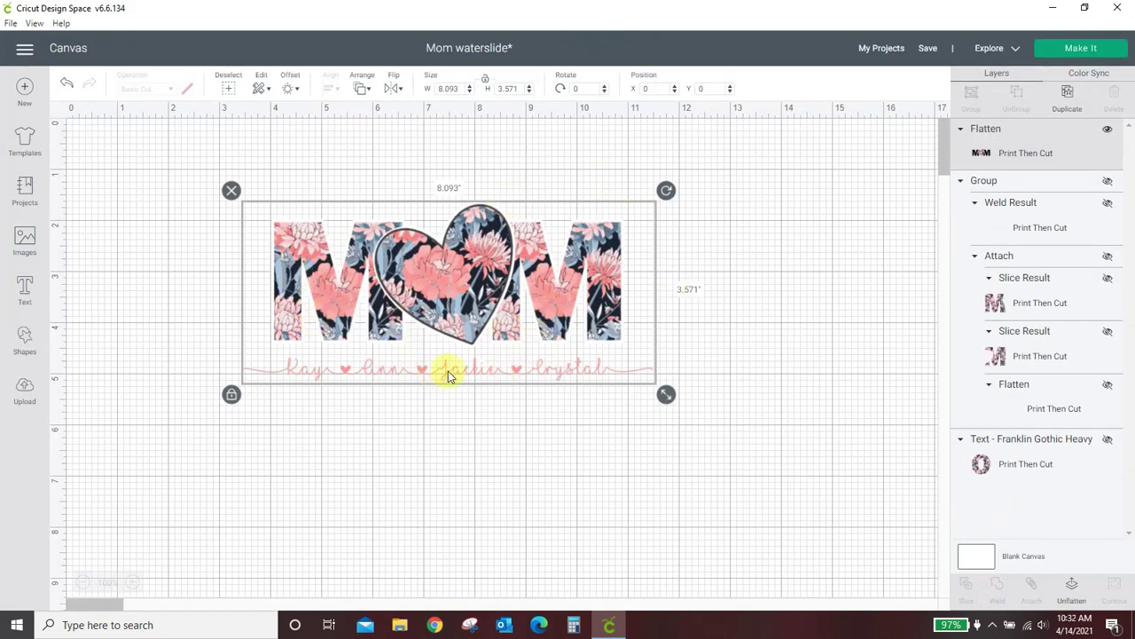
# Delete the flattened design and unhide the original group with the MOM letters, heart and names line
pyautogui.press('Delete')
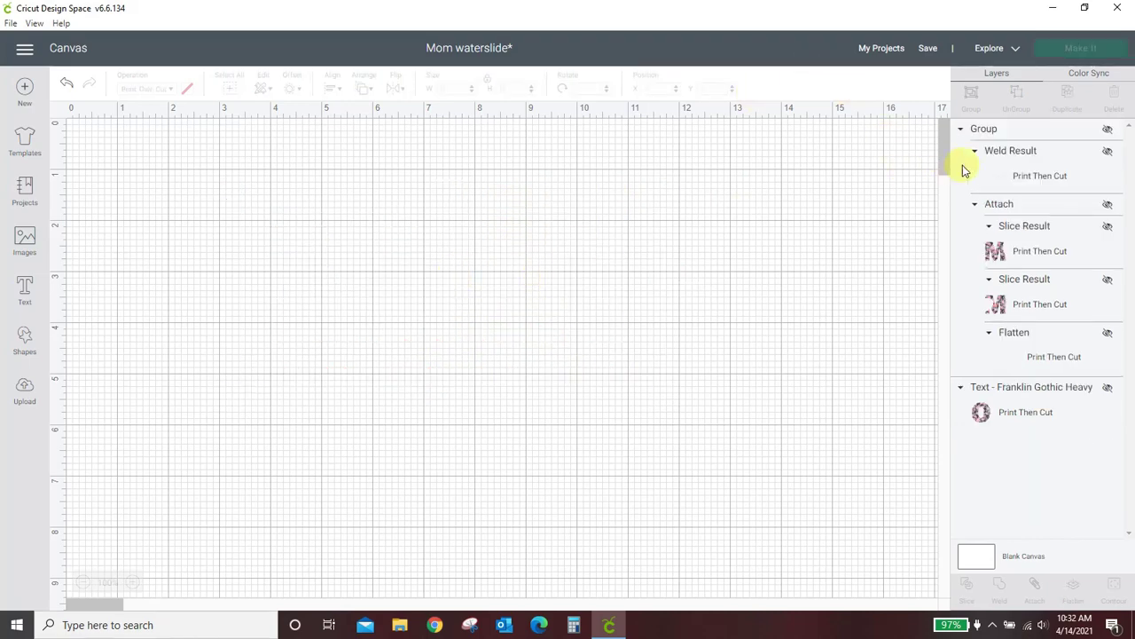
pyautogui.click(1106, 130)
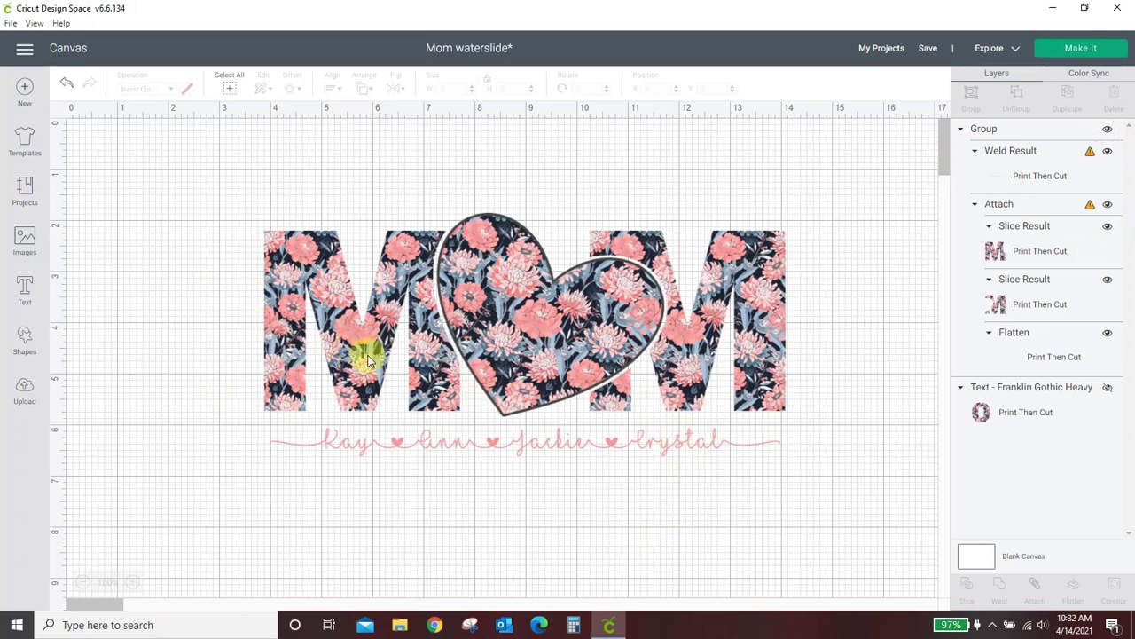
# Start a pattern fill upload and browse to the Digital Paper folder on the Desktop
pyautogui.click(23, 390)
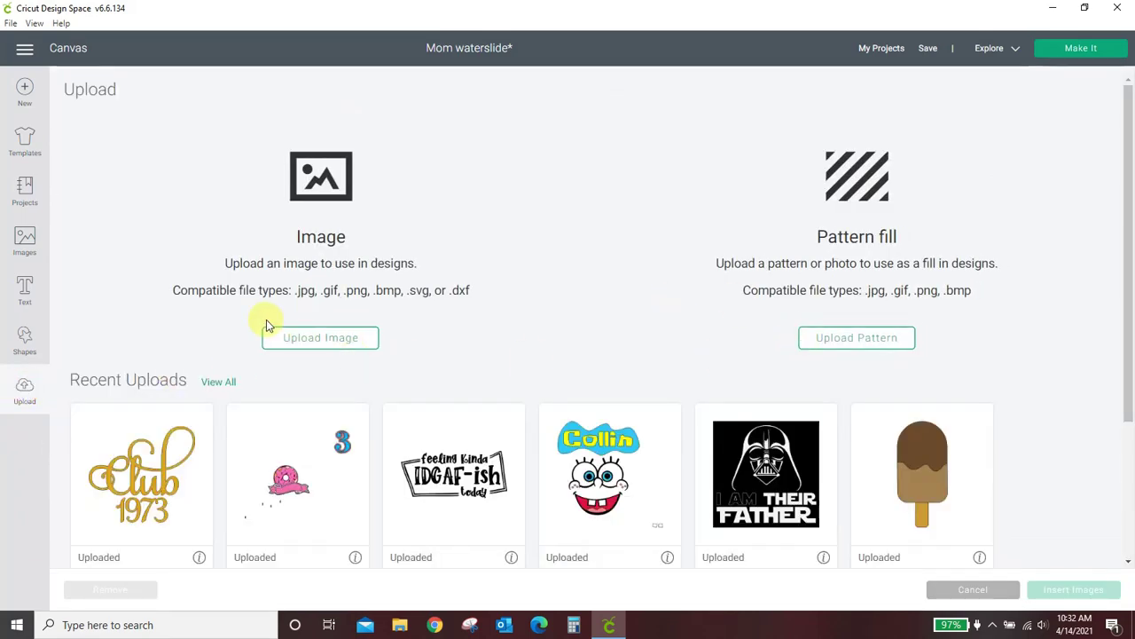
pyautogui.click(877, 346)
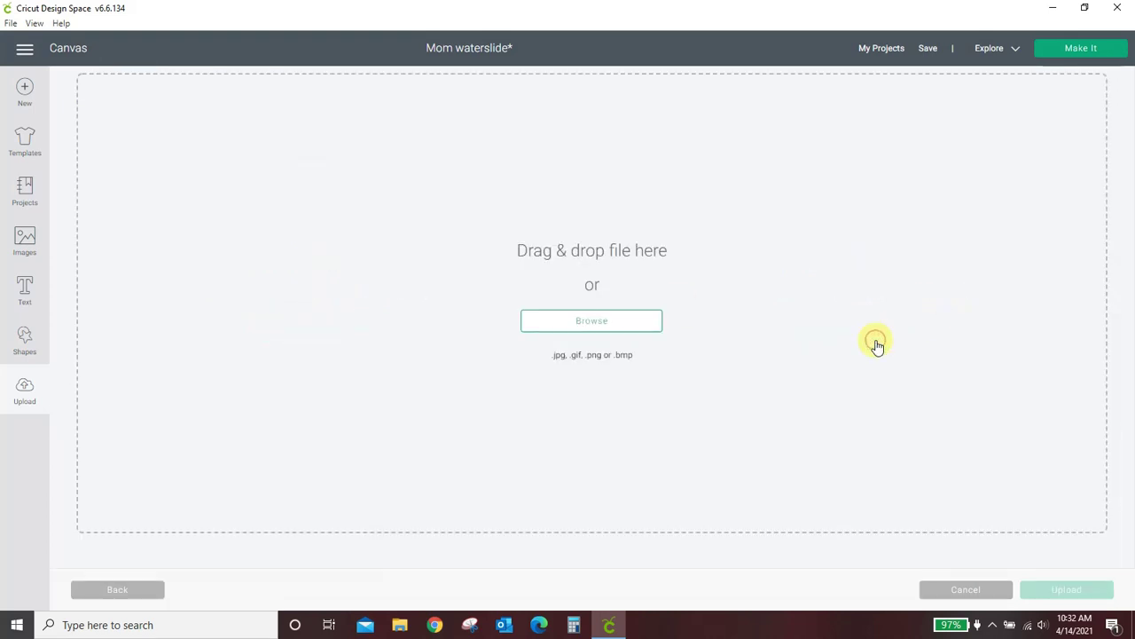
pyautogui.click(633, 332)
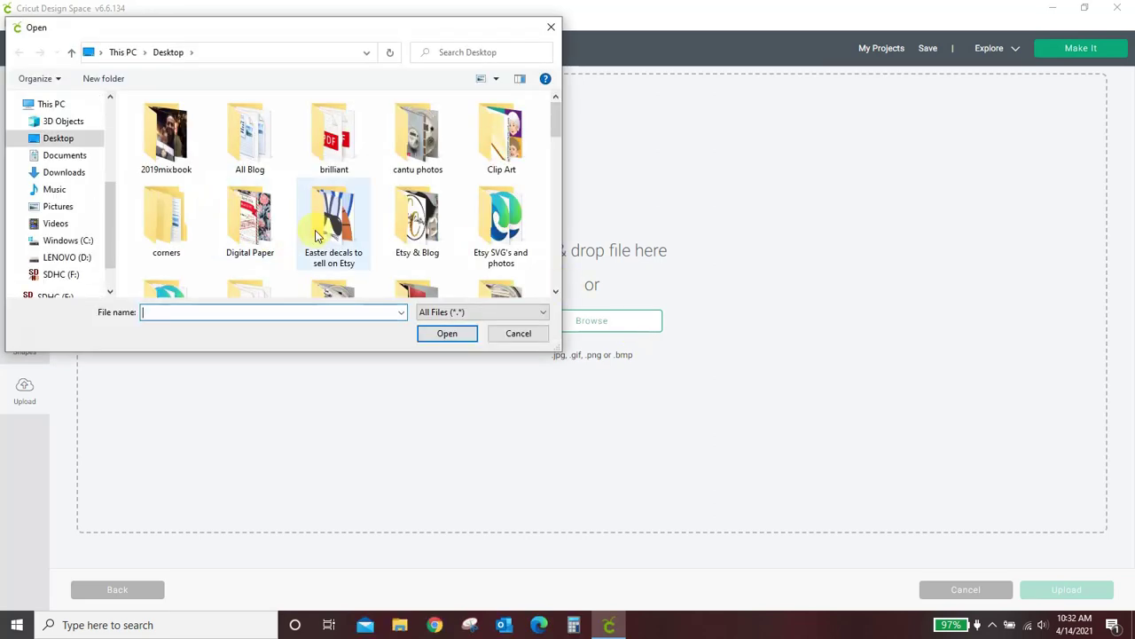
pyautogui.doubleClick(254, 209)
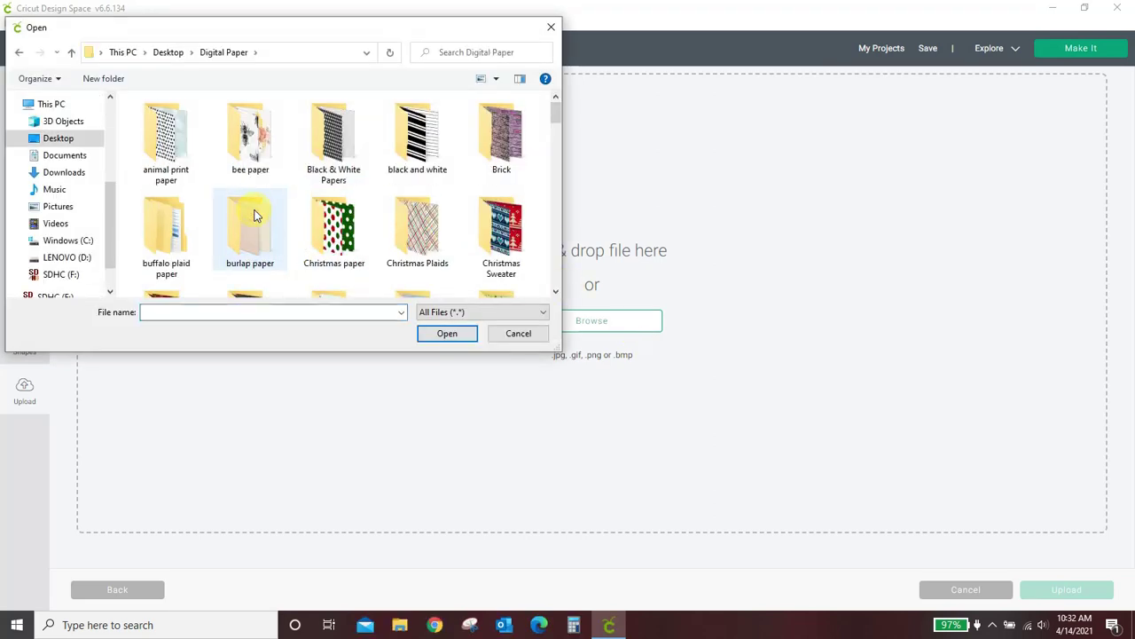
# Find the roses_seamless_jpg8(2) image in the Digital Paper folder and upload it as a Print Then Cut pattern
pyautogui.scroll(-10, 255, 215)
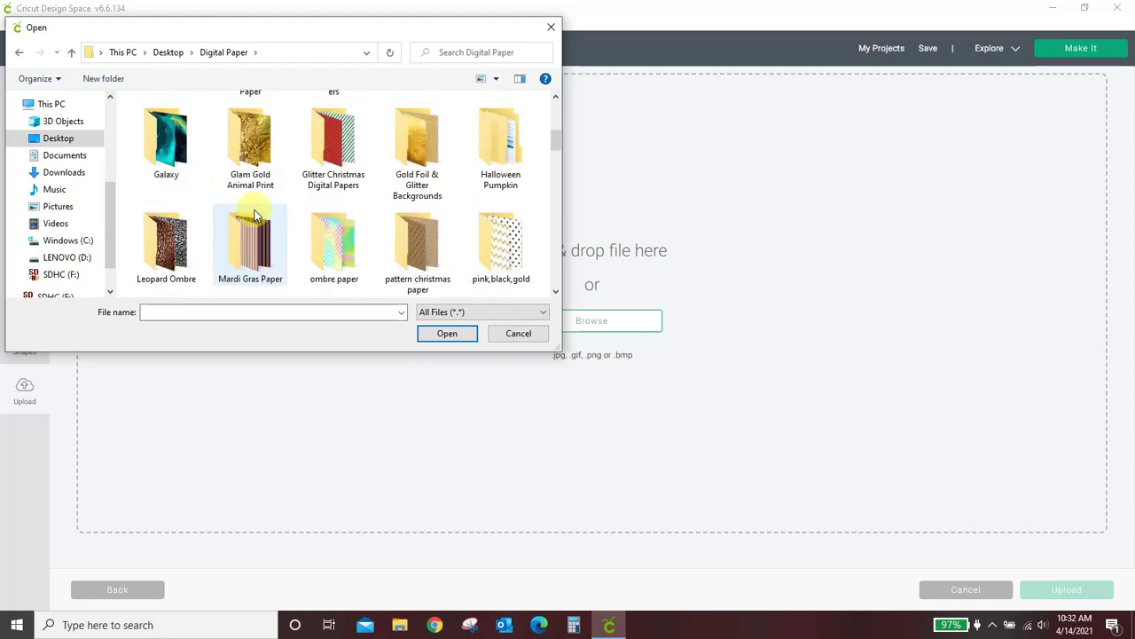
pyautogui.scroll(-5, 254, 214)
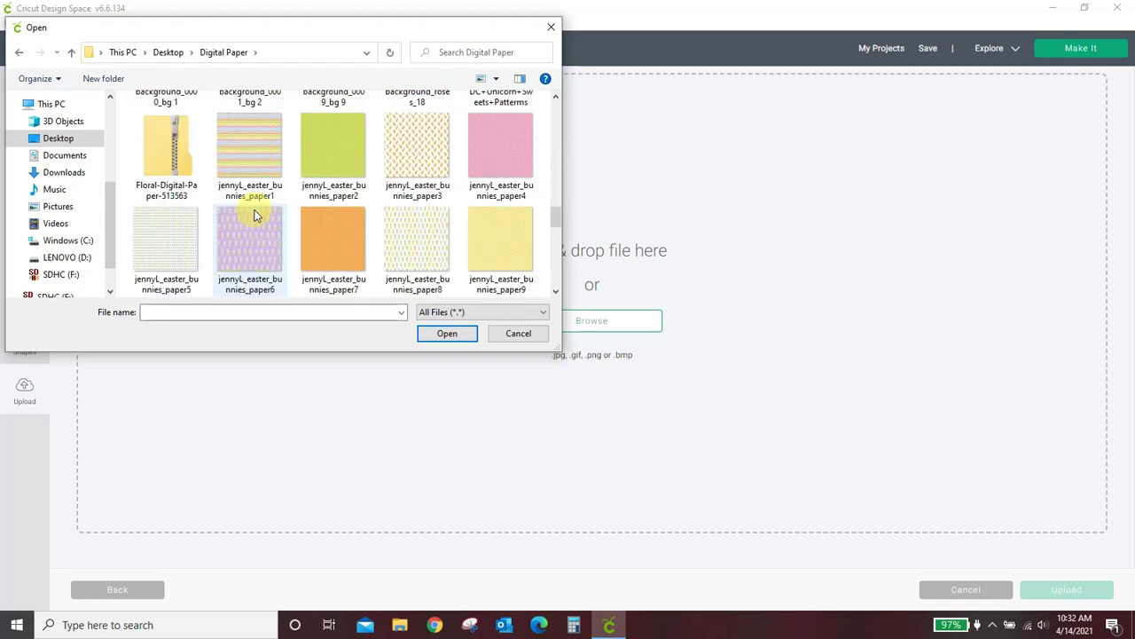
pyautogui.scroll(5, 254, 214)
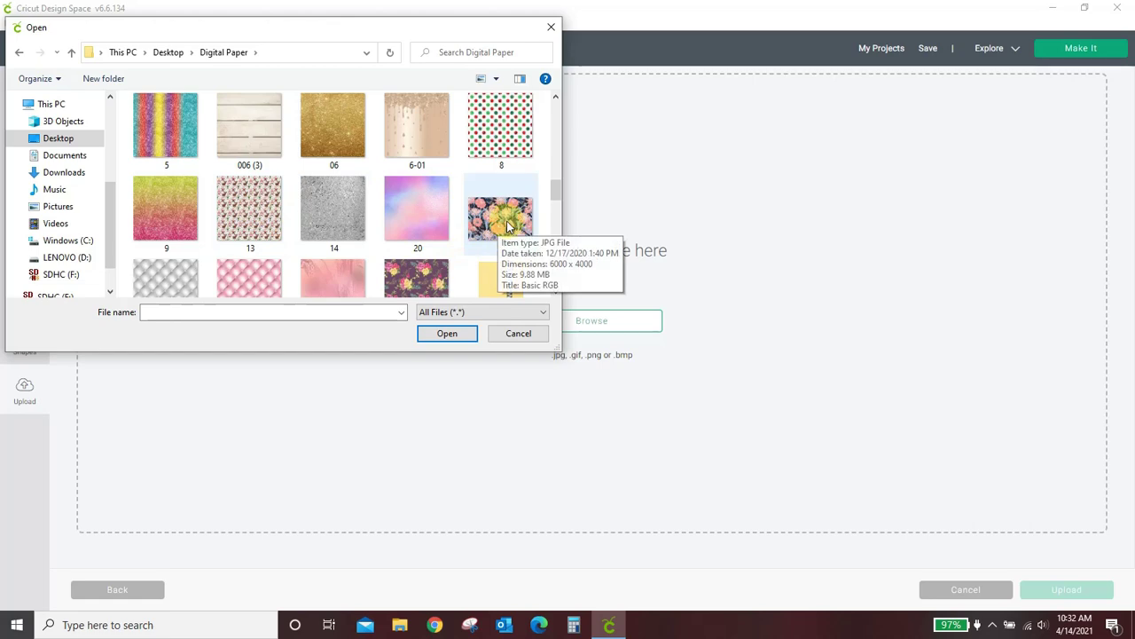
pyautogui.scroll(-5, 508, 227)
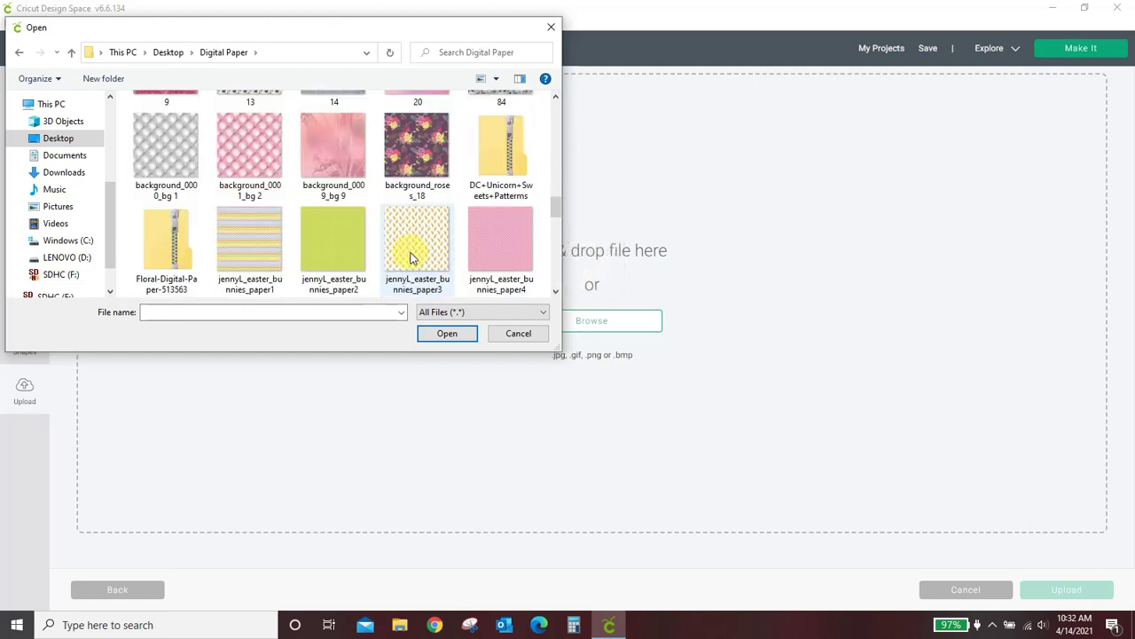
pyautogui.scroll(-2, 411, 258)
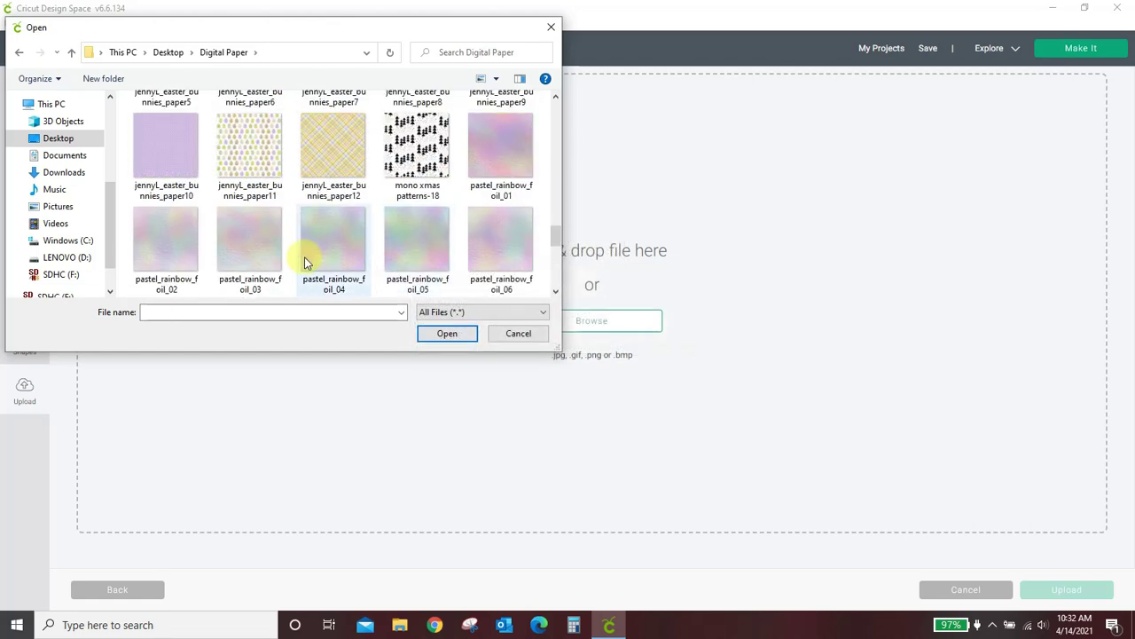
pyautogui.scroll(-3, 304, 258)
pyautogui.scroll(-3, 304, 260)
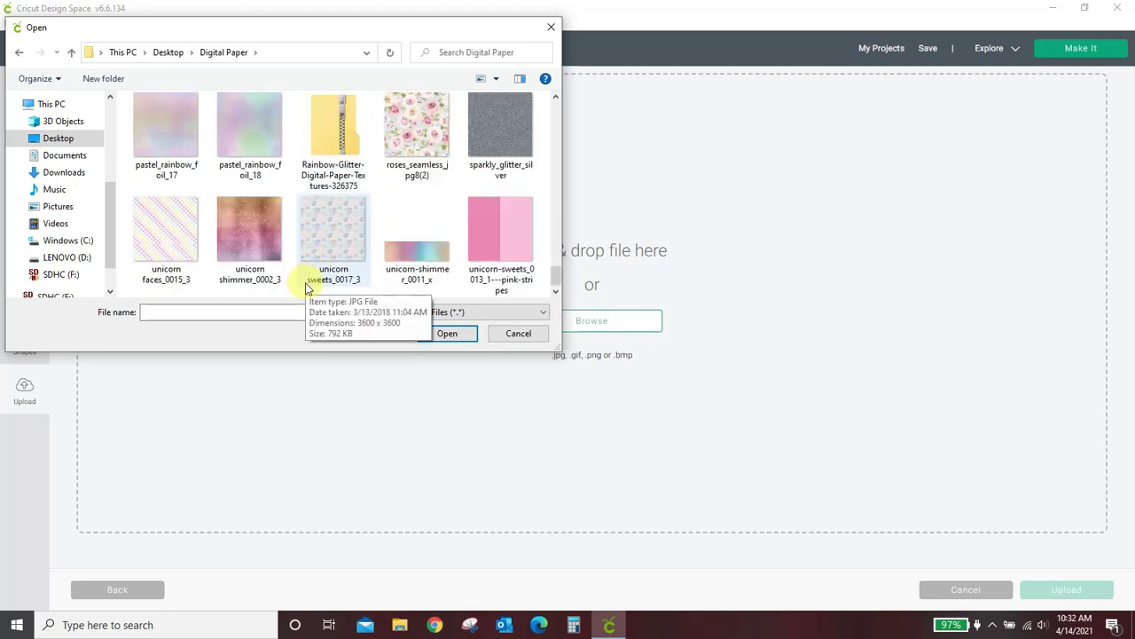
pyautogui.click(418, 129)
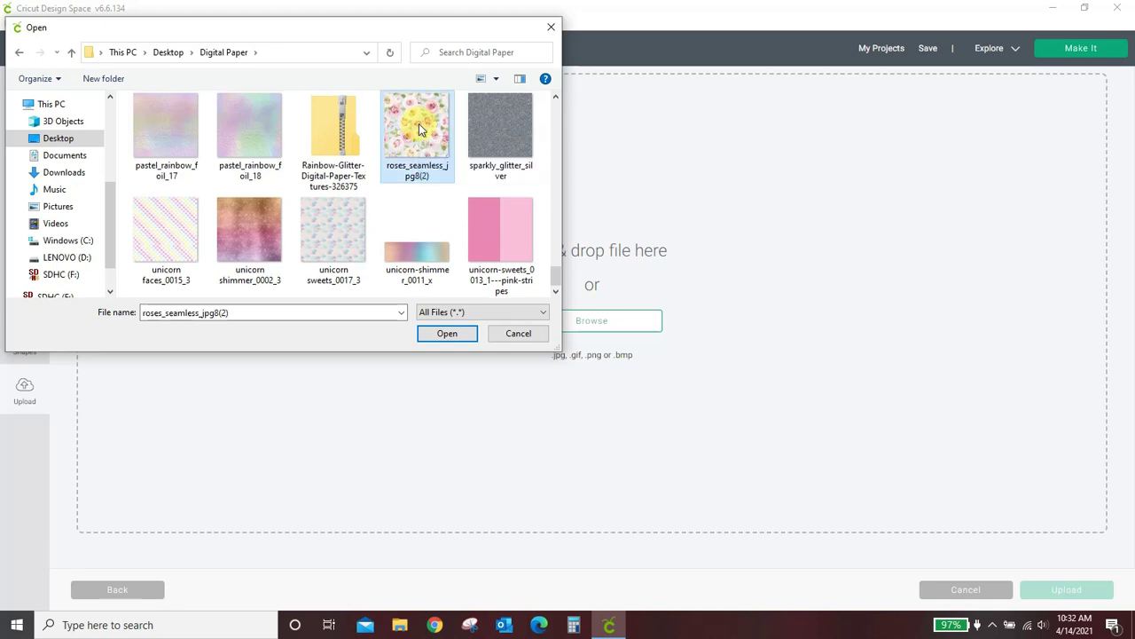
pyautogui.click(443, 333)
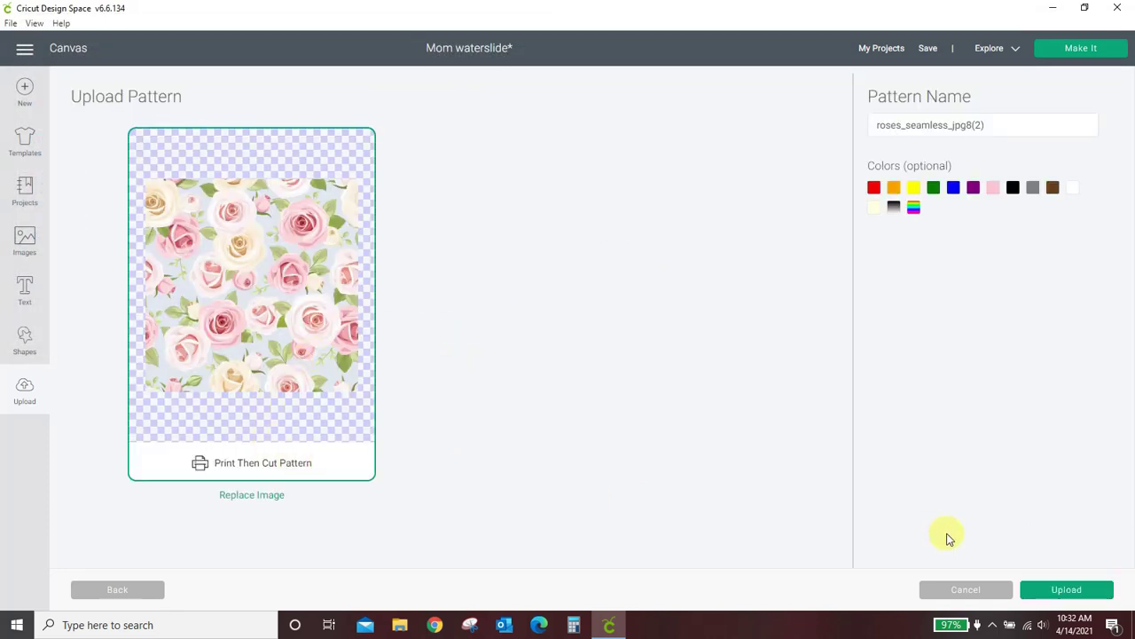
pyautogui.click(1065, 589)
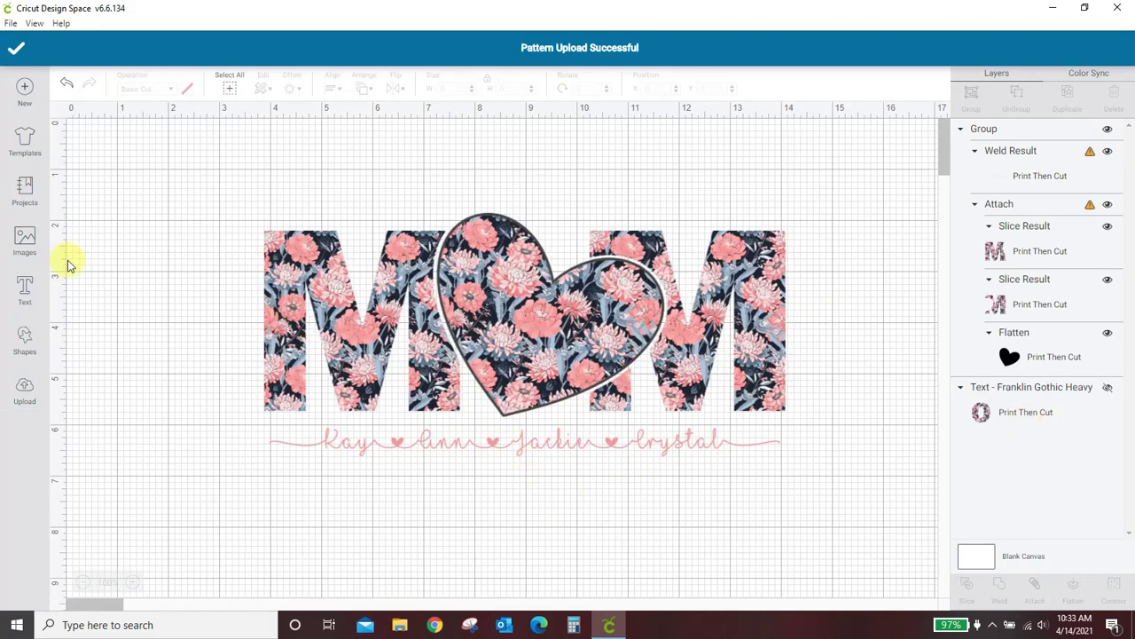
# Insert a heart shape and place it in the empty canvas area below the MOM design, at about X 5.86, Y 11.56
pyautogui.click(22, 337)
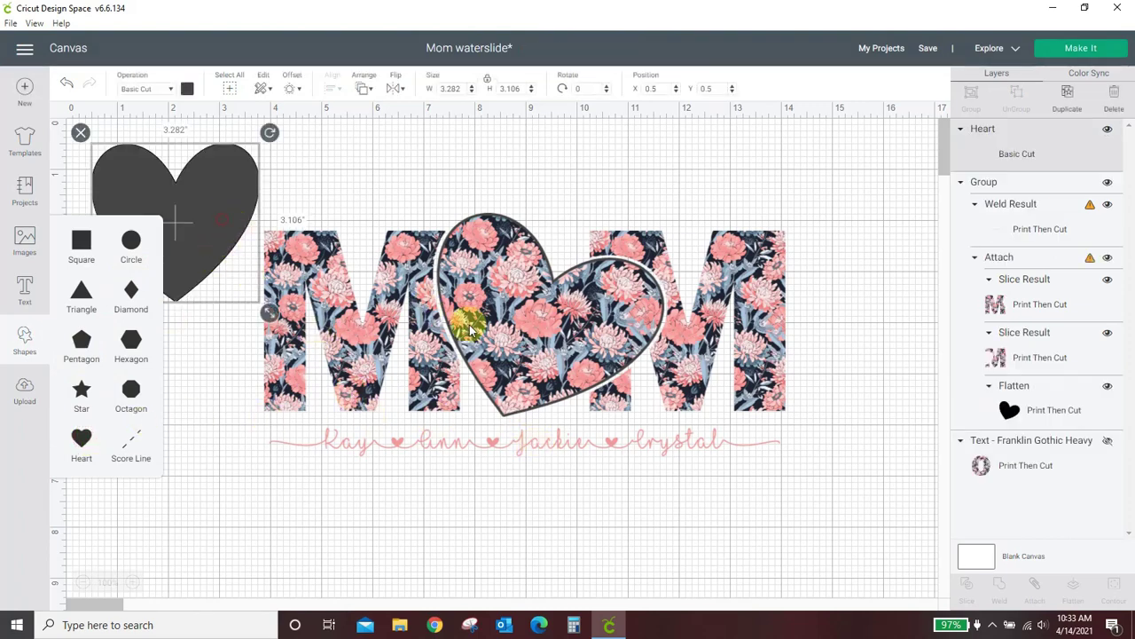
pyautogui.moveTo(221, 219); pyautogui.dragTo(464, 499)
pyautogui.scroll(-5, 603, 295)
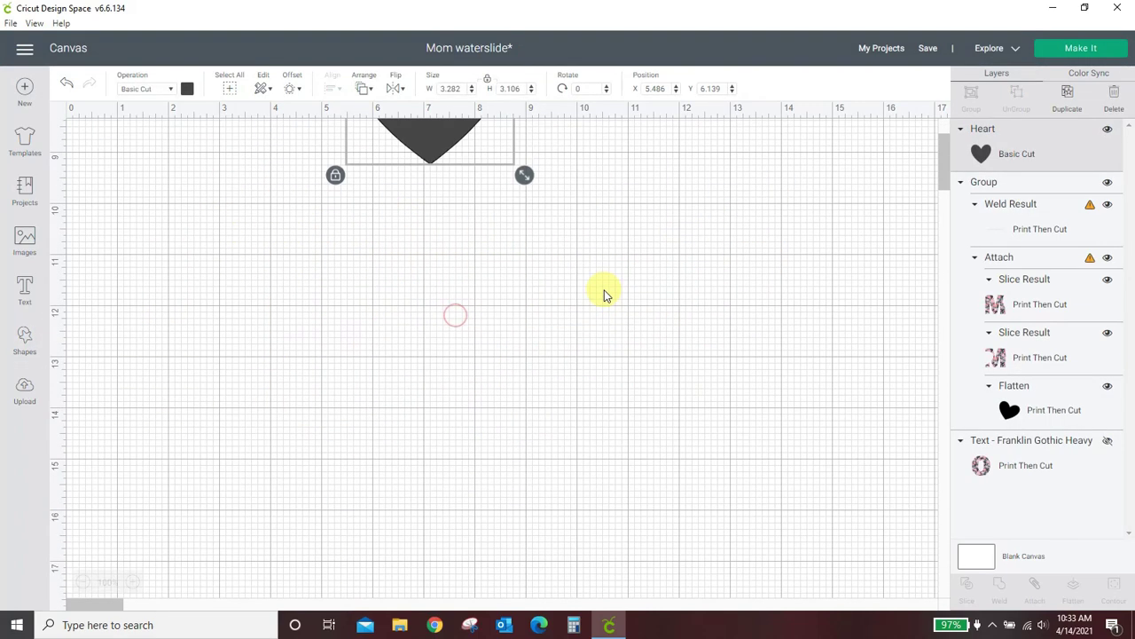
pyautogui.moveTo(433, 147); pyautogui.dragTo(451, 423)
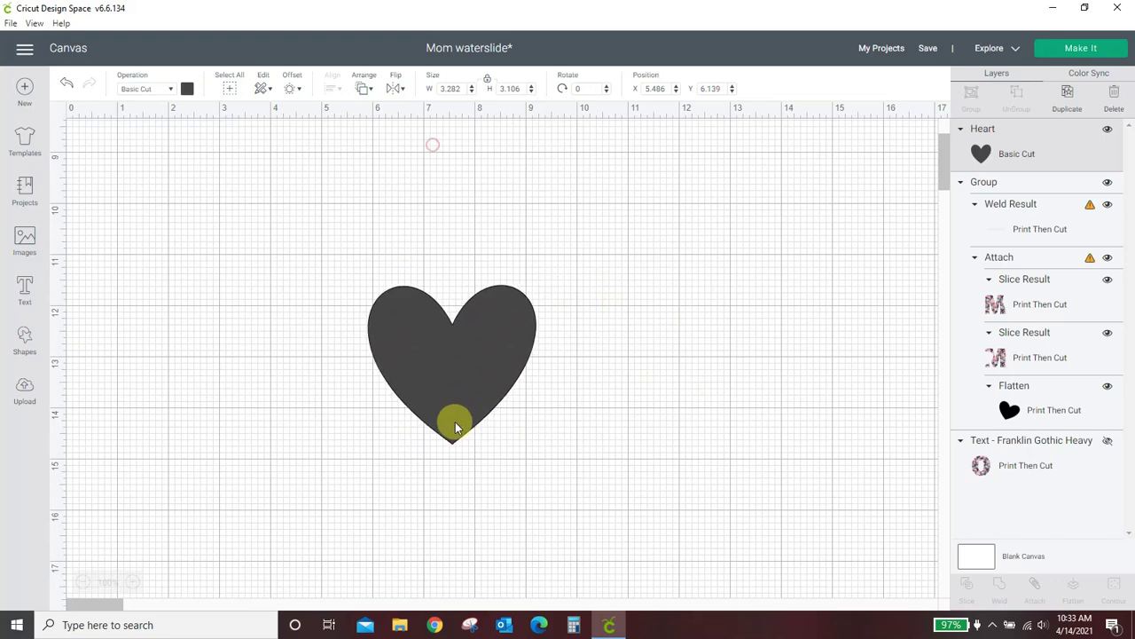
# Set the heart to standard Print Then Cut and fill it with the uploaded seamless pink roses pattern
pyautogui.click(168, 91)
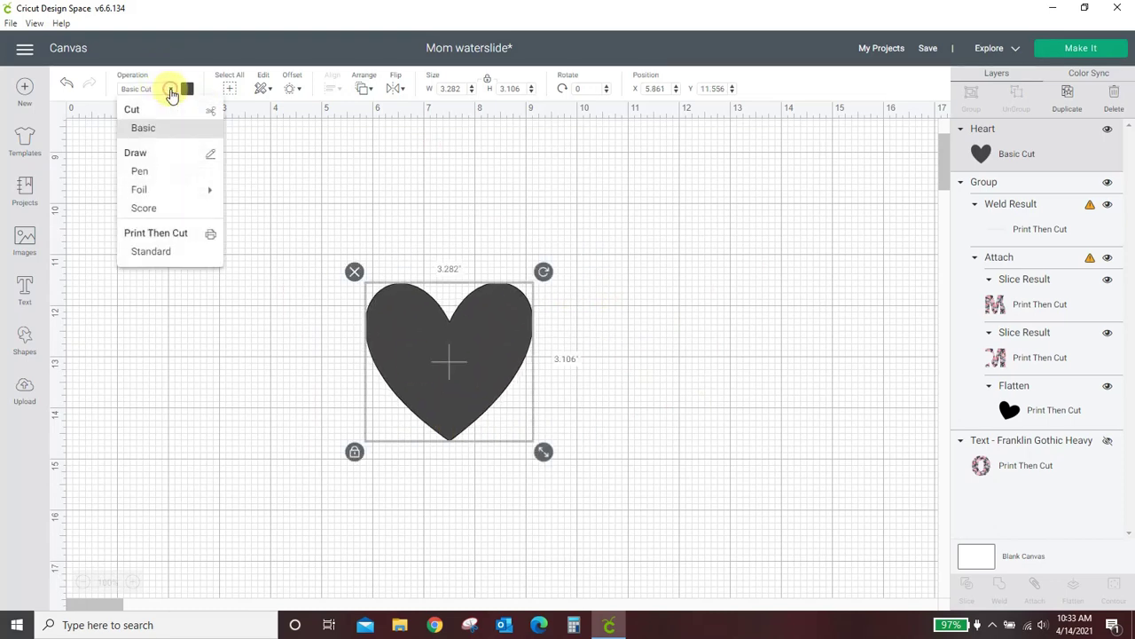
pyautogui.click(151, 253)
pyautogui.click(187, 90)
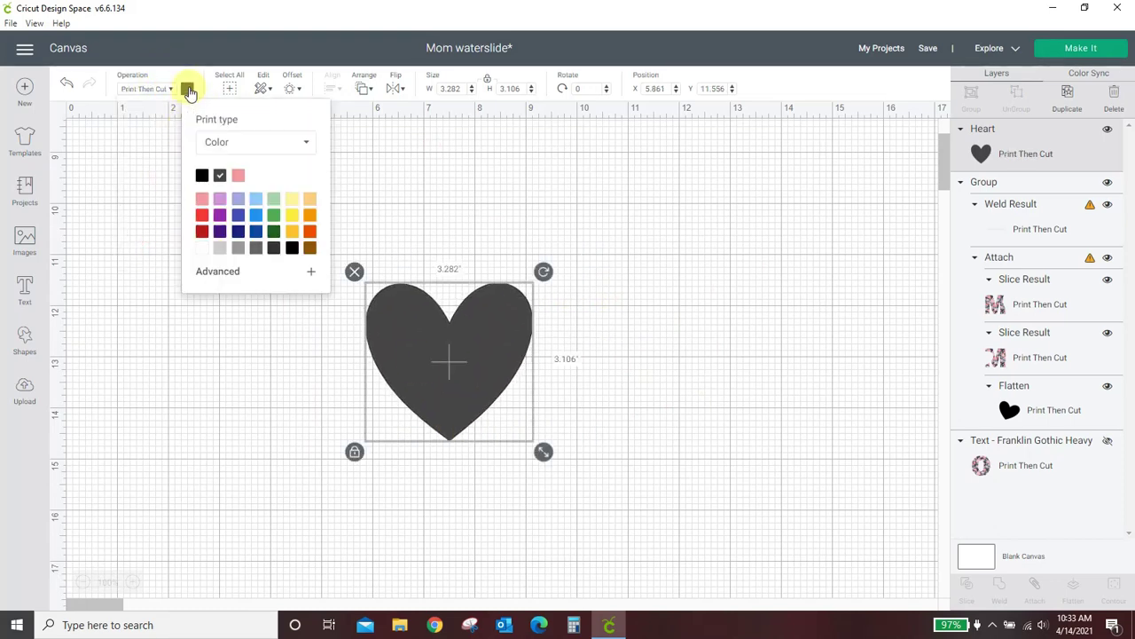
pyautogui.click(216, 144)
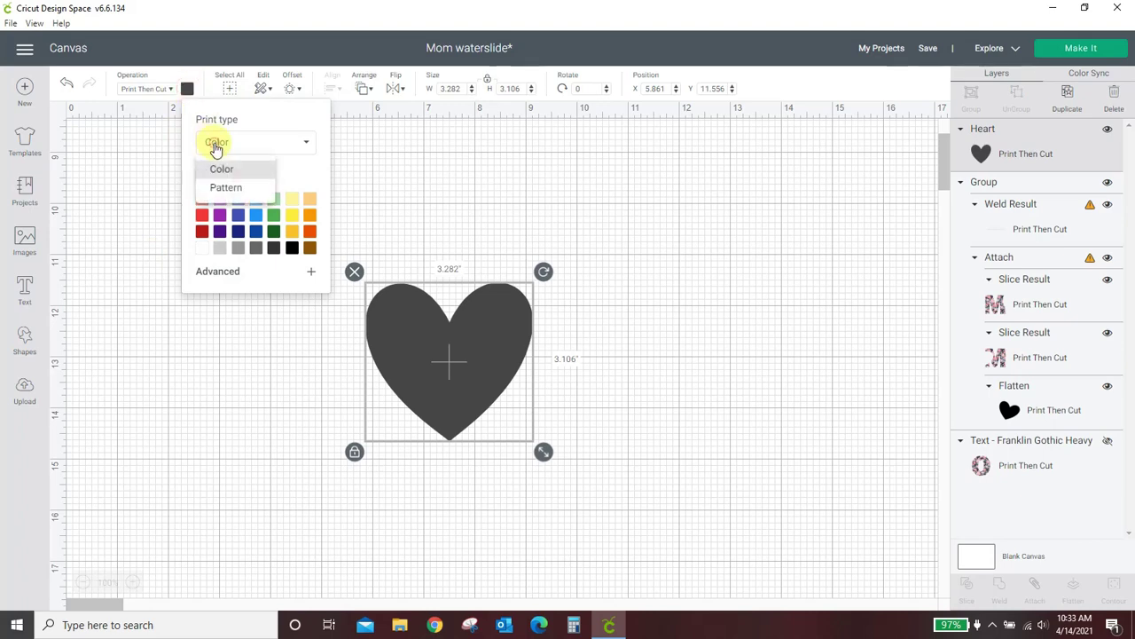
pyautogui.click(226, 189)
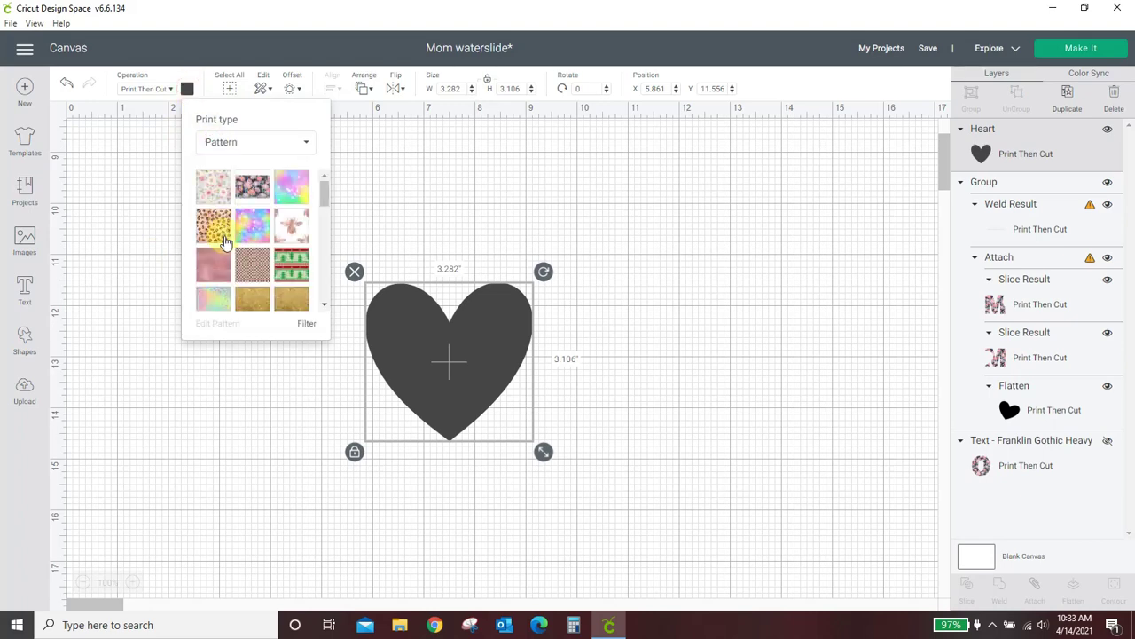
pyautogui.click(208, 195)
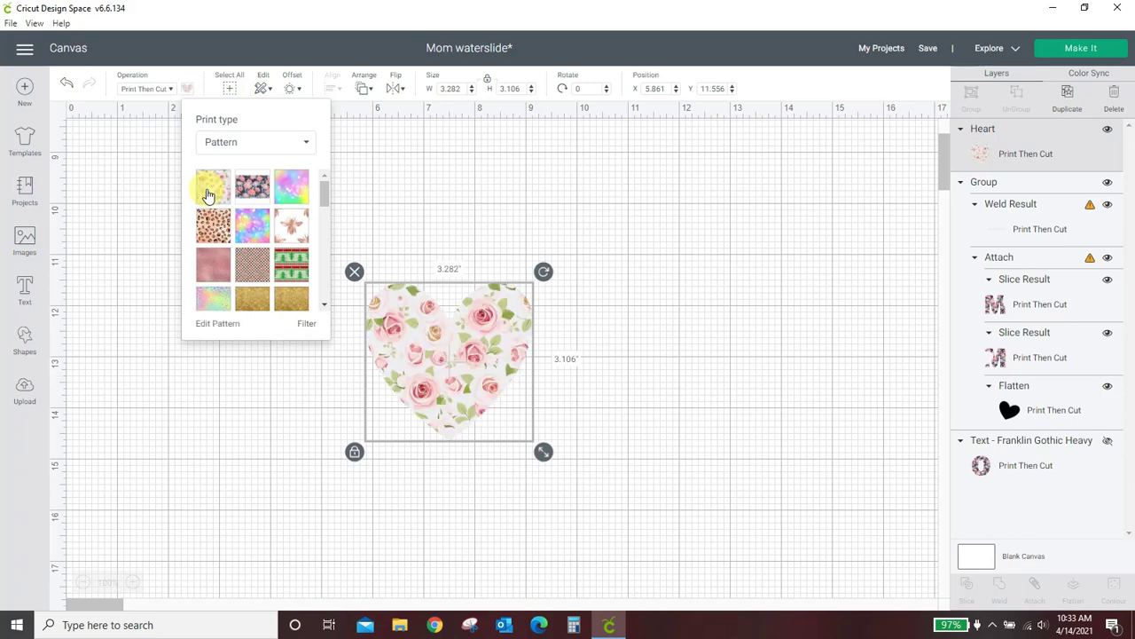
# Enlarge the rose-patterned heart to about 7.74 by 7.33 inches and move it to about X 4.96, Y 9.03, below the MOM design
pyautogui.moveTo(544, 451); pyautogui.dragTo(768, 635)
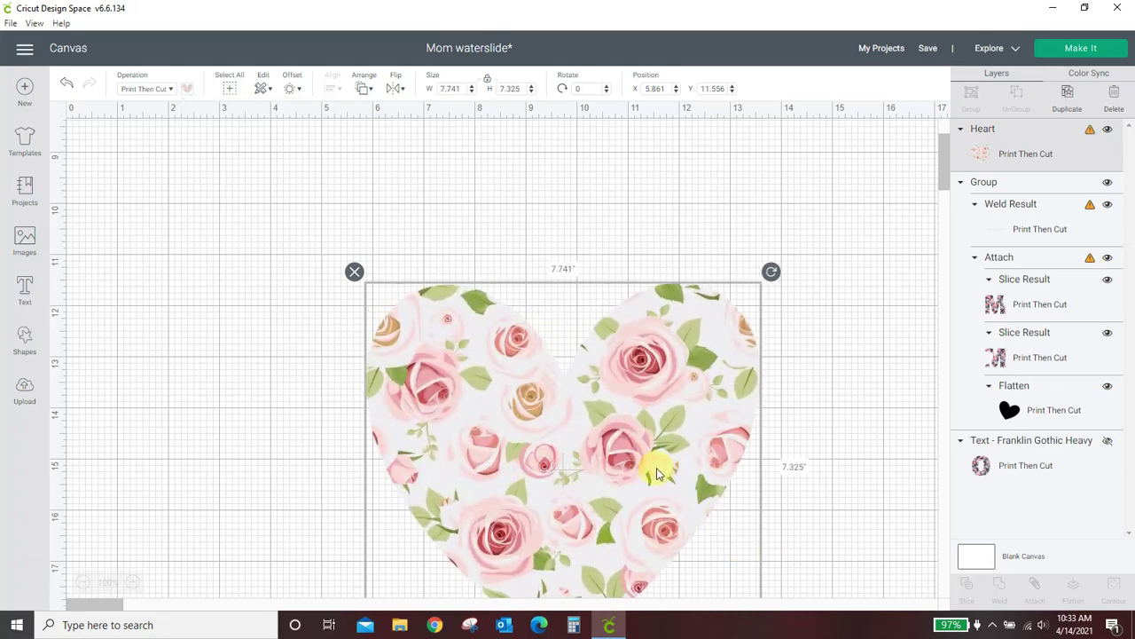
pyautogui.moveTo(643, 463); pyautogui.dragTo(601, 329)
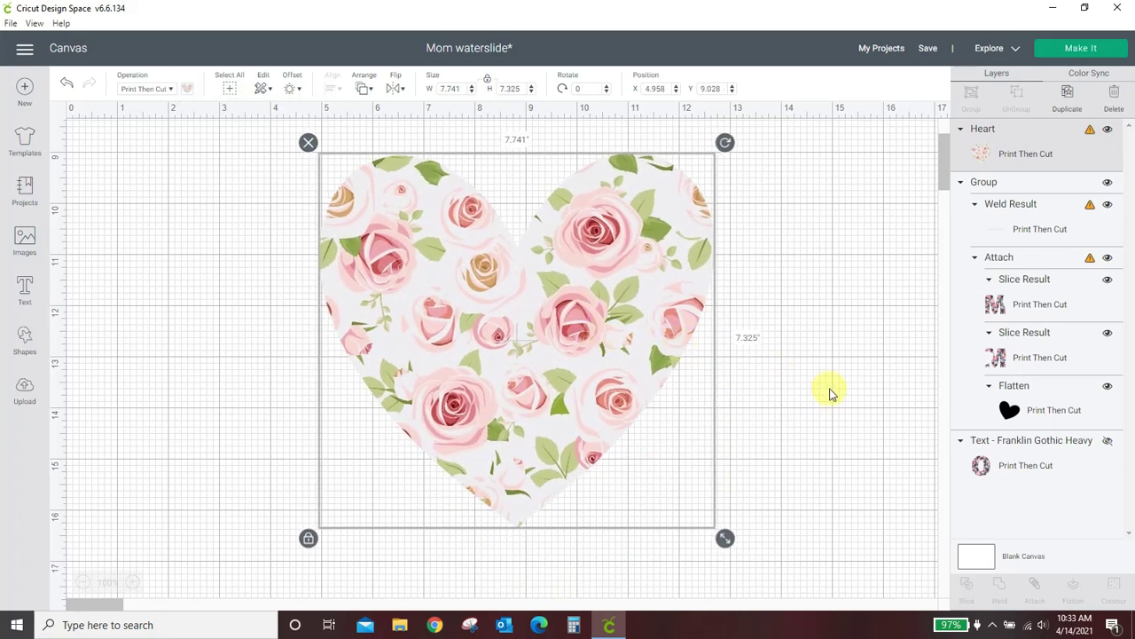
pyautogui.scroll(5, 831, 393)
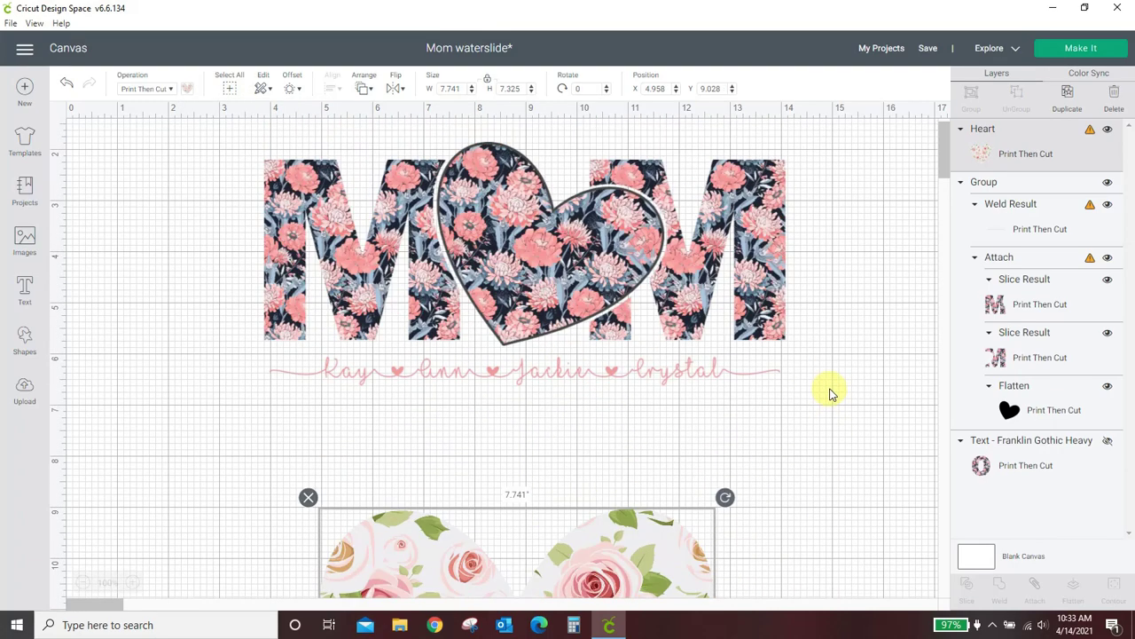
pyautogui.scroll(-5, 831, 393)
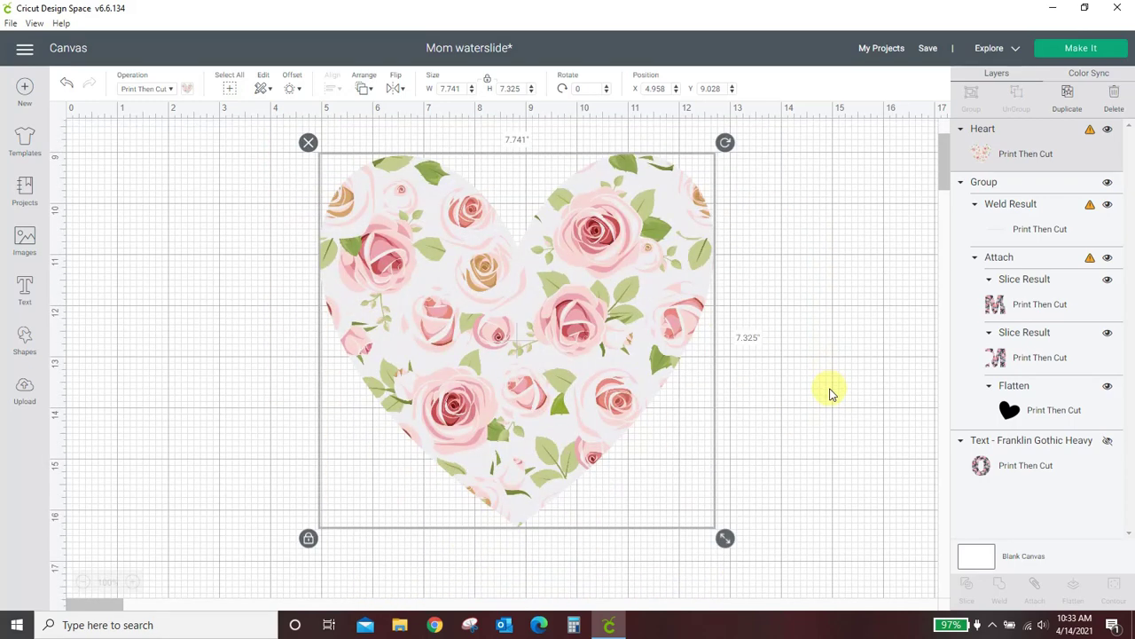
pyautogui.scroll(5, 831, 393)
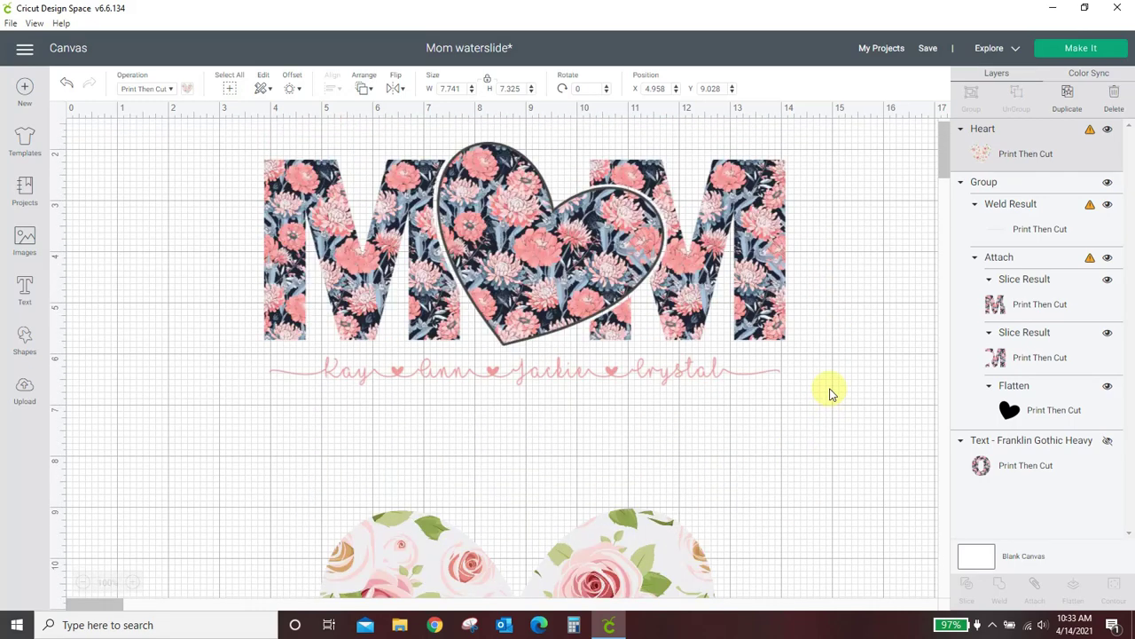